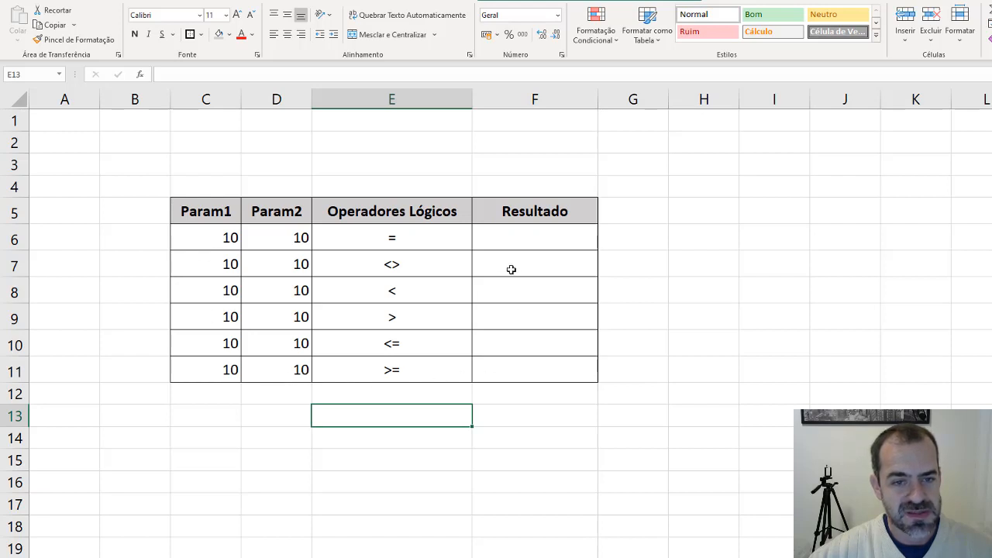
{"action": "left_click", "coordinate": [215, 242]}
{"action": "left_click", "coordinate": [276, 241]}
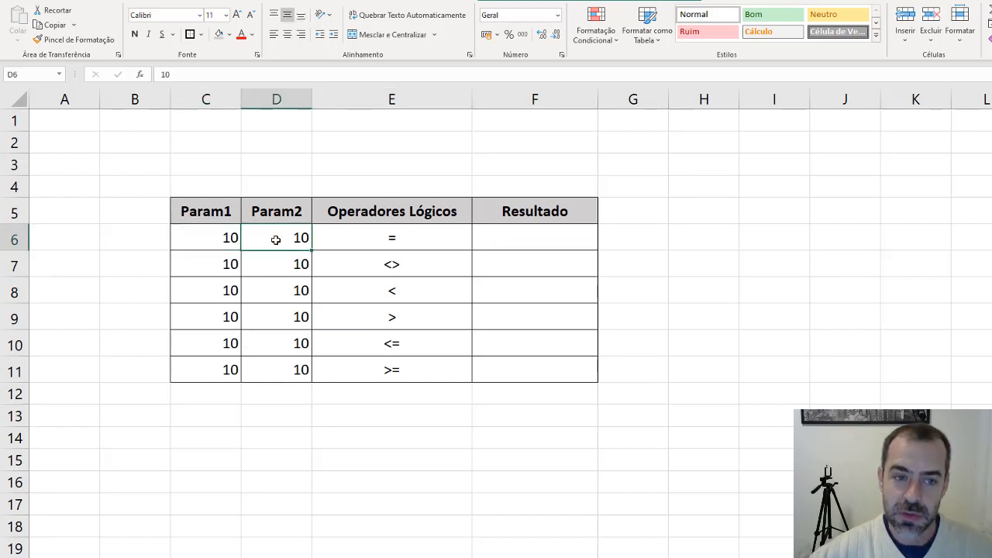
{"action": "left_click", "coordinate": [426, 246]}
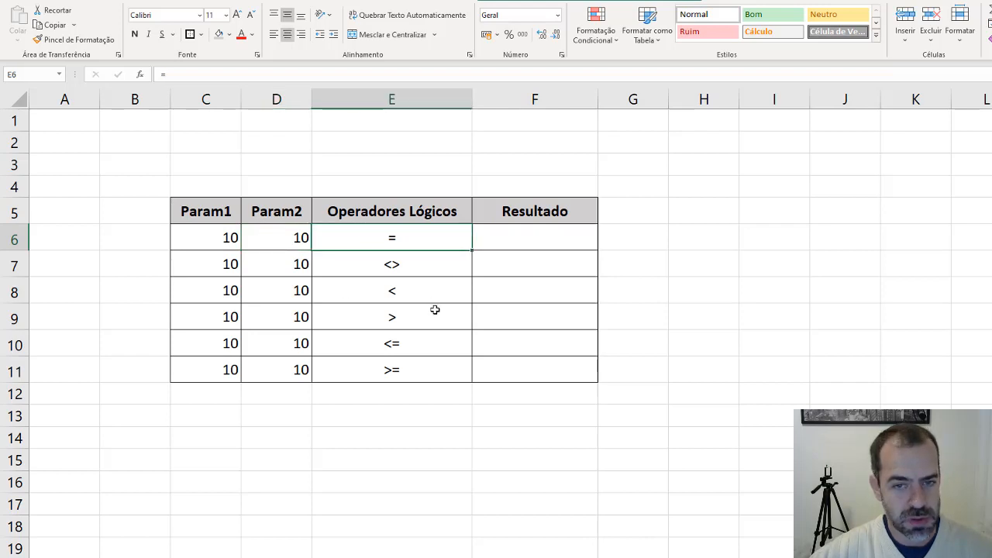
- Enter the formula =C6=D6 in F6 to test whether Param1 equals Param2
{"action": "left_click", "coordinate": [559, 246]}
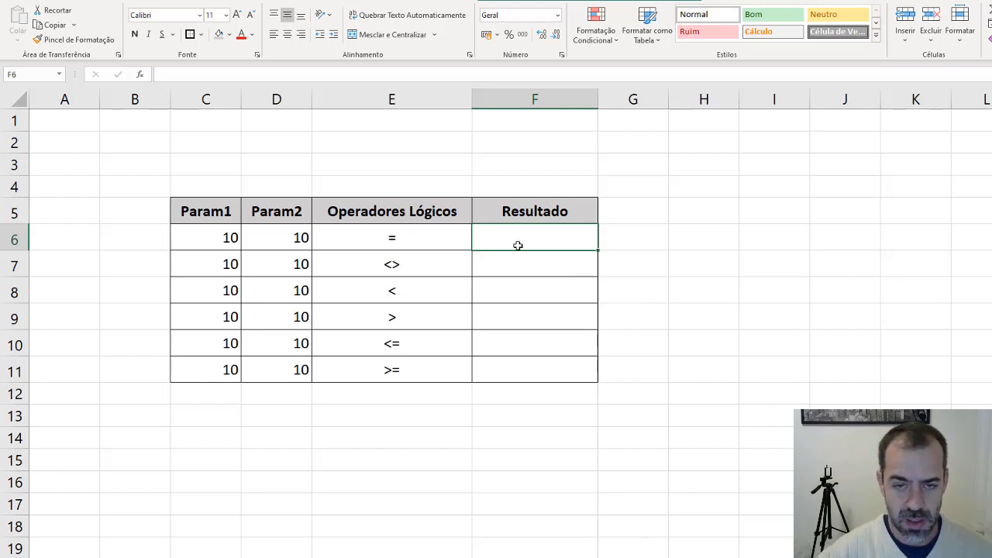
{"action": "type", "text": "="}
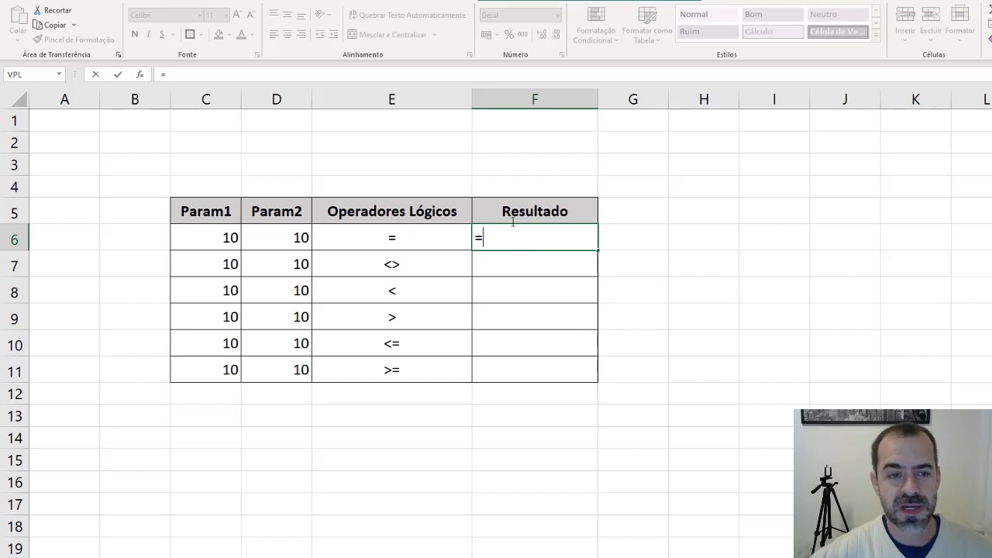
{"action": "left_click", "coordinate": [208, 241]}
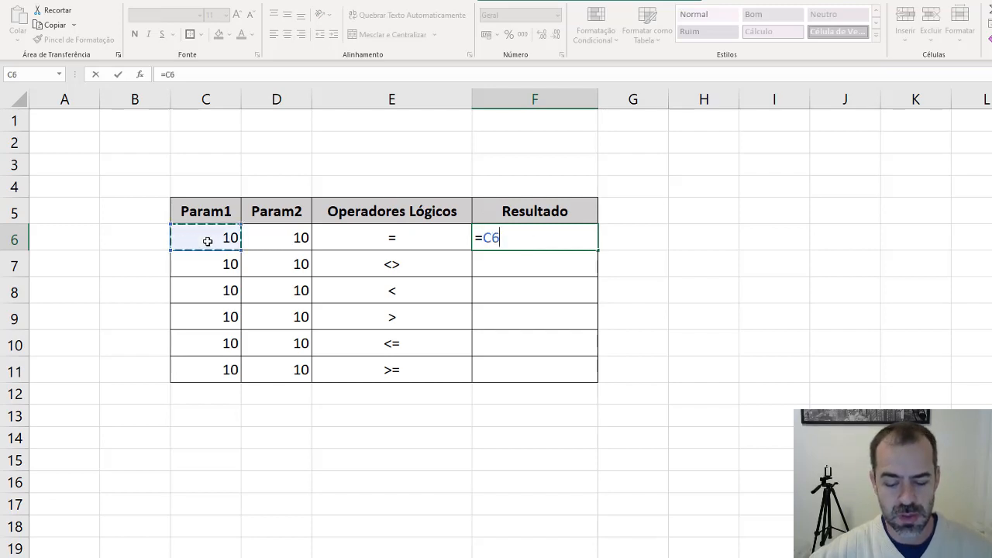
{"action": "type", "text": "="}
{"action": "left_click", "coordinate": [283, 233]}
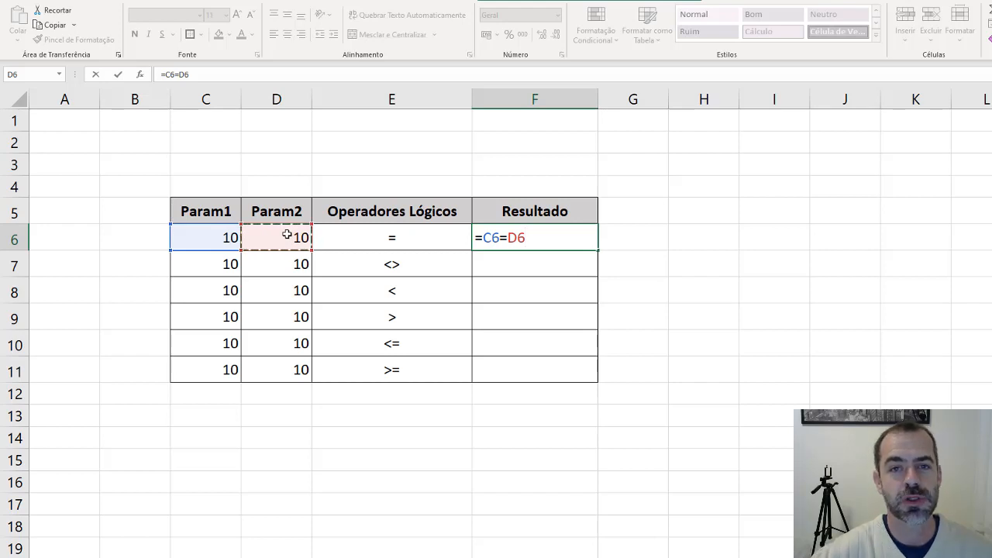
{"action": "key", "text": "Return"}
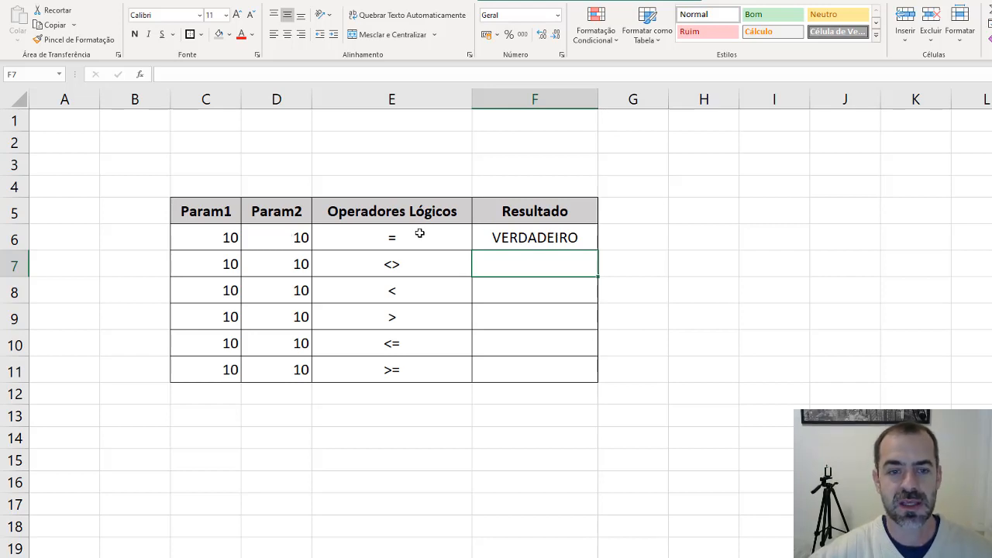
- Set both Param1 and Param2 in the "=" row to 9 to test the equality formula
{"action": "left_click", "coordinate": [224, 237]}
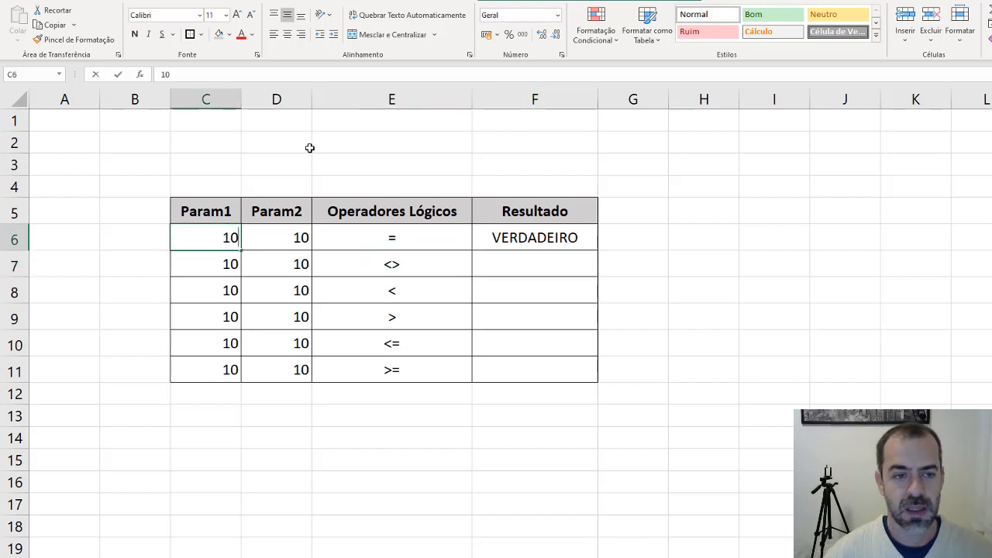
{"action": "type", "text": "9"}
{"action": "key", "text": "Return"}
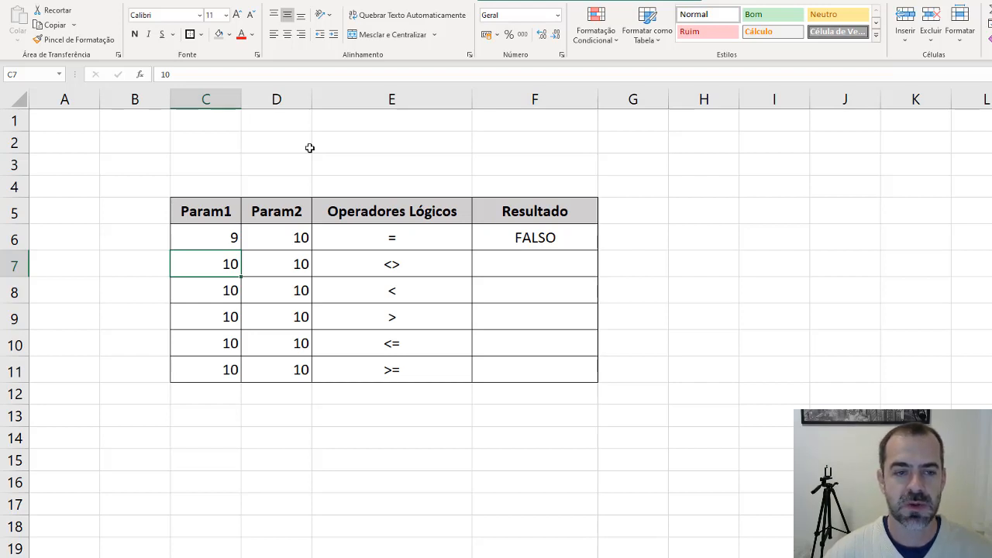
{"action": "key", "text": "Up"}
{"action": "key", "text": "Right"}
{"action": "type", "text": "9"}
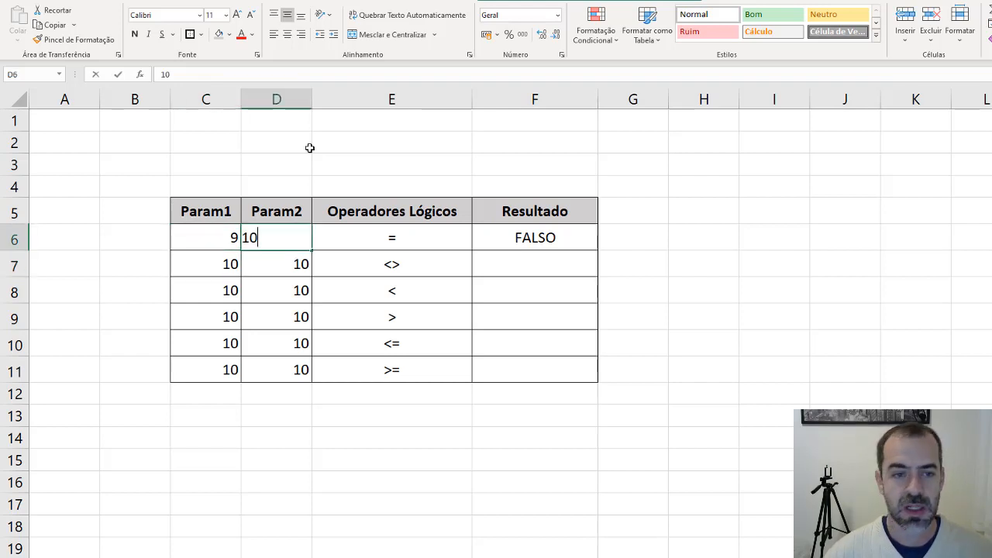
{"action": "key", "text": "Return"}
- Set Param2 in the "=" row, cell D6, to 11
{"action": "key", "text": "Up"}
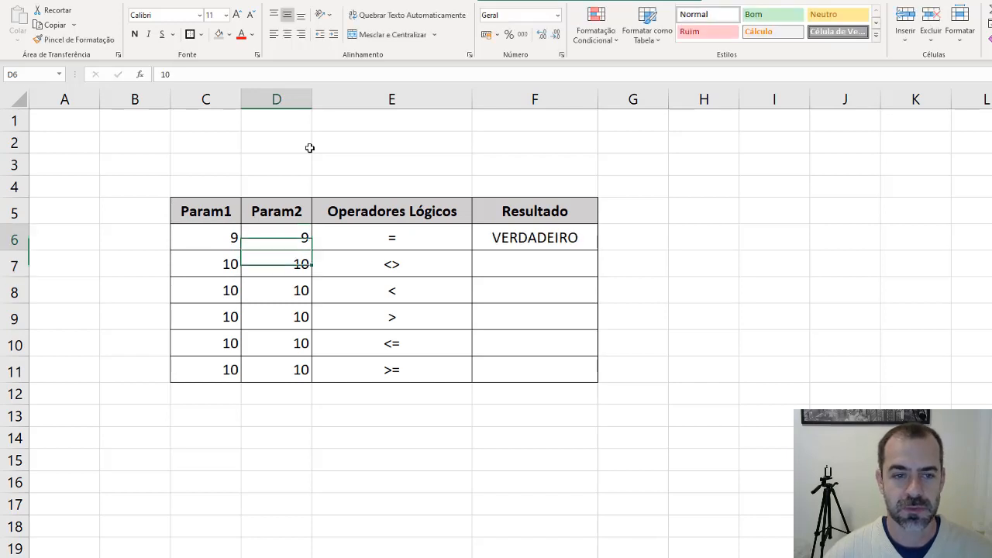
{"action": "type", "text": "11"}
{"action": "key", "text": "Return"}
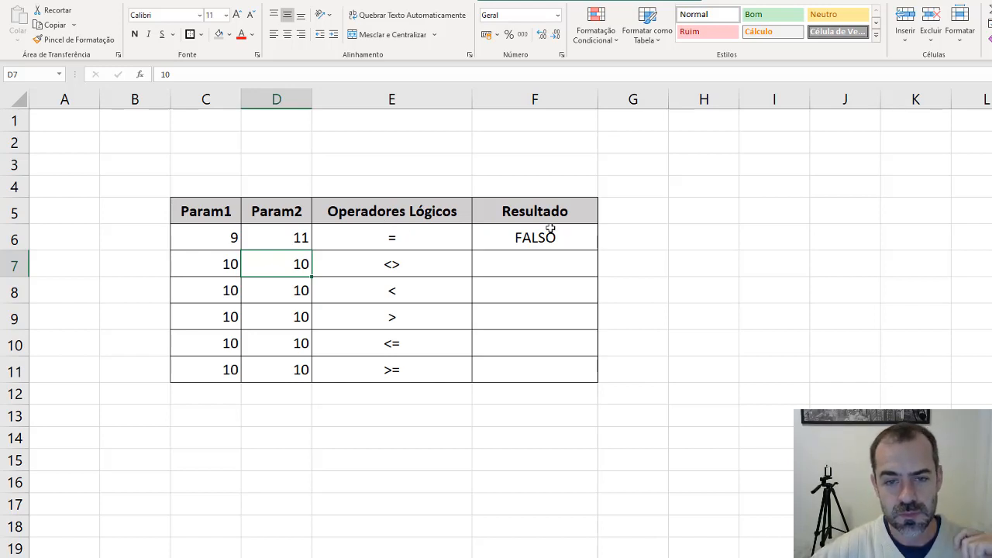
- Enter the formula =C7<>D7 in F7 to test whether Param1 differs from Param2
{"action": "key", "text": "Right"}
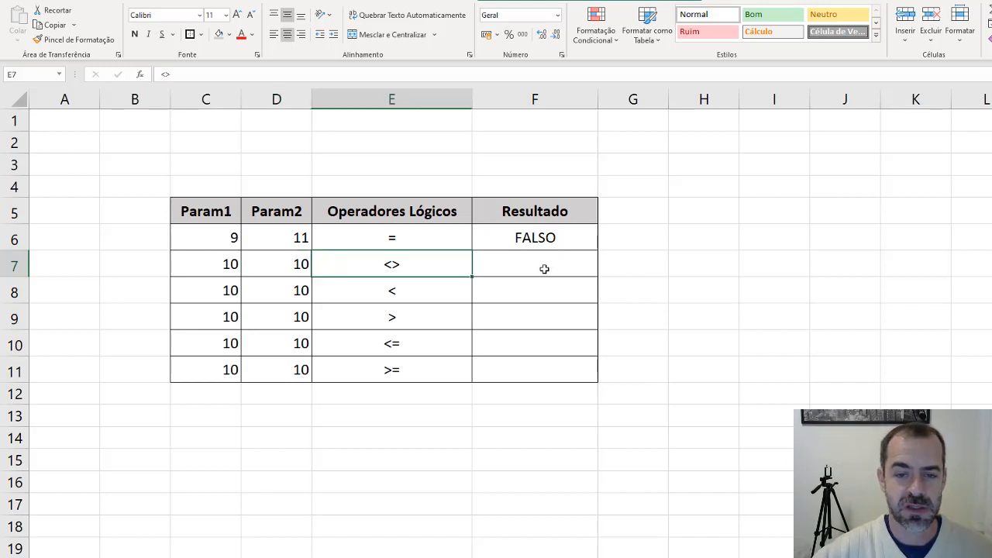
{"action": "left_click", "coordinate": [544, 269]}
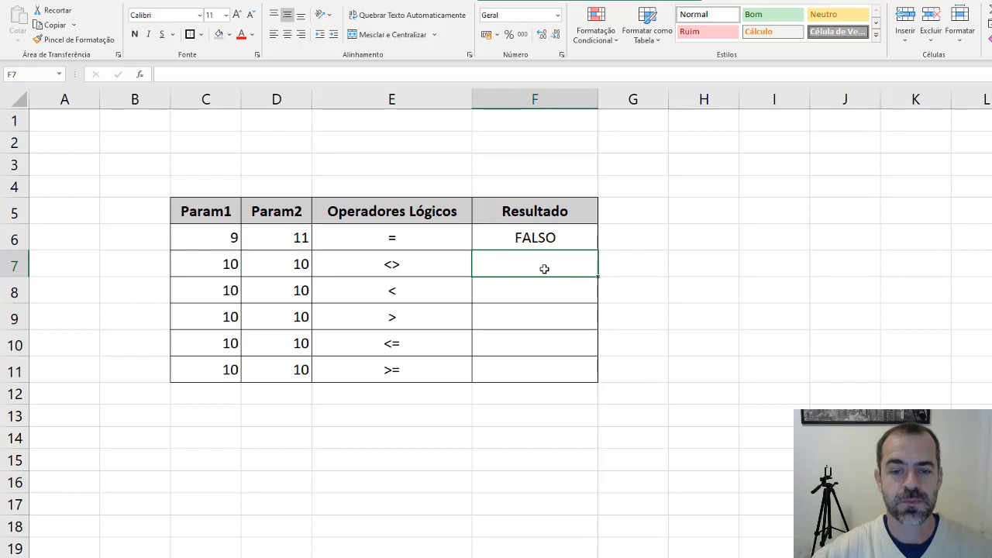
{"action": "type", "text": "="}
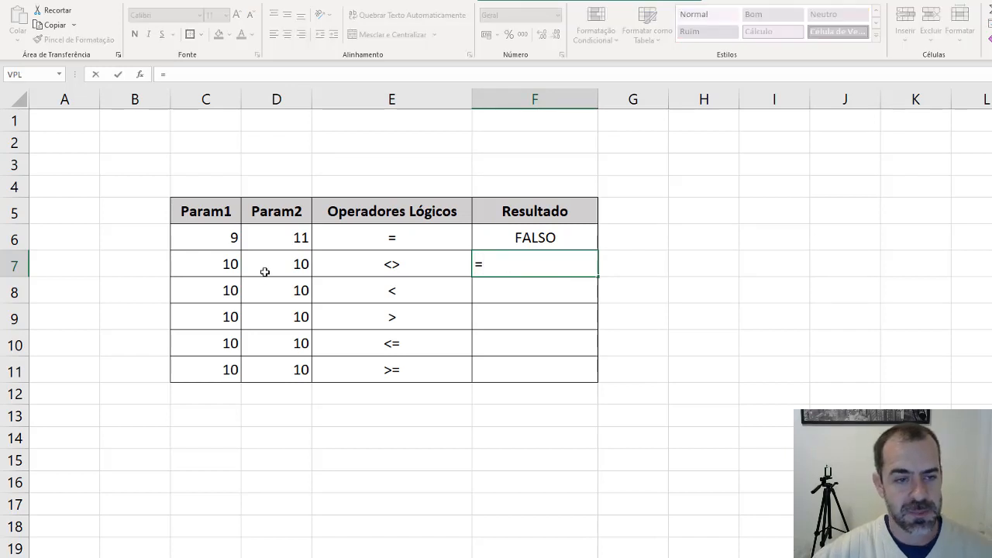
{"action": "left_click", "coordinate": [216, 269]}
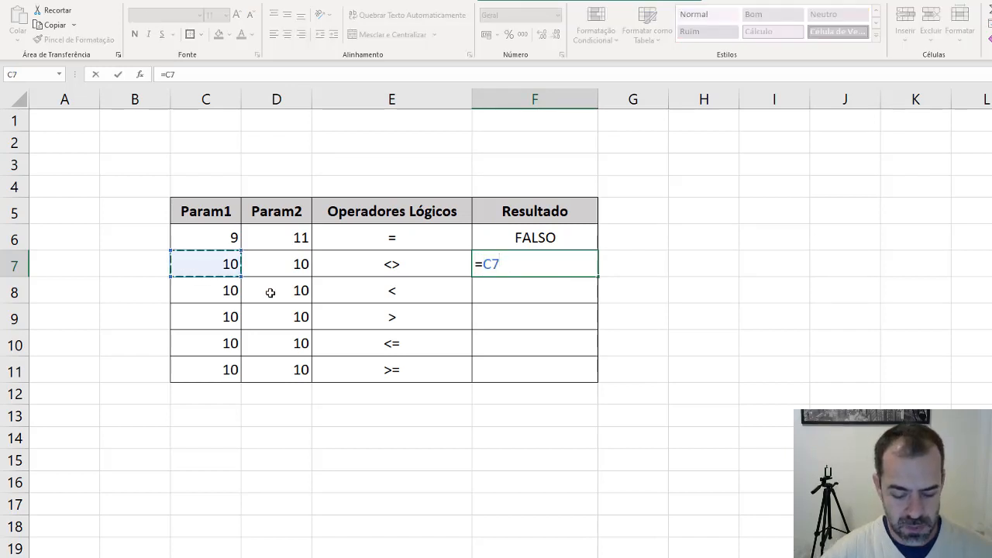
{"action": "type", "text": "<>"}
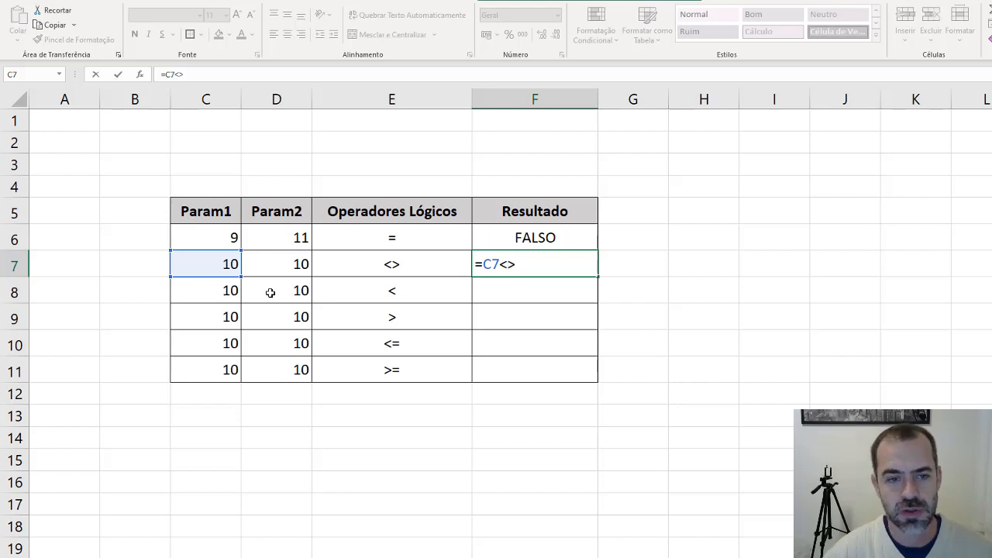
{"action": "left_click", "coordinate": [293, 256]}
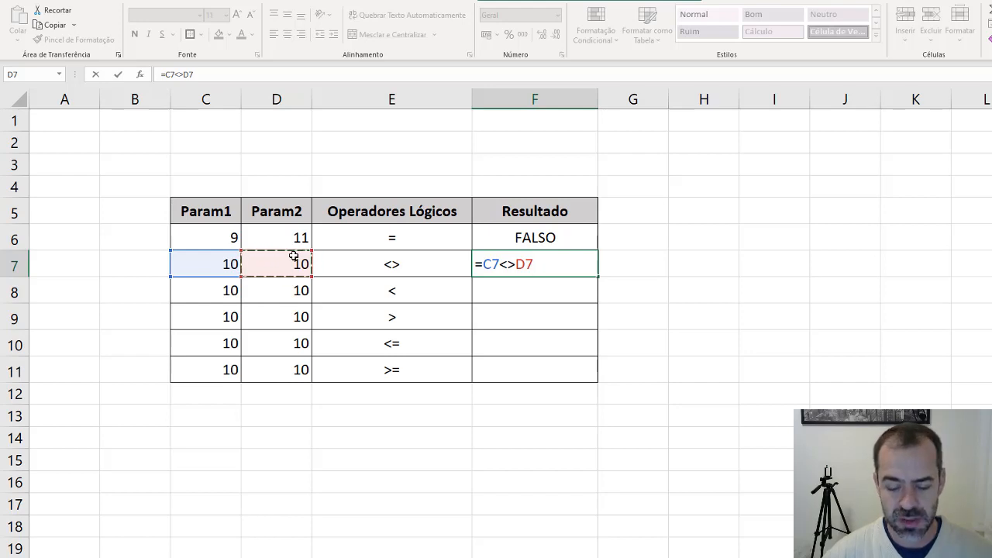
{"action": "key", "text": "Return"}
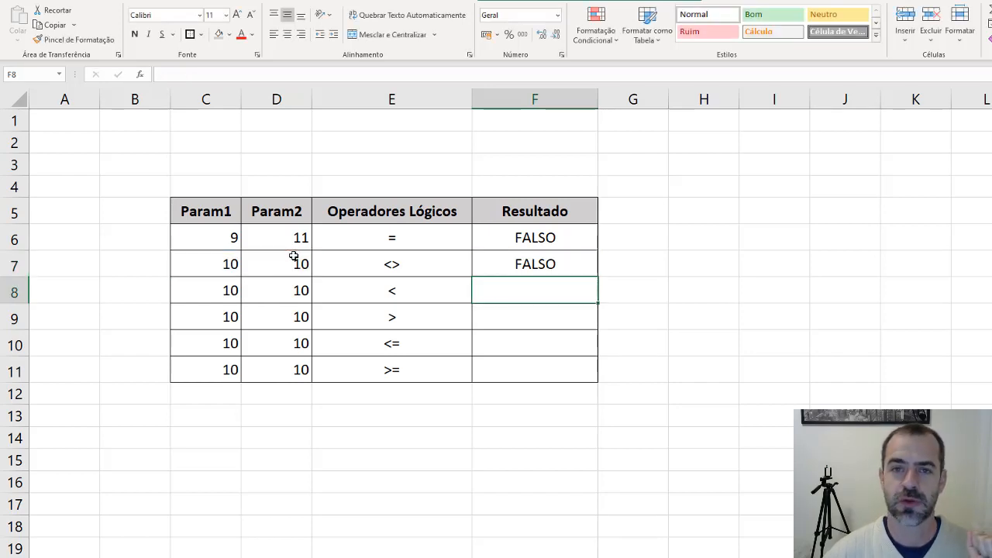
- Set Param1 in the "<>" row, cell C7, to 9
{"action": "key", "text": "Up"}
{"action": "key", "text": "Left"}
{"action": "key", "text": "Left"}
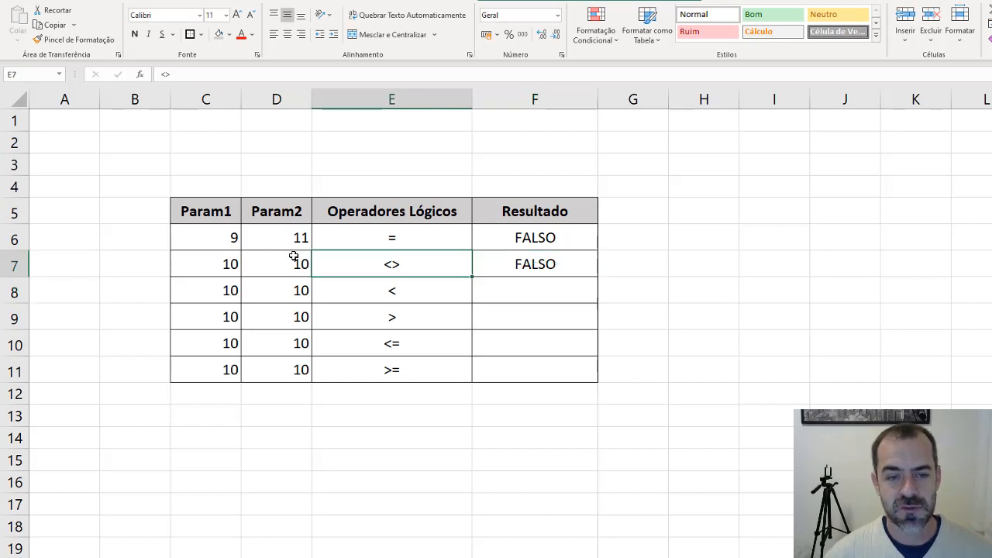
{"action": "key", "text": "Left"}
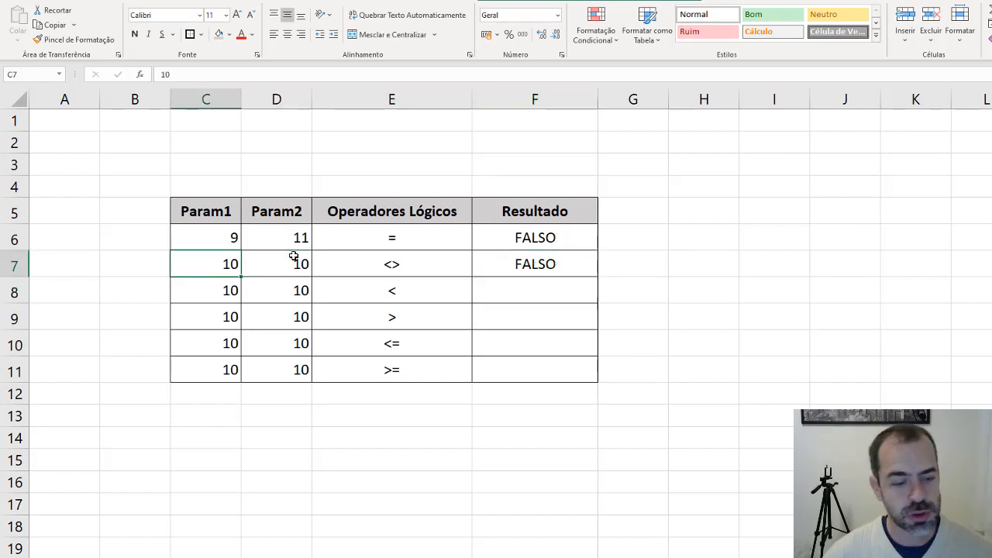
{"action": "type", "text": "9"}
{"action": "key", "text": "Return"}
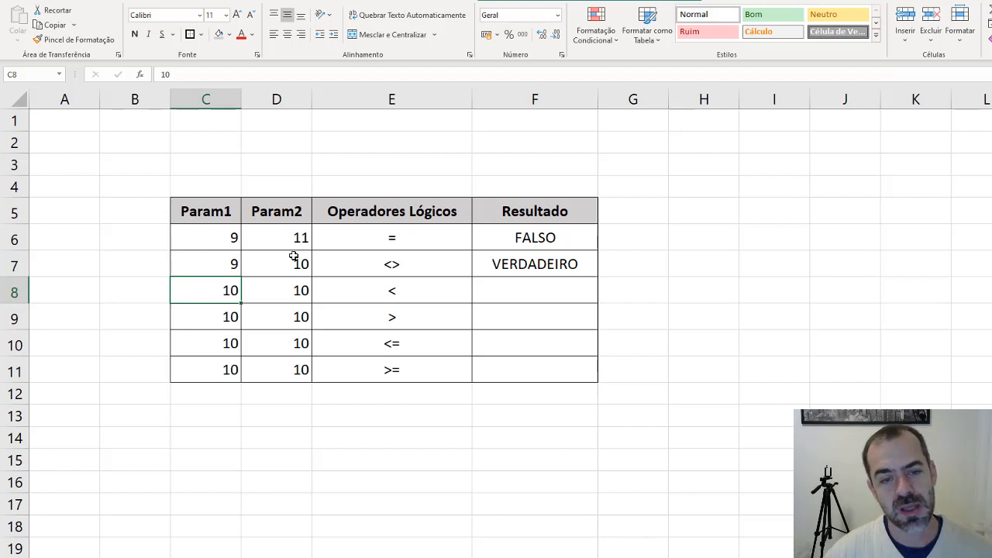
- Enter the formula =C8<D8 in F8 to test whether Param1 is less than Param2
{"action": "left_click", "coordinate": [536, 293]}
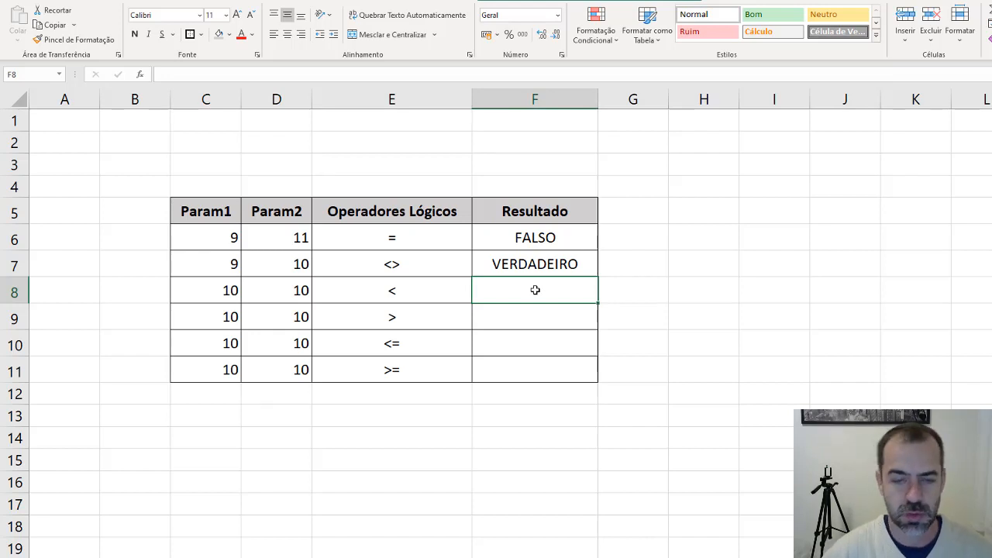
{"action": "type", "text": "="}
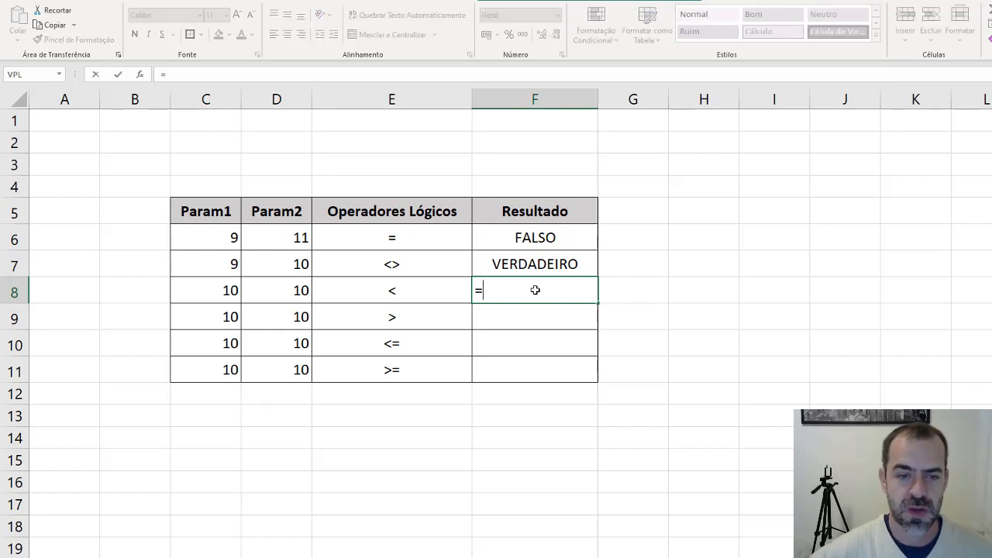
{"action": "left_click", "coordinate": [221, 292]}
{"action": "type", "text": "<"}
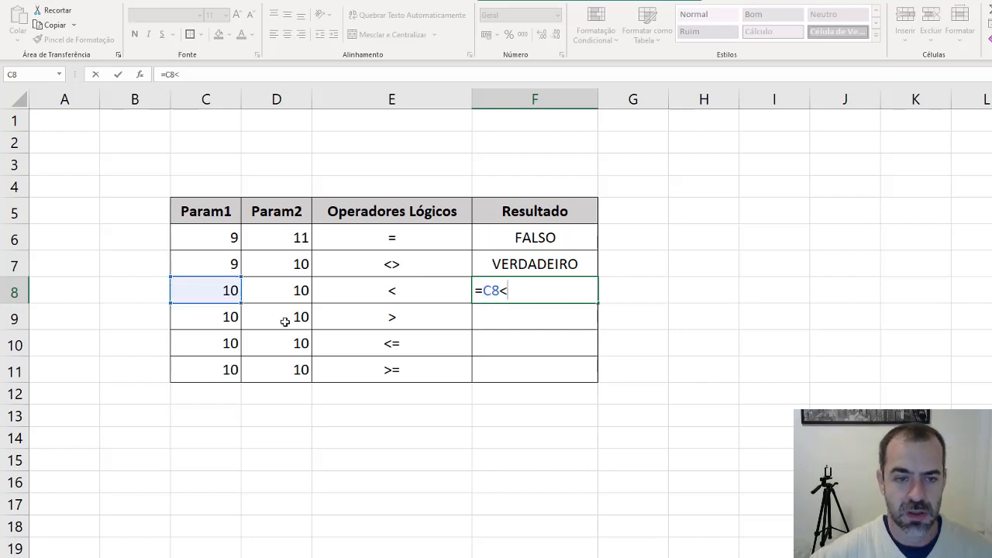
{"action": "left_click", "coordinate": [293, 295]}
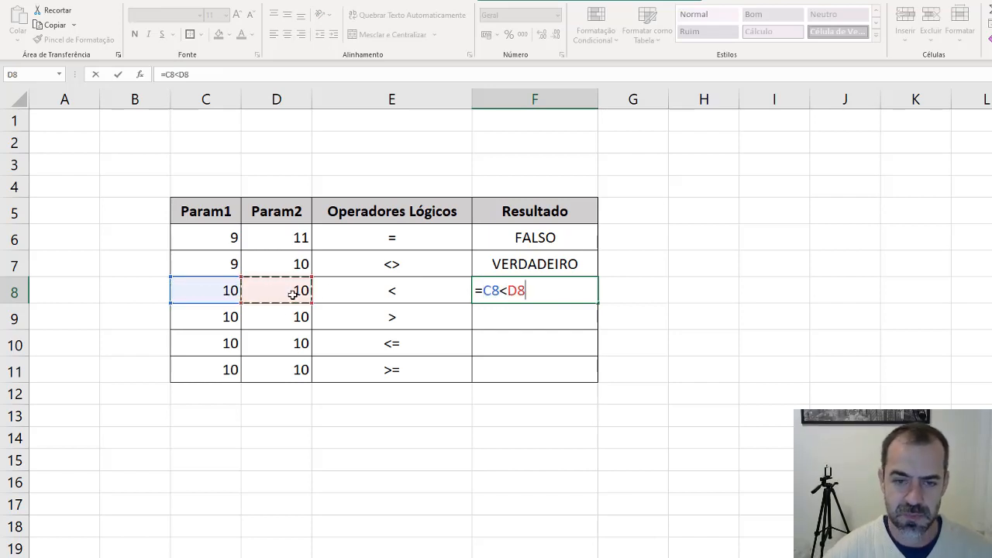
{"action": "key", "text": "Return"}
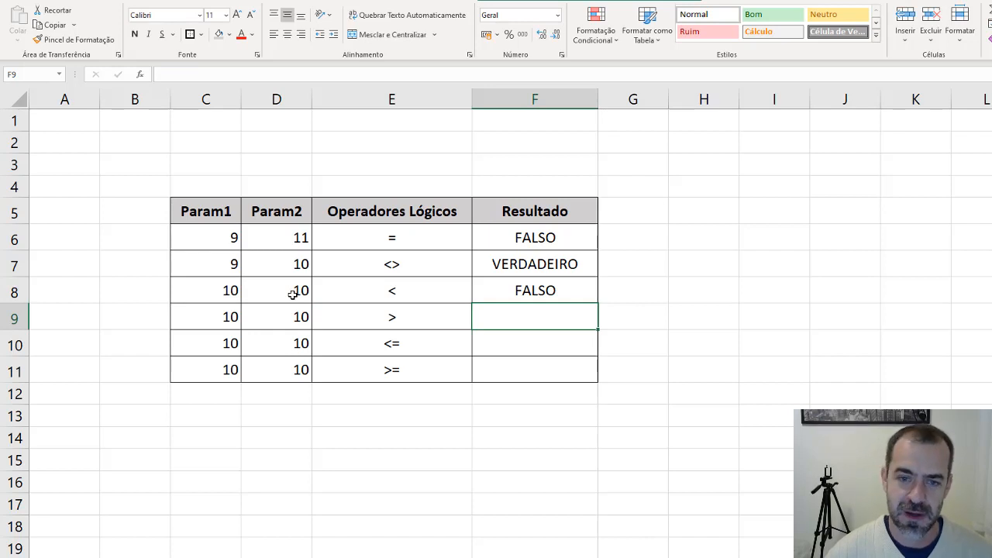
- Set Param1 in the "<" row, cell C8, to 9
{"action": "key", "text": "Up"}
{"action": "key", "text": "Left"}
{"action": "key", "text": "Left"}
{"action": "key", "text": "Left"}
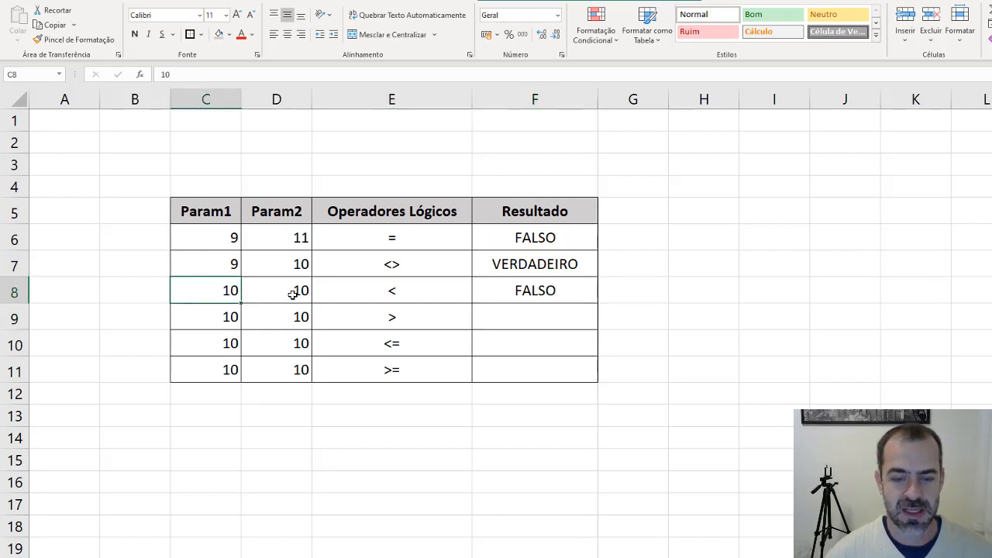
{"action": "type", "text": "9"}
{"action": "key", "text": "Return"}
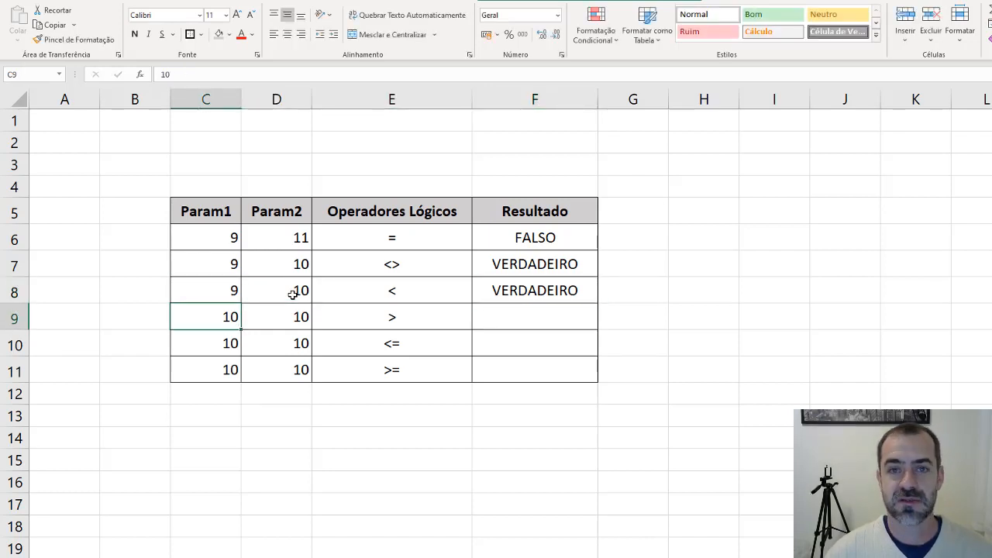
- Set Param1 in the "<" row, cell C8, to 11
{"action": "key", "text": "Up"}
{"action": "type", "text": "11"}
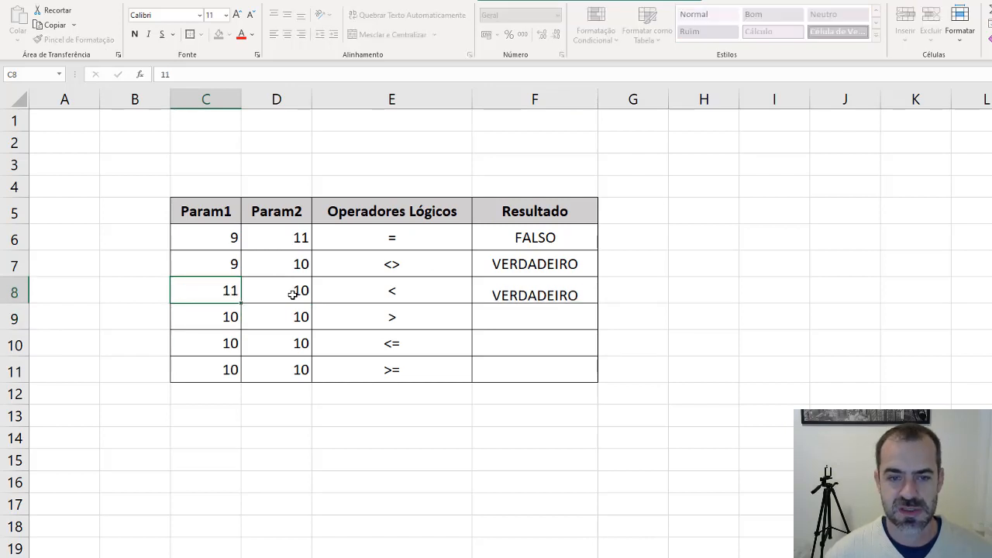
{"action": "key", "text": "Return"}
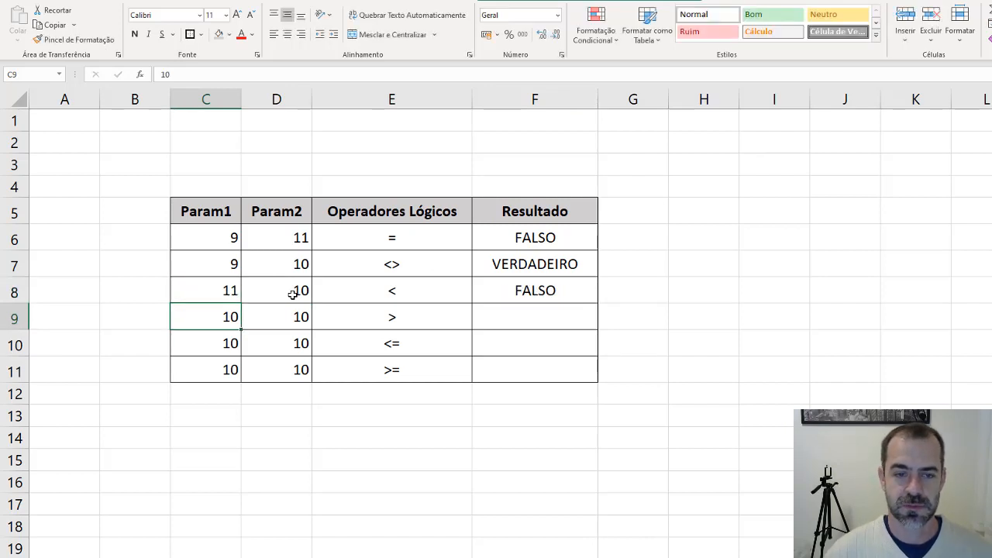
- Enter the formula =C9>D9 in F9 to test whether Param1 is greater than Param2
{"action": "key", "text": "Right"}
{"action": "key", "text": "Right"}
{"action": "key", "text": "Right"}
{"action": "key", "text": "Right"}
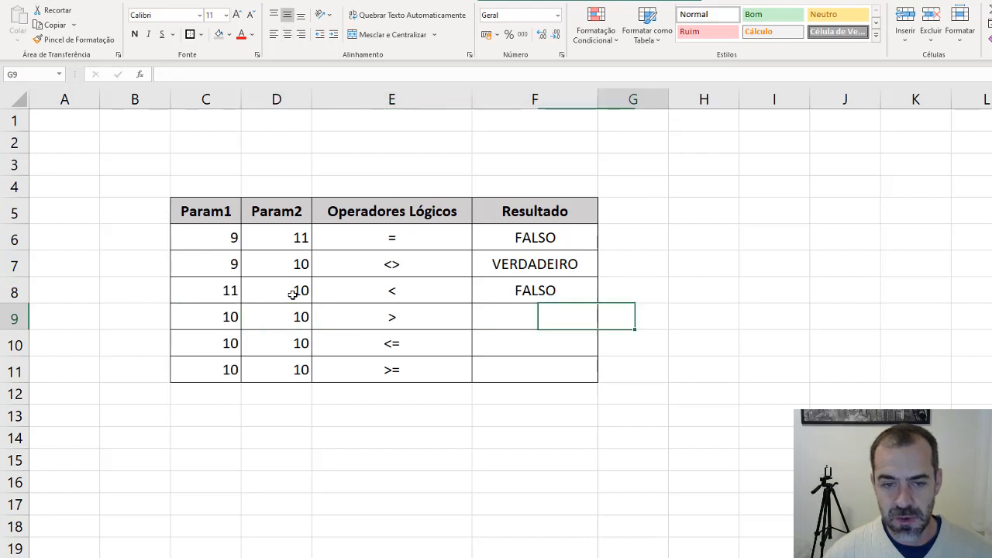
{"action": "key", "text": "Left"}
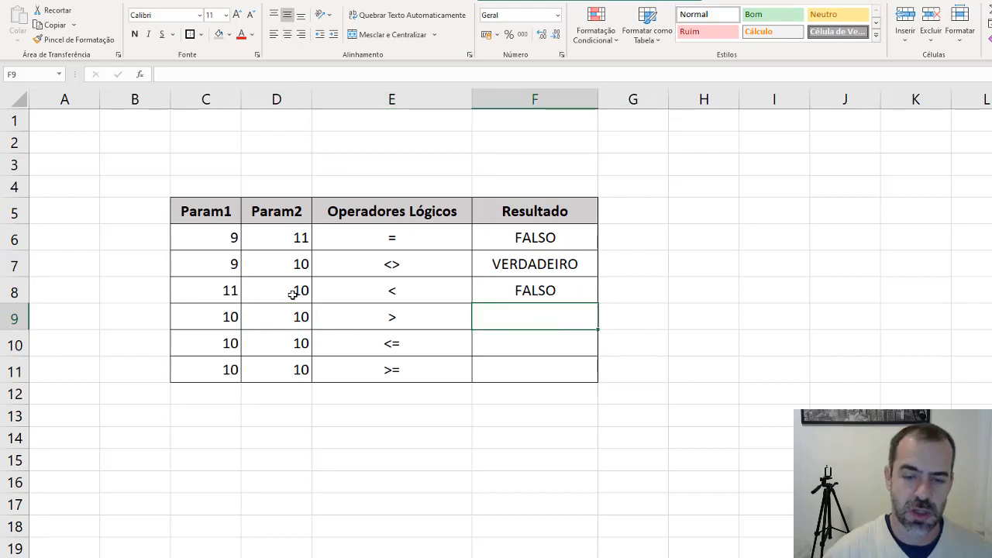
{"action": "type", "text": "="}
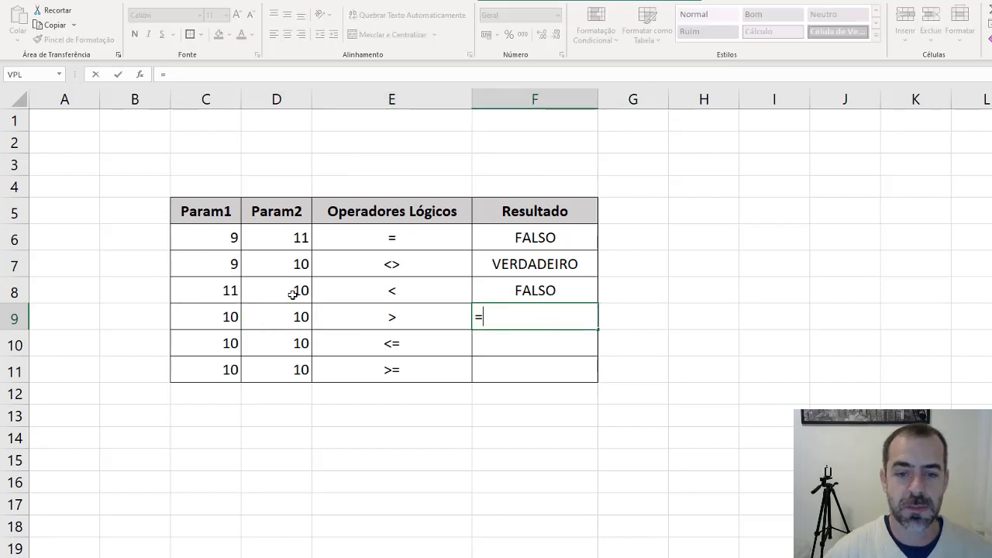
{"action": "left_click", "coordinate": [242, 315]}
{"action": "type", "text": ">"}
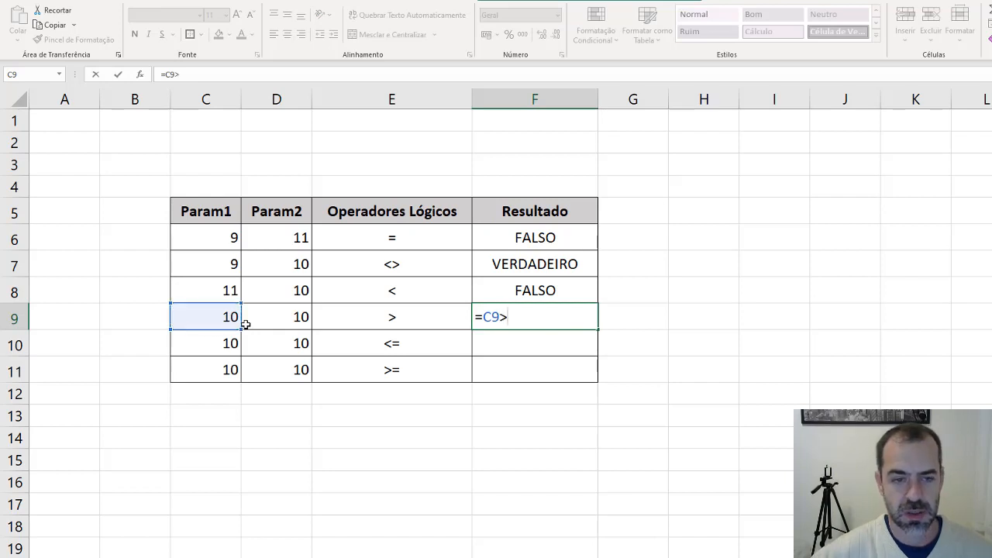
{"action": "left_click", "coordinate": [273, 320]}
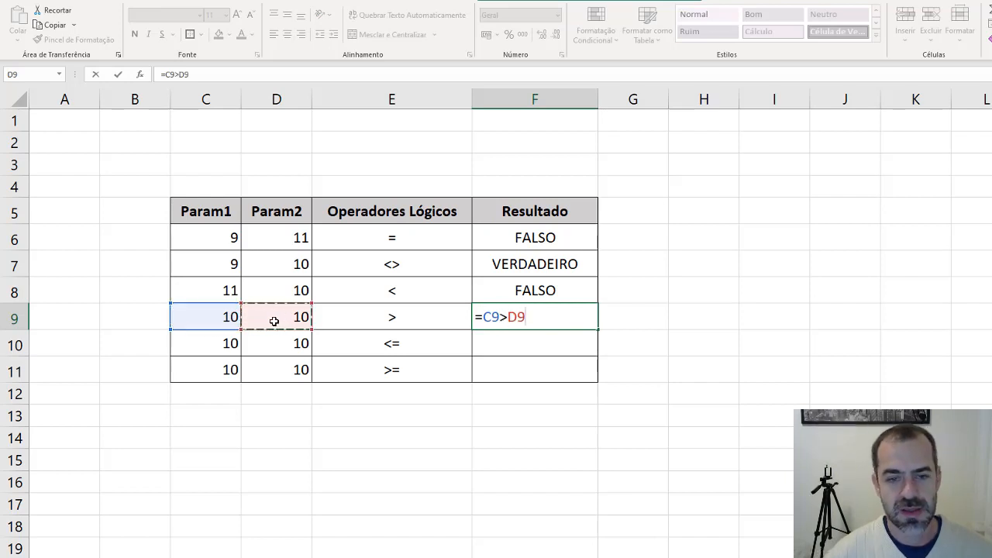
{"action": "key", "text": "Return"}
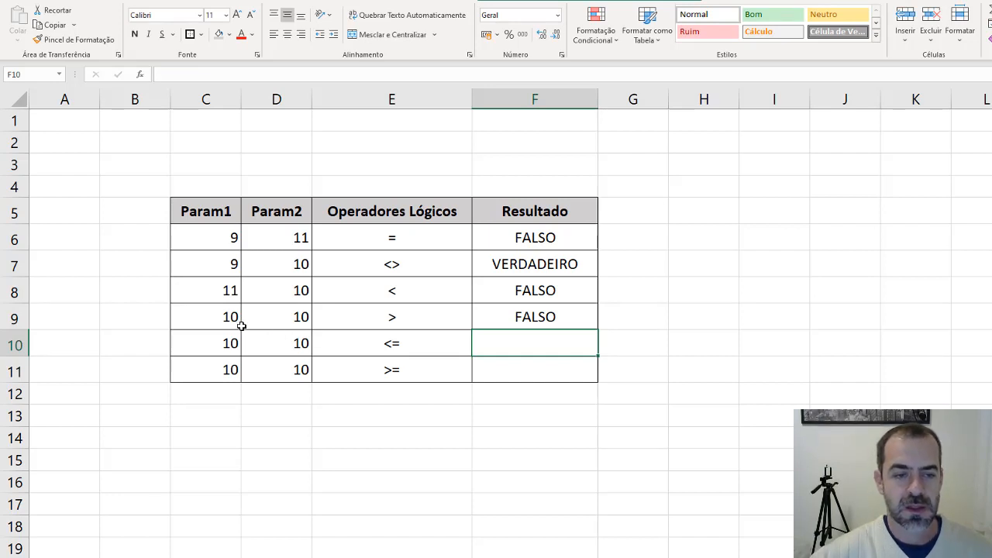
- Set Param1 in the ">" row, cell C9, to 9
{"action": "left_click", "coordinate": [239, 324]}
{"action": "key", "text": "F2"}
{"action": "key", "text": "BackSpace"}
{"action": "key", "text": "BackSpace"}
{"action": "type", "text": "9"}
{"action": "key", "text": "Return"}
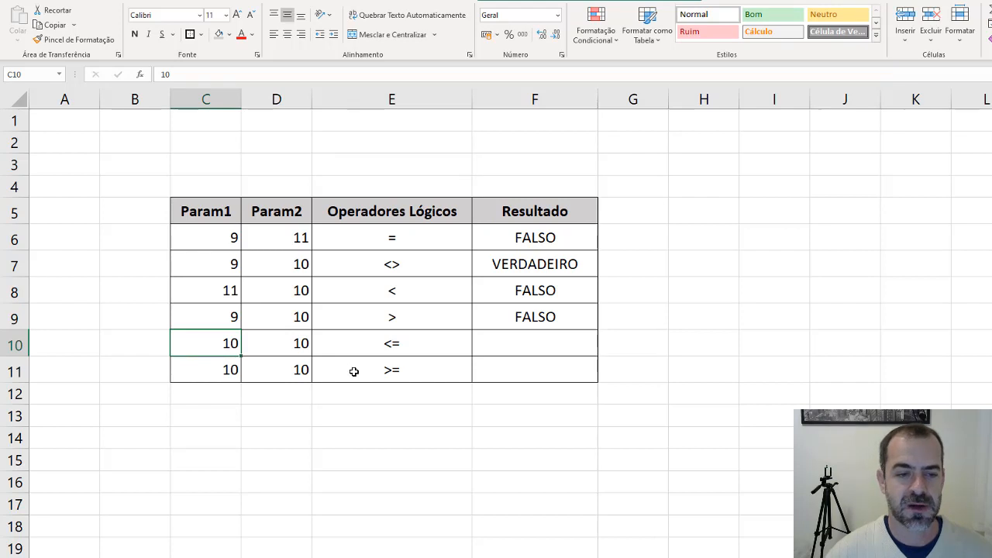
- Set Param1 in the ">" row, cell C9, to 15
{"action": "key", "text": "Up"}
{"action": "type", "text": "15"}
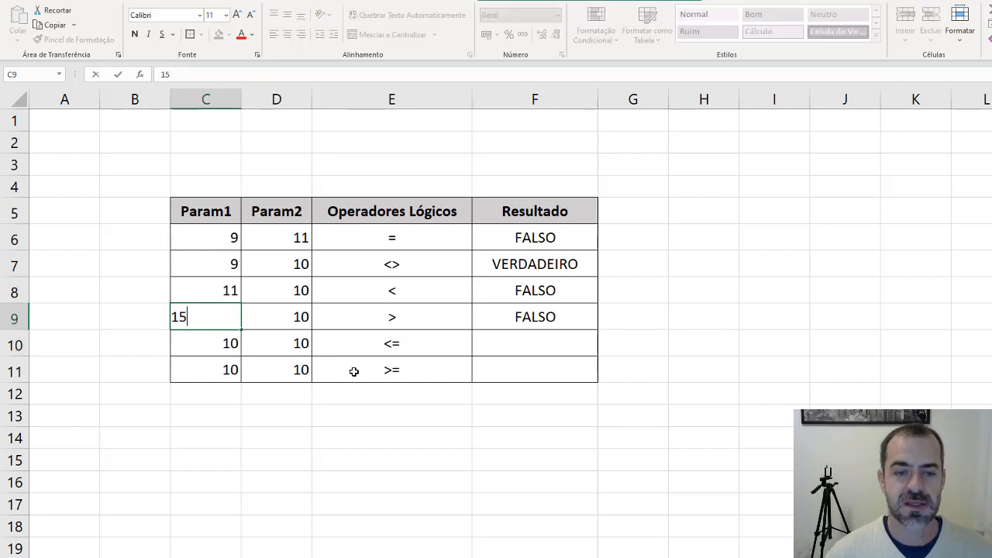
{"action": "key", "text": "Return"}
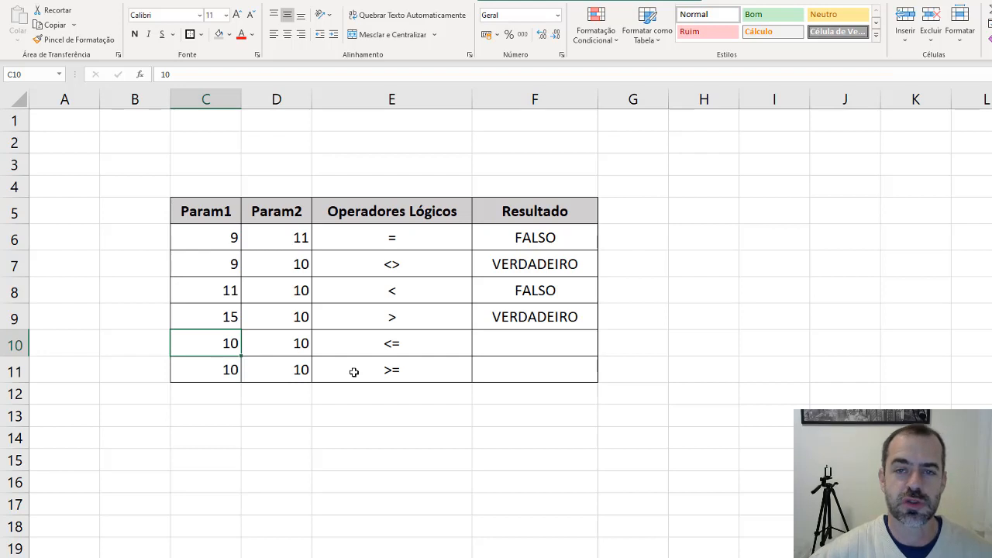
- Enter the formula =C10<=D10 in F10 to test whether Param1 is less than or equal to Param2
{"action": "left_click", "coordinate": [485, 344]}
{"action": "key", "text": "F2"}
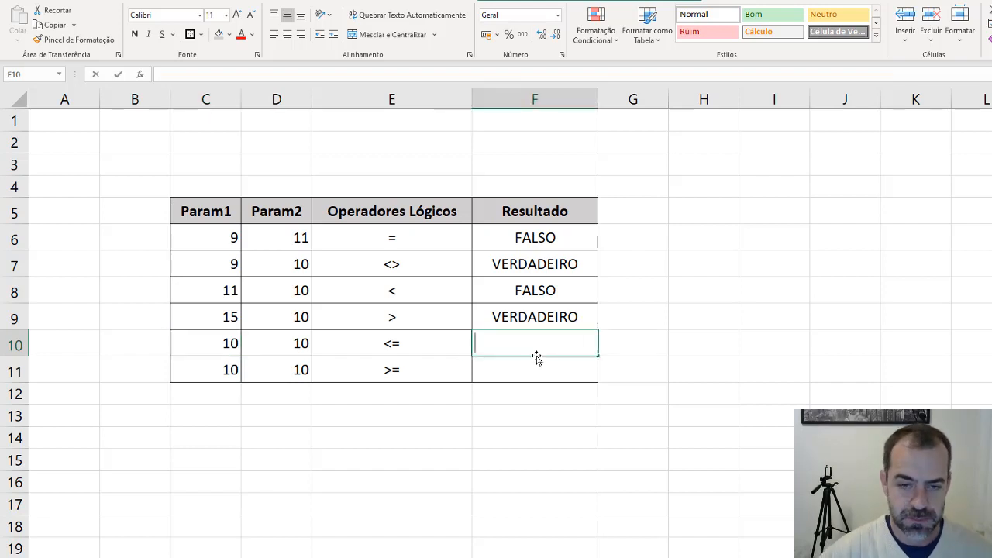
{"action": "type", "text": "="}
{"action": "left_click", "coordinate": [232, 345]}
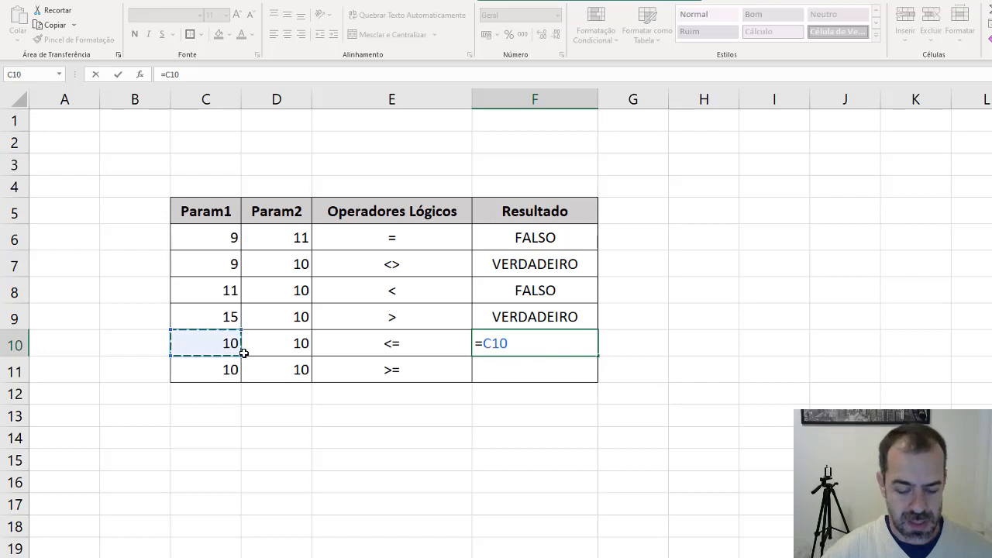
{"action": "type", "text": "<+"}
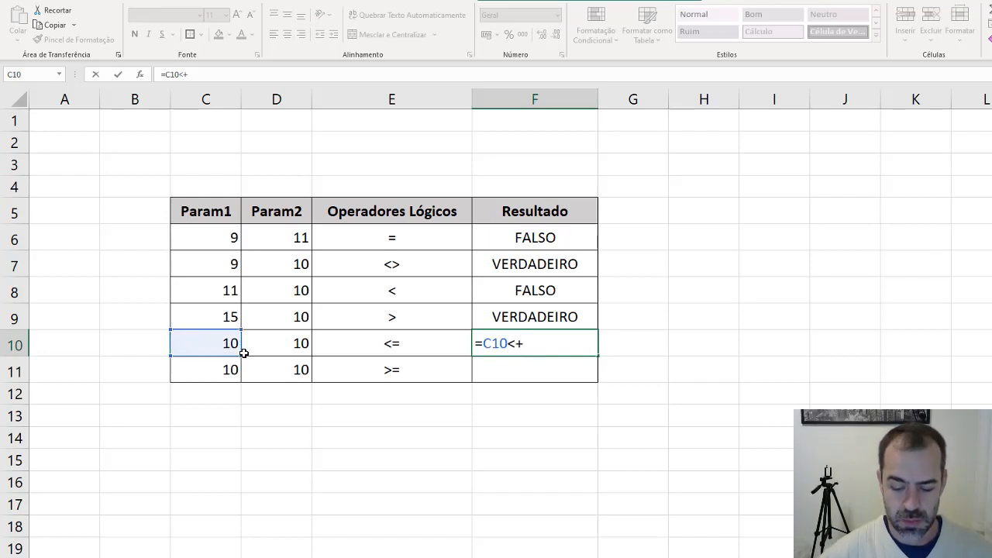
{"action": "key", "text": "BackSpace"}
{"action": "type", "text": "="}
{"action": "left_click", "coordinate": [282, 345]}
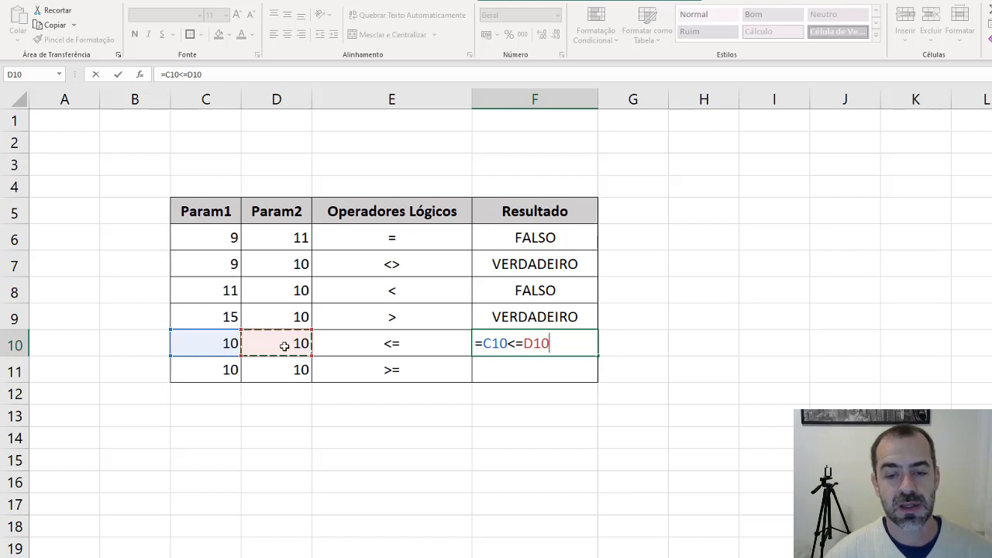
{"action": "key", "text": "Return"}
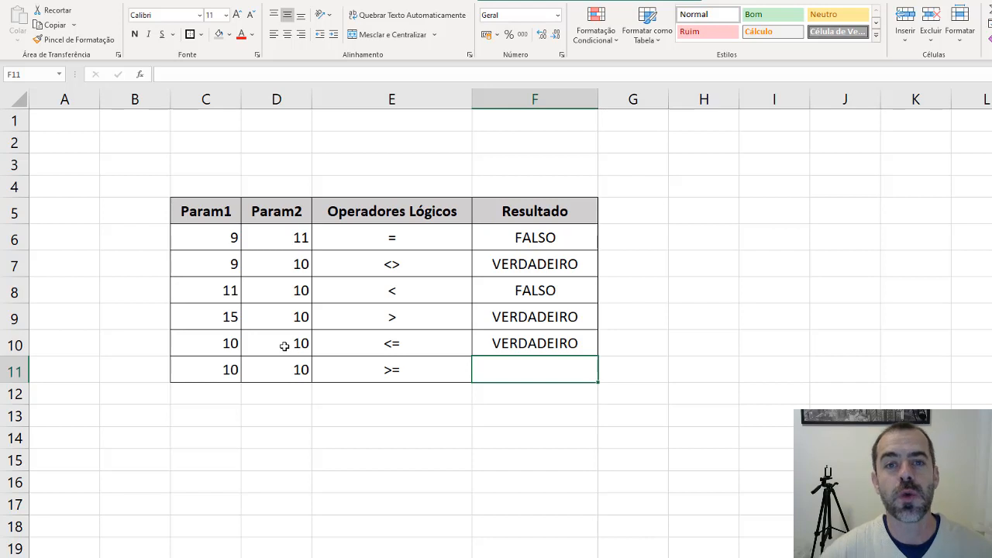
- Set Param1 in the "<=" row, cell C10, to 9
{"action": "key", "text": "Up"}
{"action": "key", "text": "Left"}
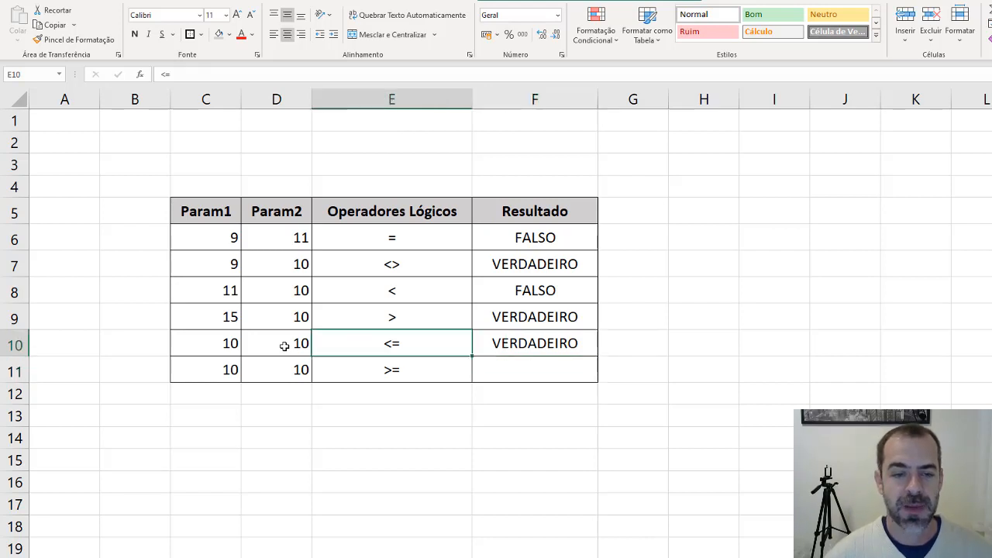
{"action": "key", "text": "Left"}
{"action": "key", "text": "Left"}
{"action": "type", "text": "9"}
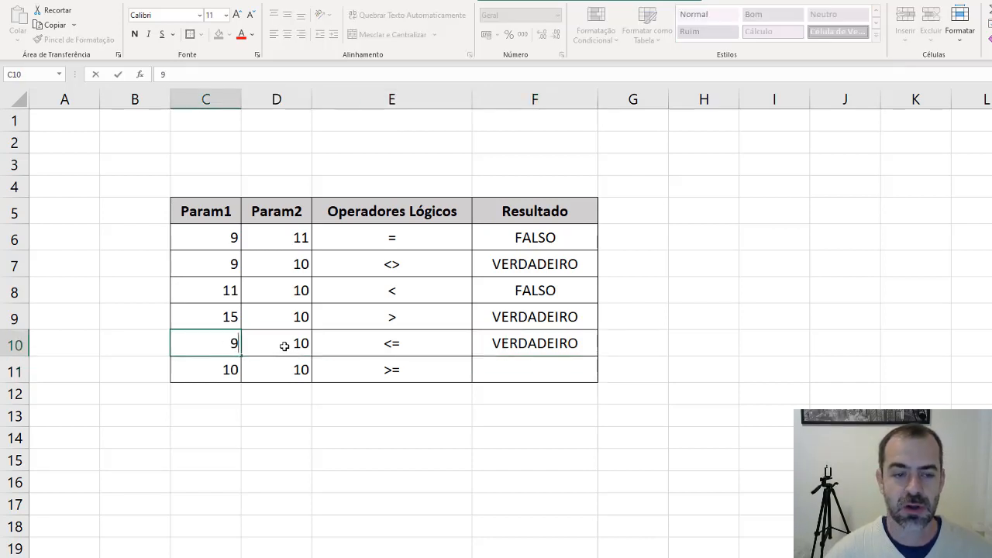
{"action": "key", "text": "Return"}
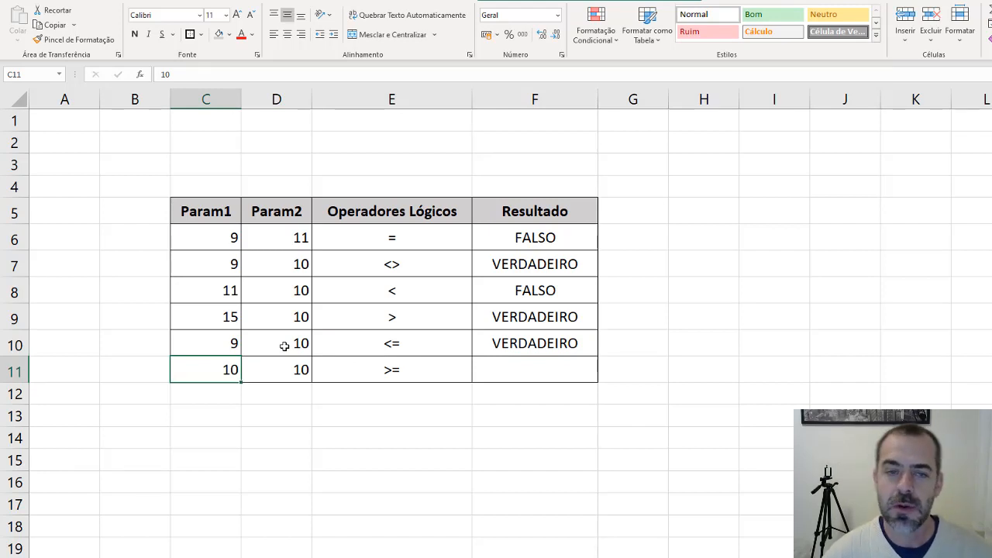
- Set Param1 in the "<=" row, cell C10, to 11
{"action": "key", "text": "Up"}
{"action": "key", "text": "Up"}
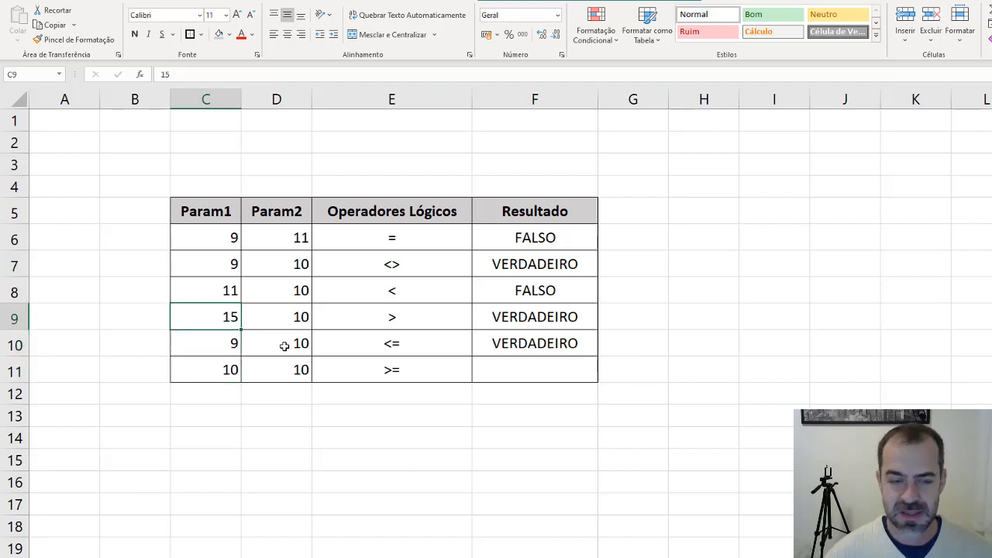
{"action": "type", "text": "11"}
{"action": "key", "text": "Escape"}
{"action": "key", "text": "Down"}
{"action": "type", "text": "9"}
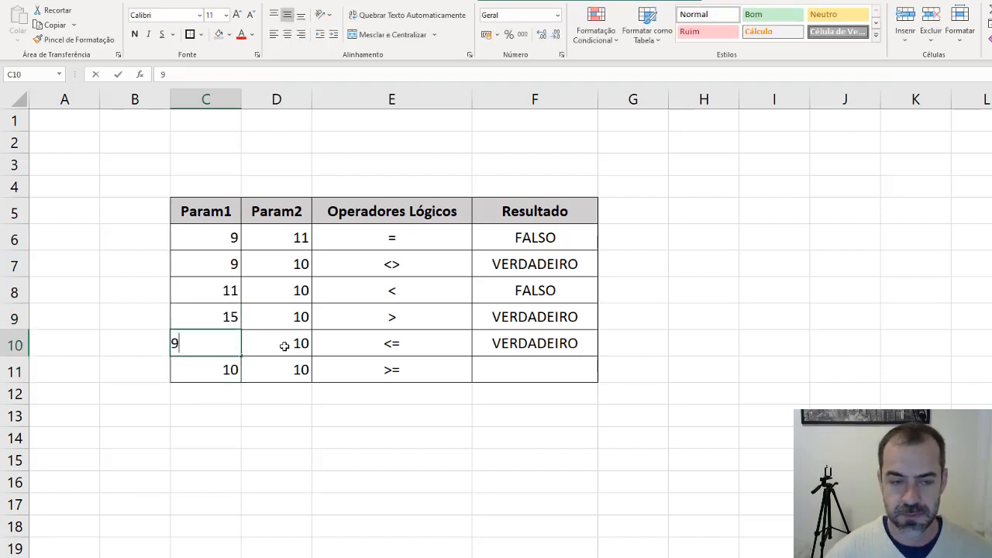
{"action": "key", "text": "BackSpace"}
{"action": "type", "text": "11"}
{"action": "key", "text": "Return"}
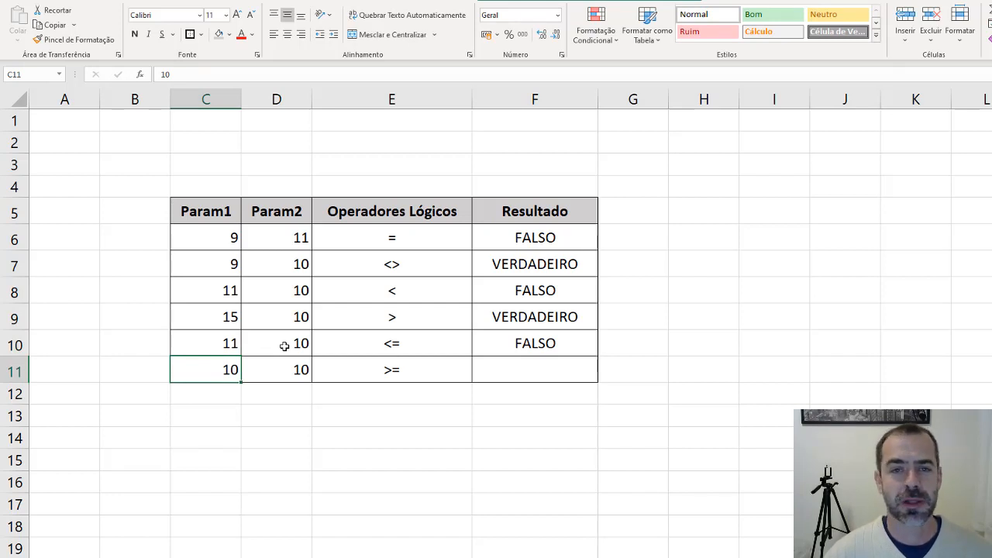
- Enter the formula =C11>=D11 in F11 to test whether Param1 is greater than or equal to Param2
{"action": "key", "text": "Right"}
{"action": "key", "text": "Right"}
{"action": "key", "text": "Right"}
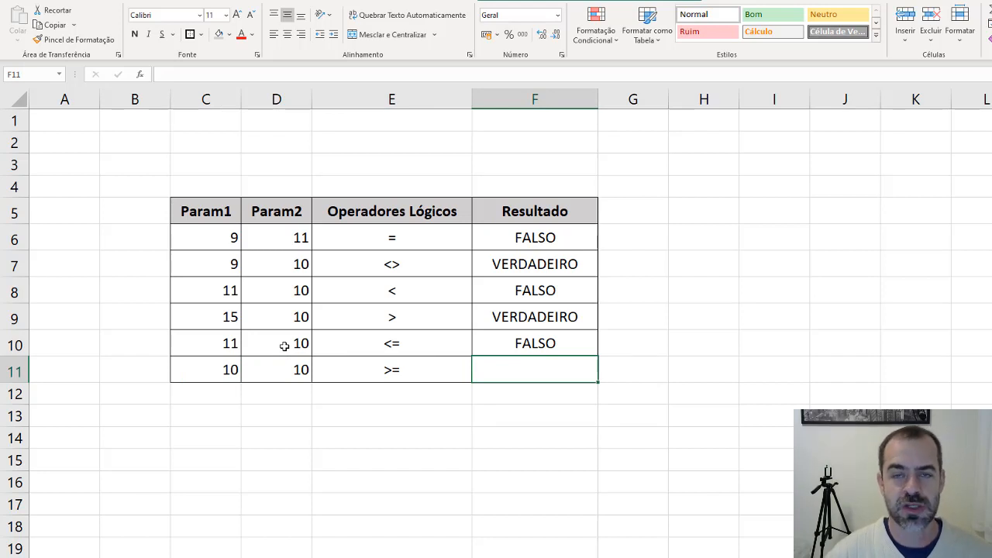
{"action": "type", "text": "="}
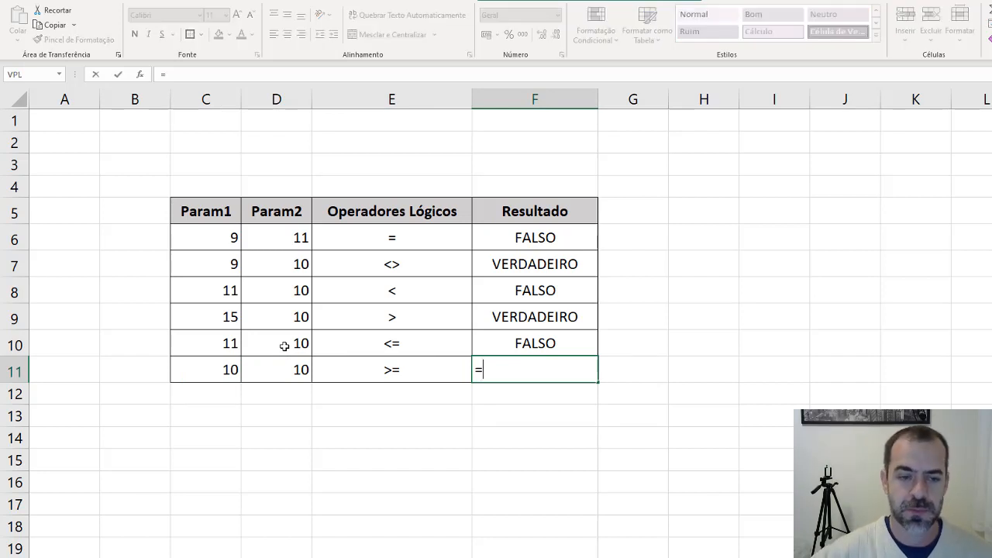
{"action": "left_click", "coordinate": [225, 370]}
{"action": "type", "text": ">"}
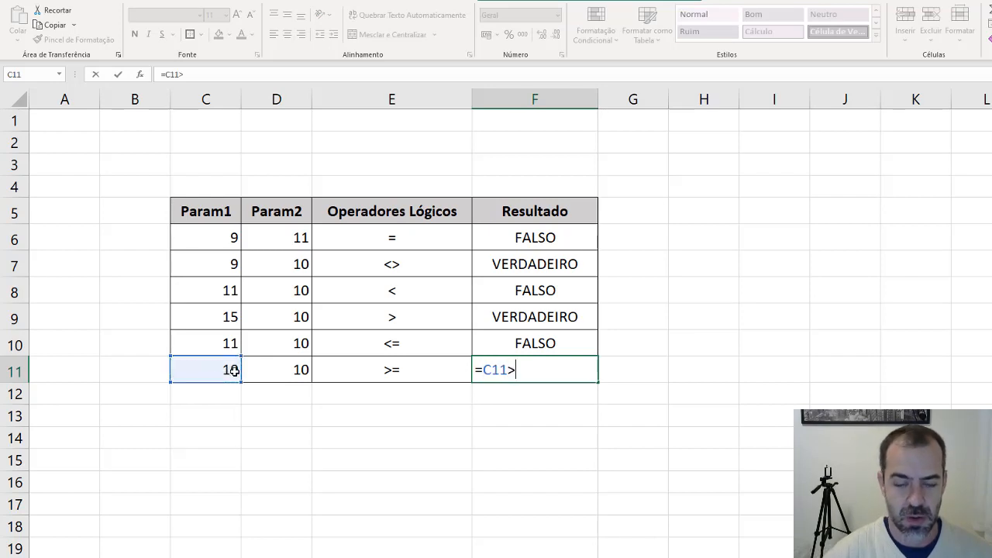
{"action": "type", "text": "="}
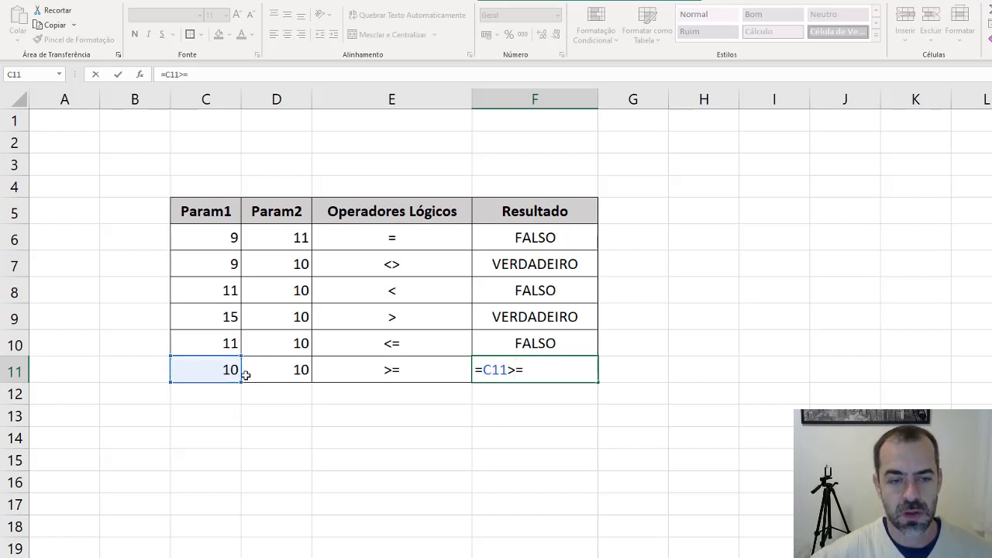
{"action": "left_click", "coordinate": [269, 376]}
{"action": "key", "text": "Return"}
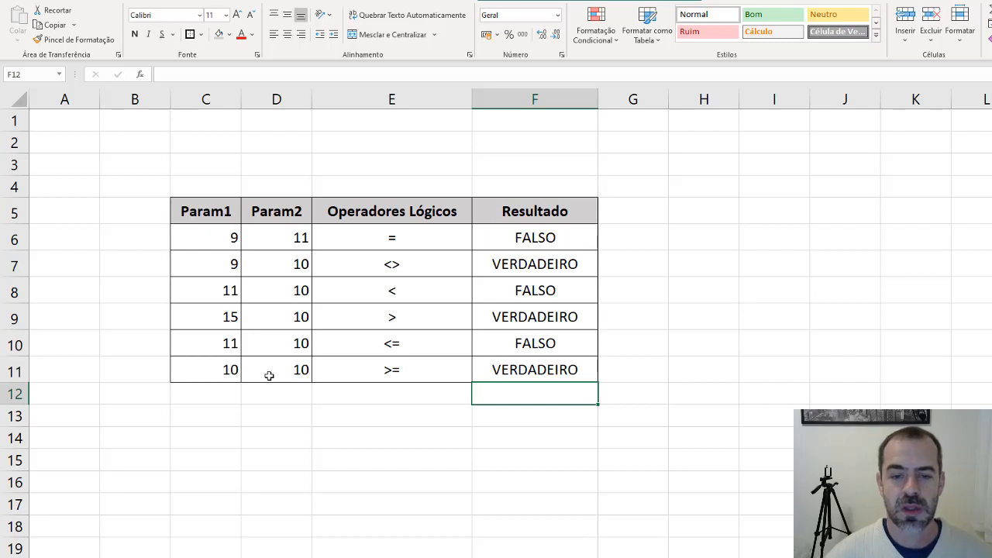
- Set Param1 in the ">=" row, cell C11, to 9
{"action": "key", "text": "Up"}
{"action": "key", "text": "Left"}
{"action": "key", "text": "Left"}
{"action": "key", "text": "Left"}
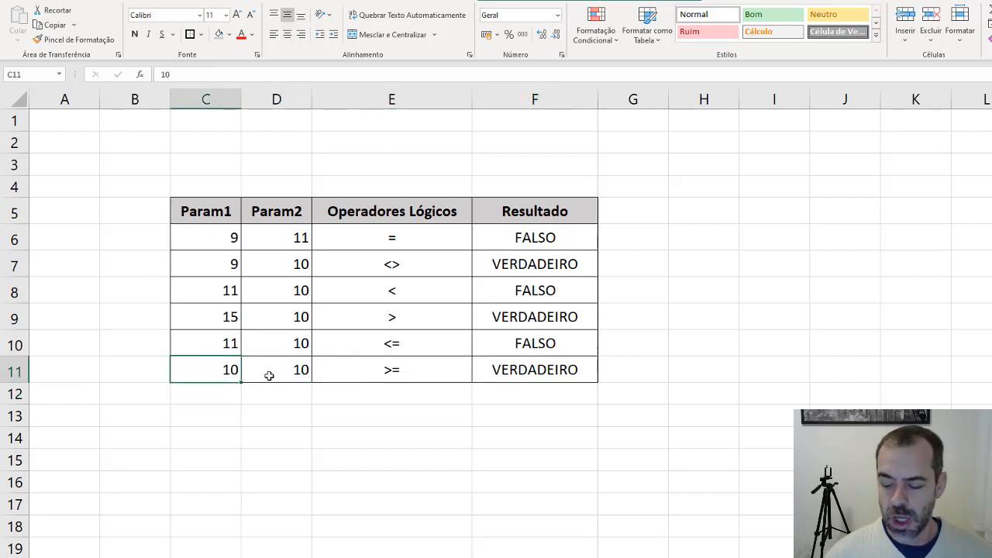
{"action": "type", "text": "9"}
{"action": "key", "text": "Return"}
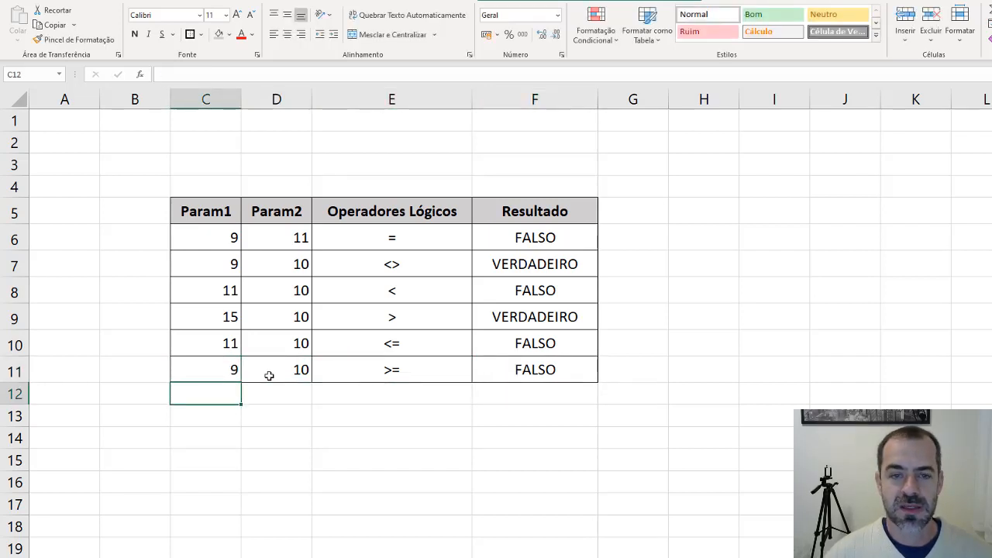
- Set Param1 in the ">=" row, cell C11, to 11
{"action": "key", "text": "Up"}
{"action": "type", "text": "11"}
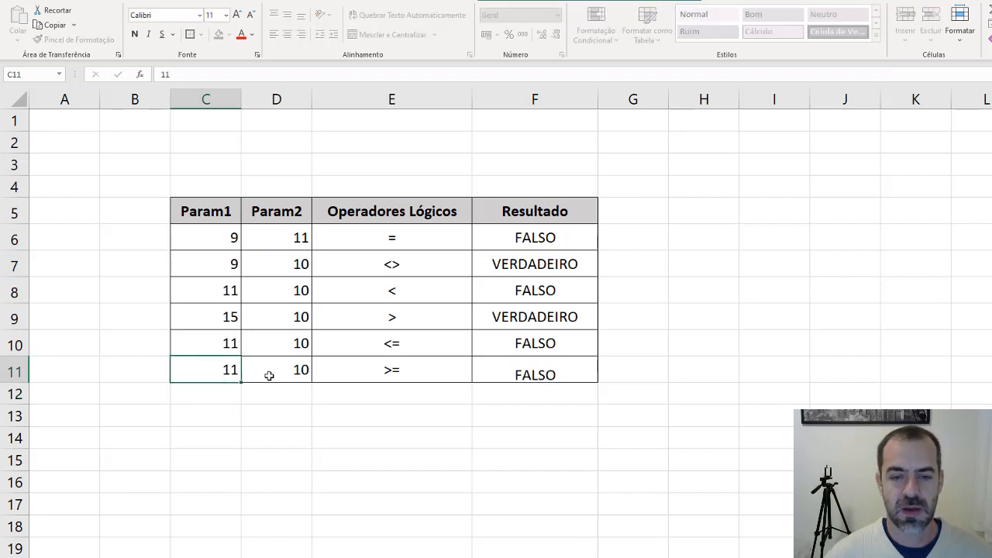
{"action": "key", "text": "Return"}
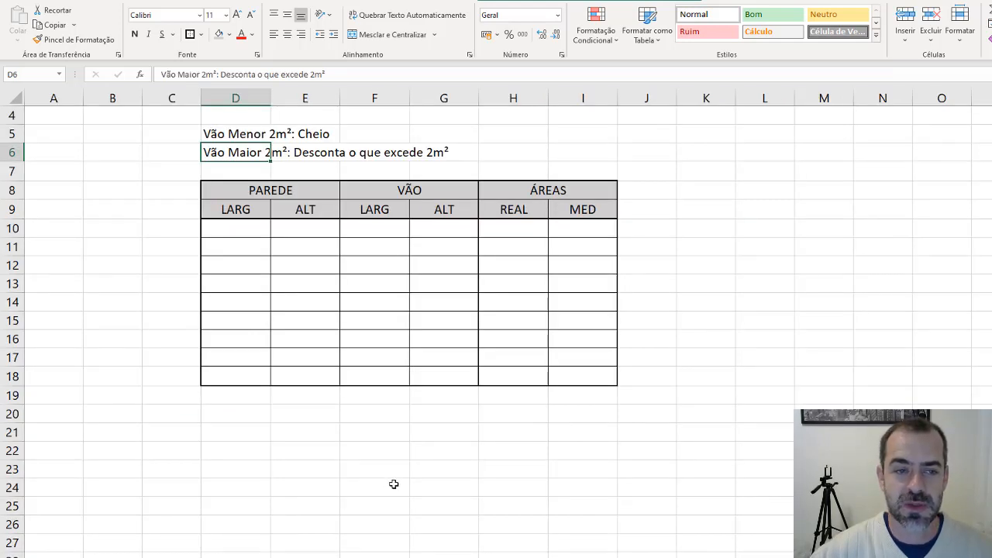
- Shade the two Vão rule lines above the PAREDE/VÃO/ÁREAS table, cells D5:G6, with a light gold fill
{"action": "left_click", "coordinate": [390, 485]}
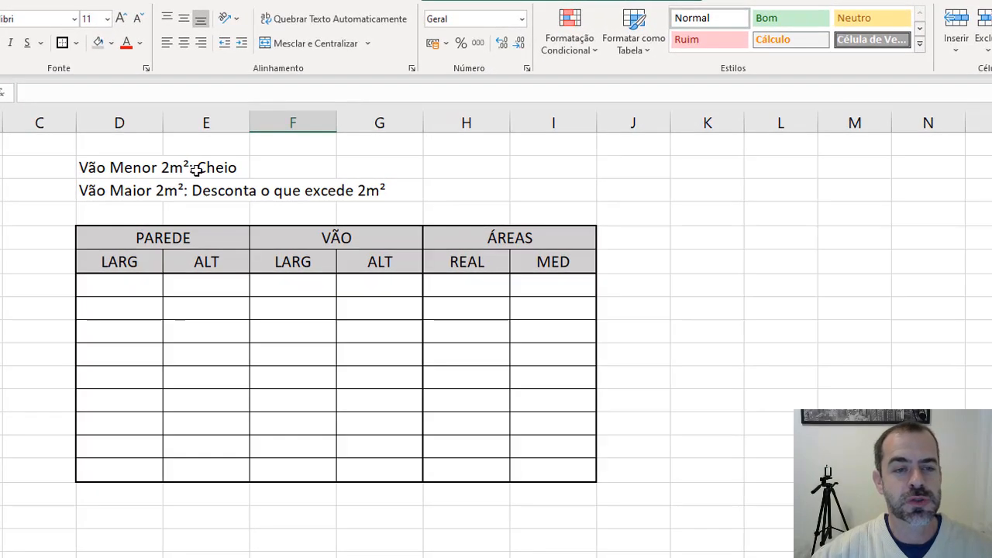
{"action": "left_click", "coordinate": [142, 172]}
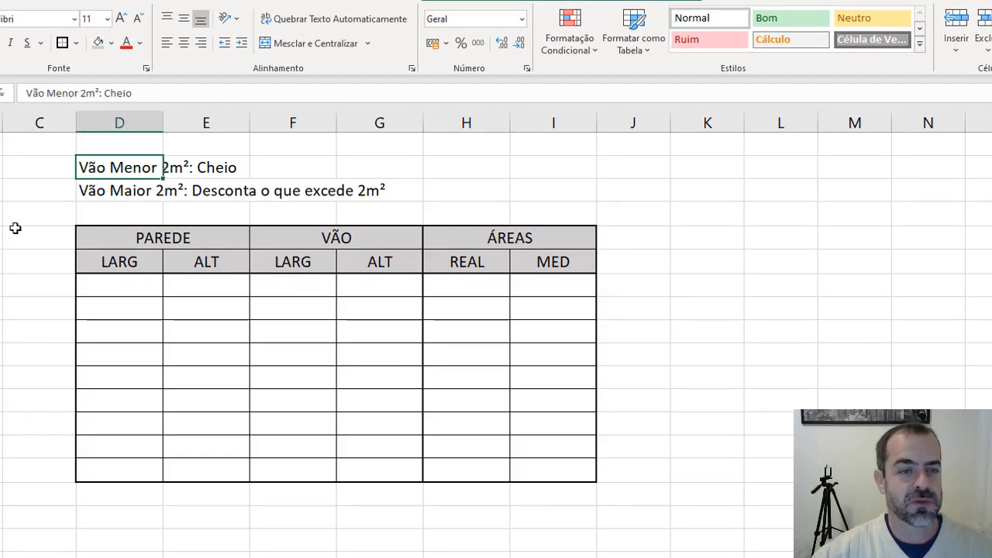
{"action": "left_click_drag", "start_coordinate": [91, 177], "coordinate": [382, 181]}
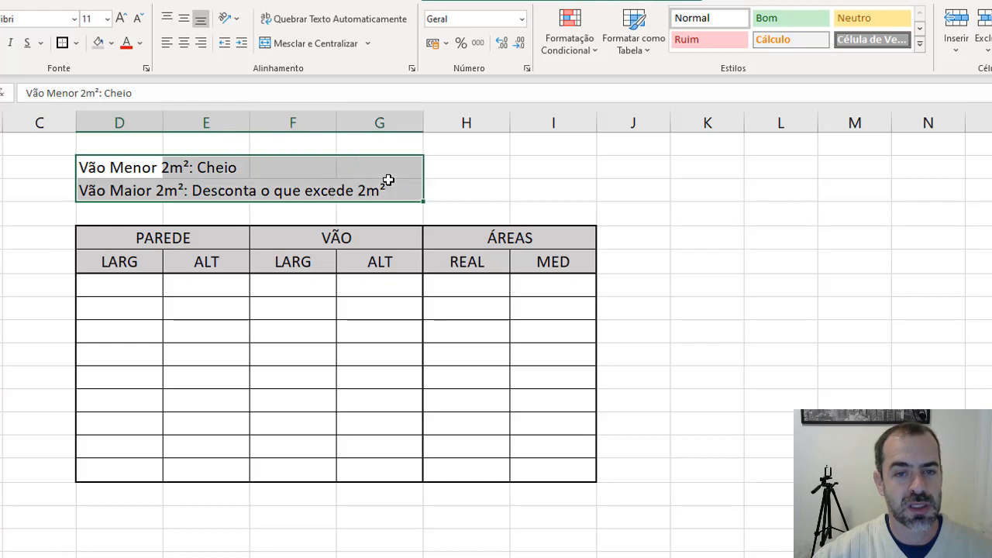
{"action": "left_click", "coordinate": [111, 43]}
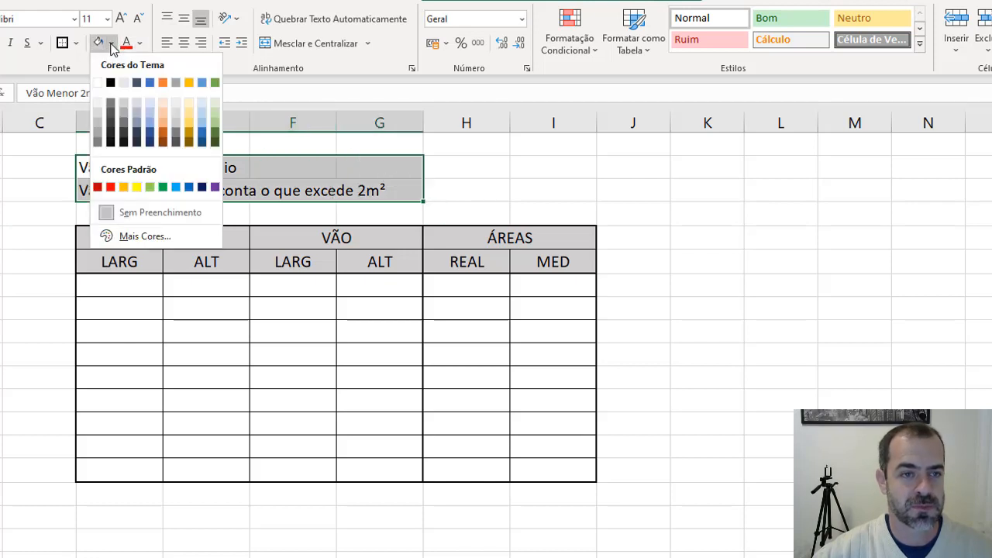
{"action": "left_click", "coordinate": [191, 103]}
{"action": "left_click", "coordinate": [549, 167]}
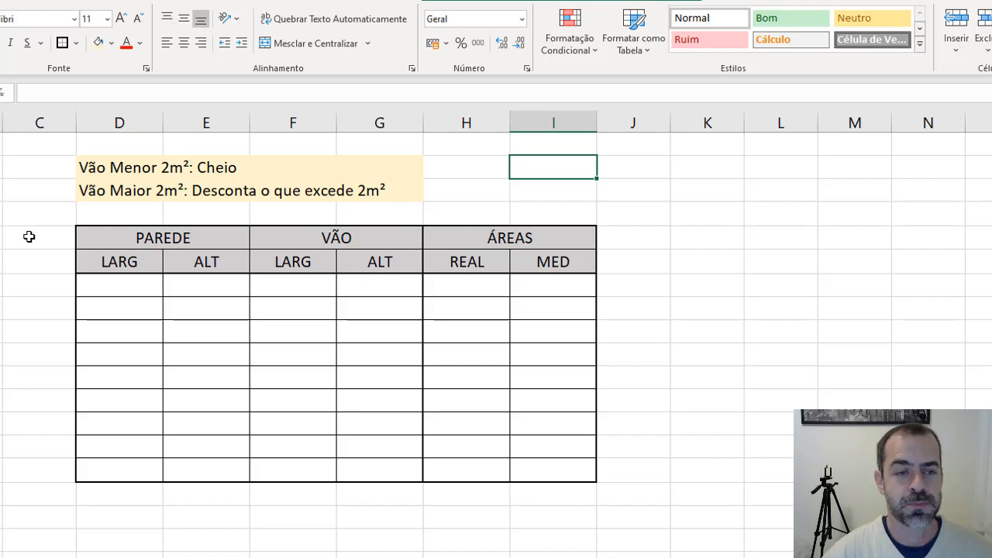
{"action": "left_click", "coordinate": [100, 190]}
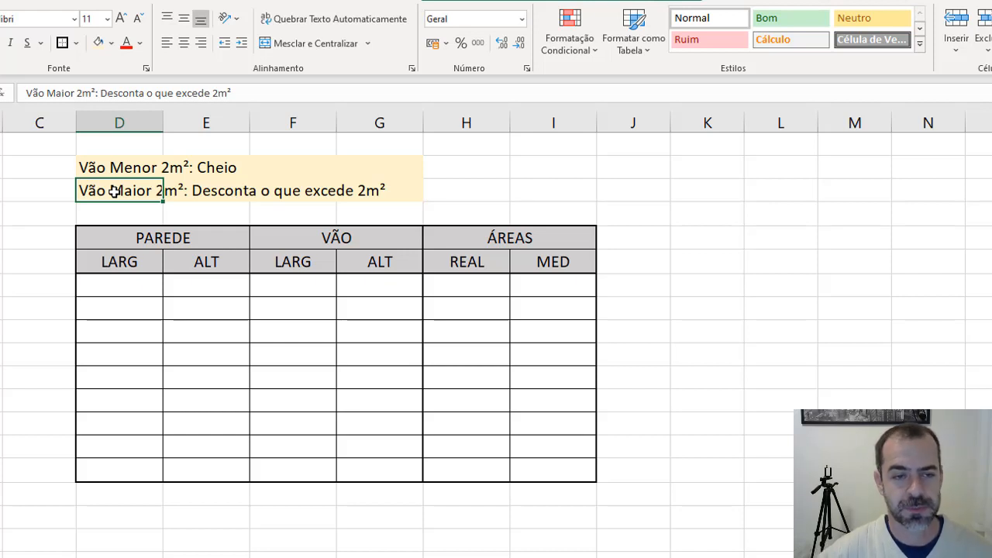
- Enter the first wall's dimensions under PAREDE in row 10: LARG 2,5 in D10 and ALT 2,8 in E10
{"action": "left_click", "coordinate": [144, 287]}
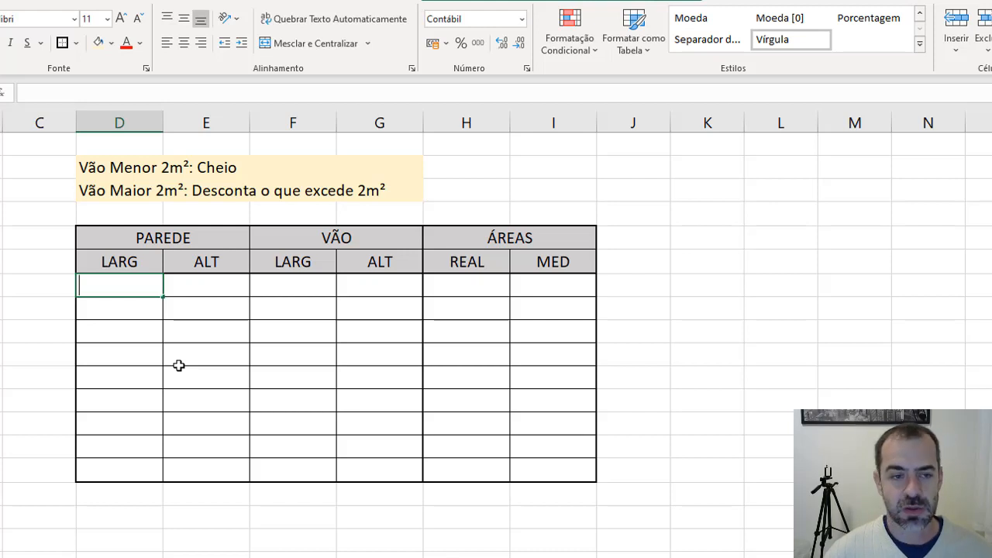
{"action": "type", "text": "2,5"}
{"action": "key", "text": "Tab"}
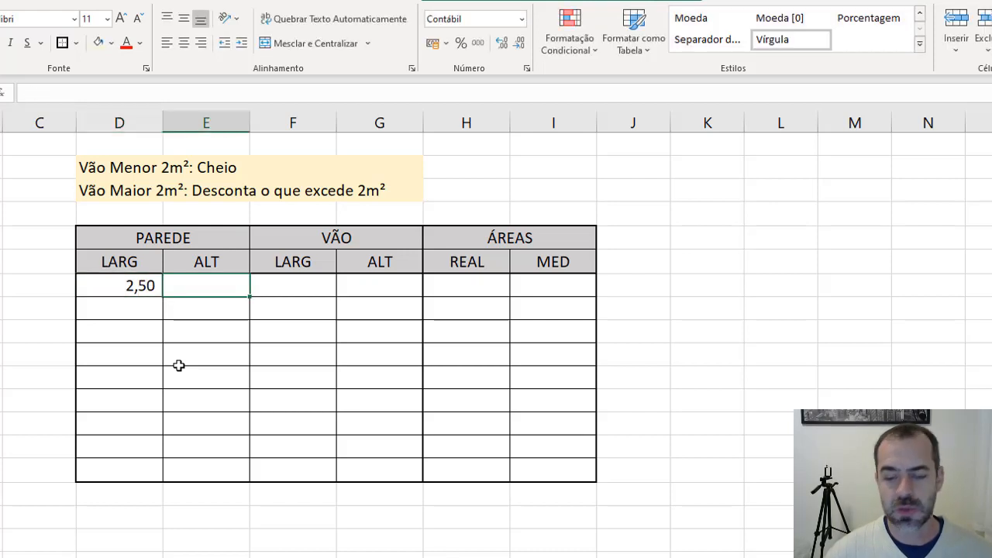
{"action": "type", "text": "2,8"}
{"action": "key", "text": "Return"}
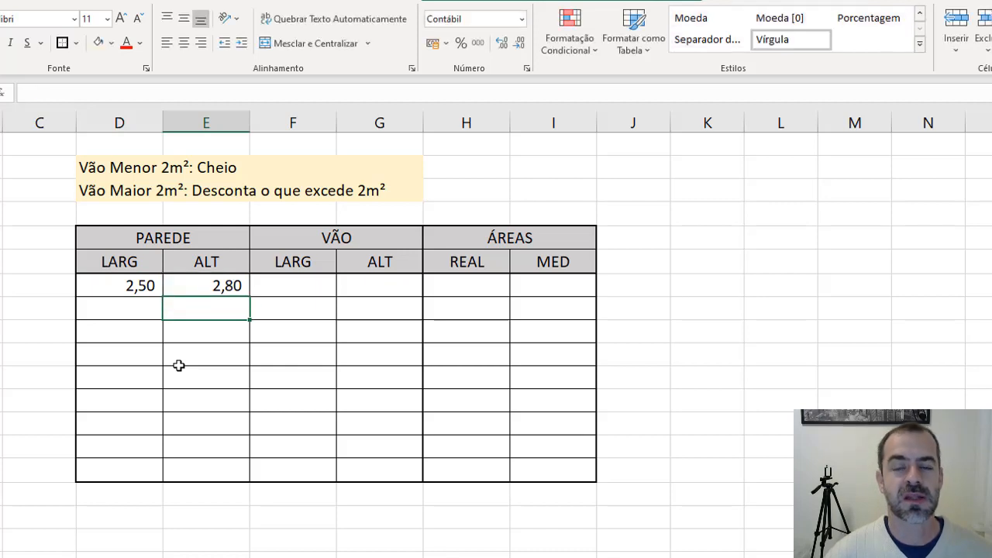
- Enter the first opening's dimensions under VÃO in row 10: LARG 1,2 in F10 and ALT 1,2 in G10
{"action": "key", "text": "Up"}
{"action": "key", "text": "Right"}
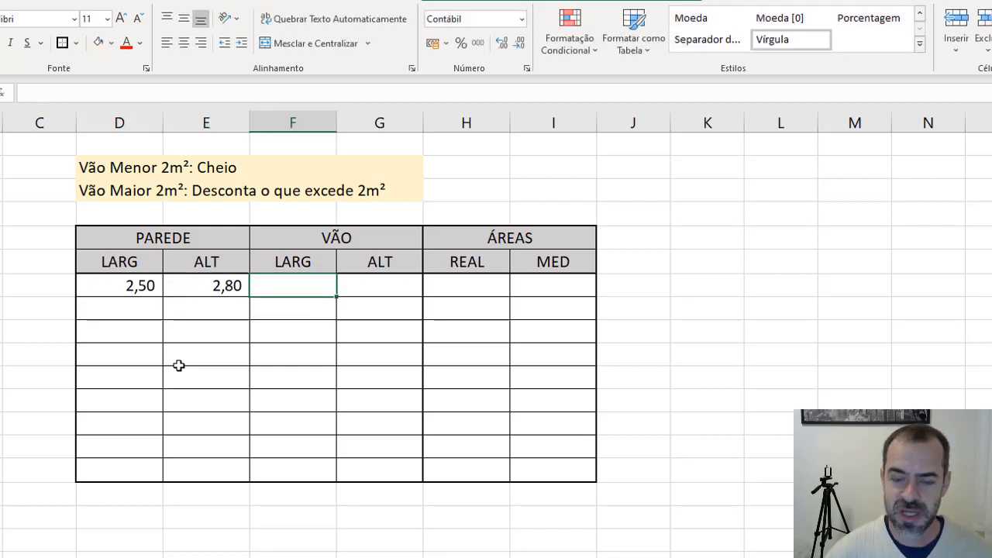
{"action": "type", "text": "1,2"}
{"action": "key", "text": "Right"}
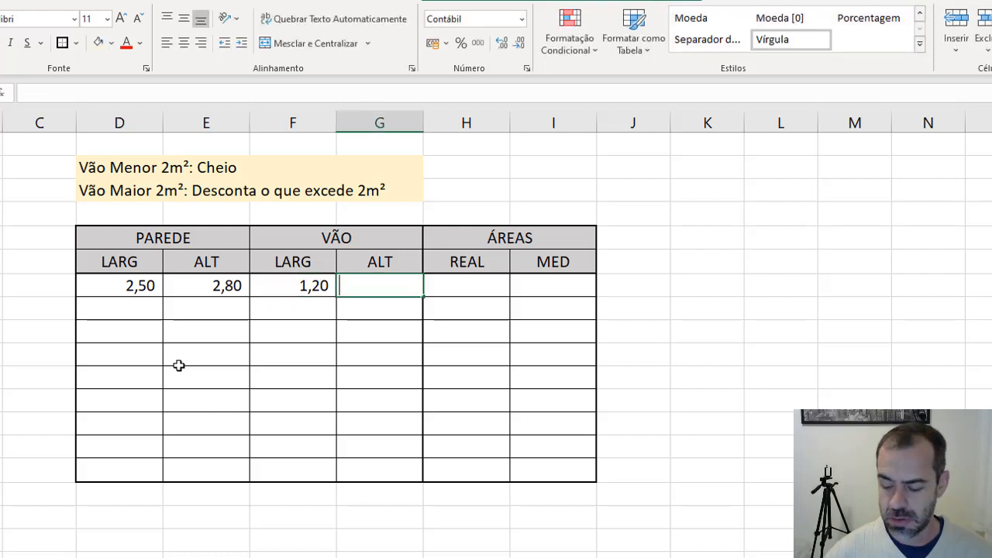
{"action": "type", "text": "1,2"}
{"action": "key", "text": "Right"}
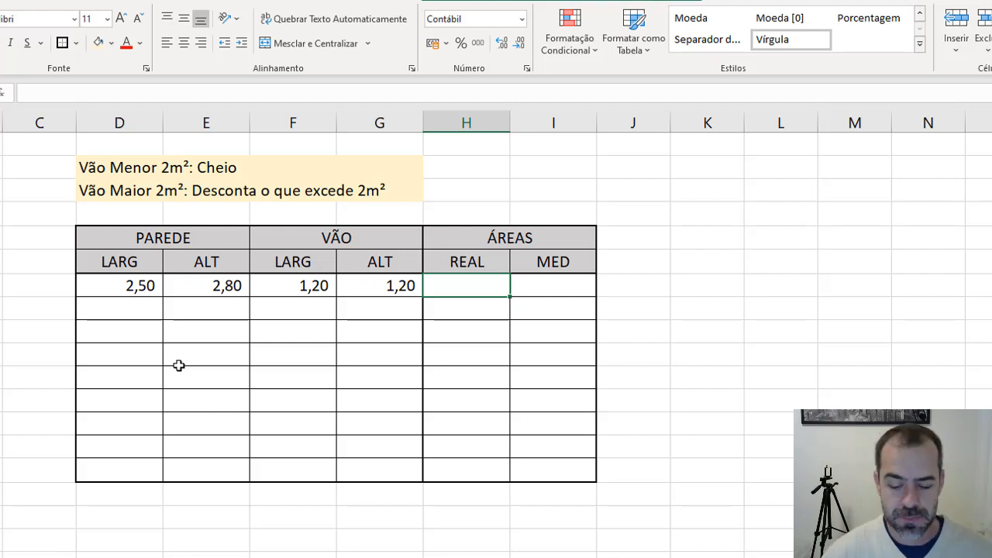
- Enter the REAL area formula =(D10*E10)-(F10*G10) in H10 to subtract the opening from the wall
{"action": "type", "text": "="}
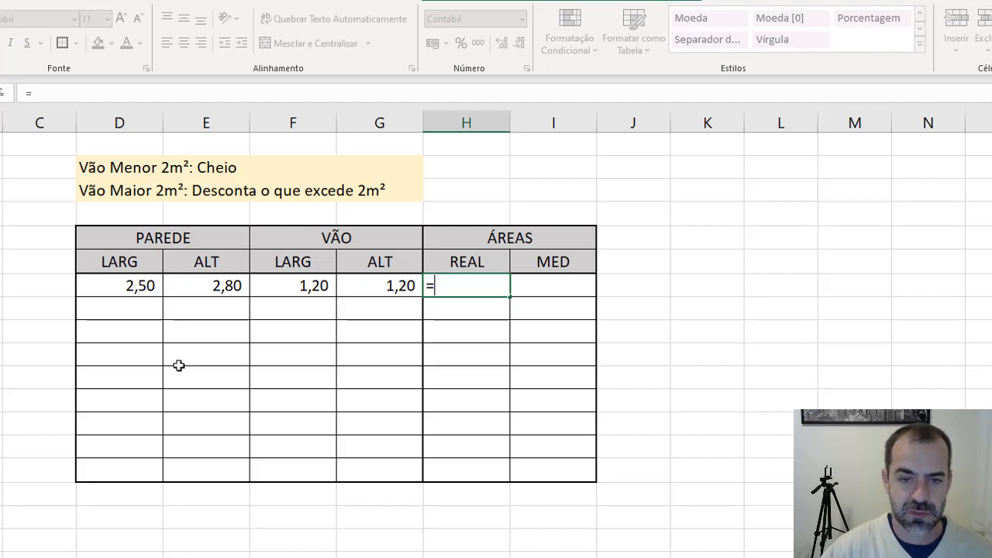
{"action": "type", "text": "("}
{"action": "left_click", "coordinate": [129, 285]}
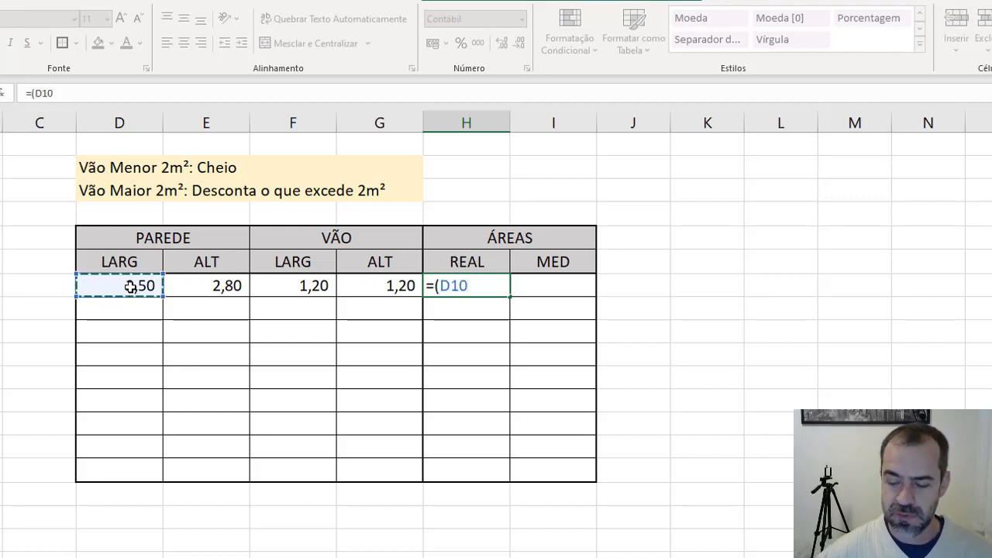
{"action": "type", "text": "*"}
{"action": "left_click", "coordinate": [240, 286]}
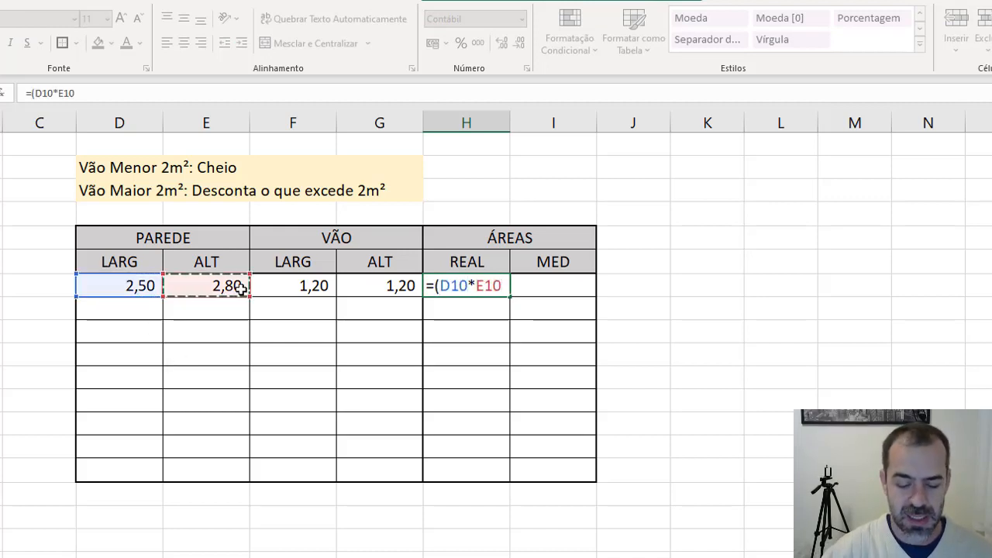
{"action": "type", "text": ")-("}
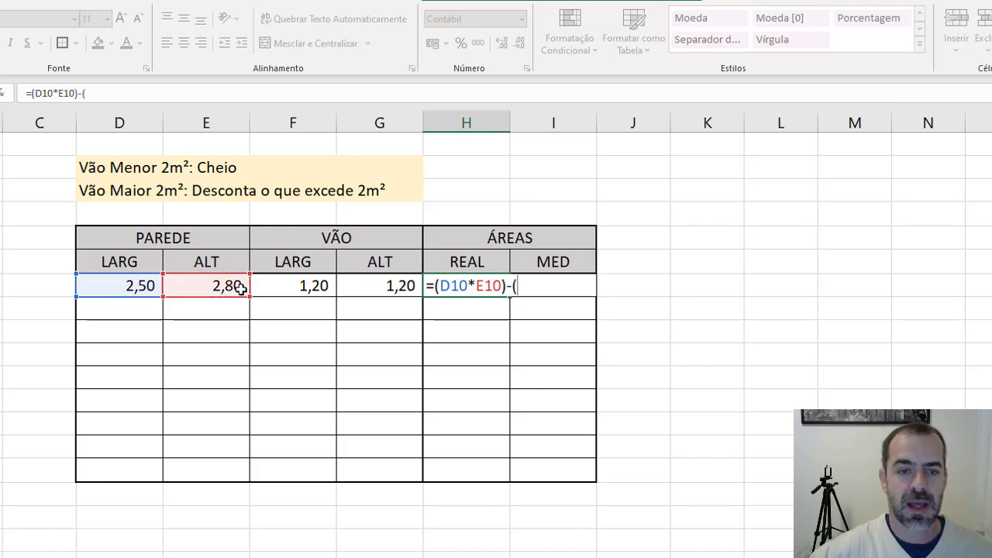
{"action": "left_click", "coordinate": [288, 286]}
{"action": "type", "text": "*"}
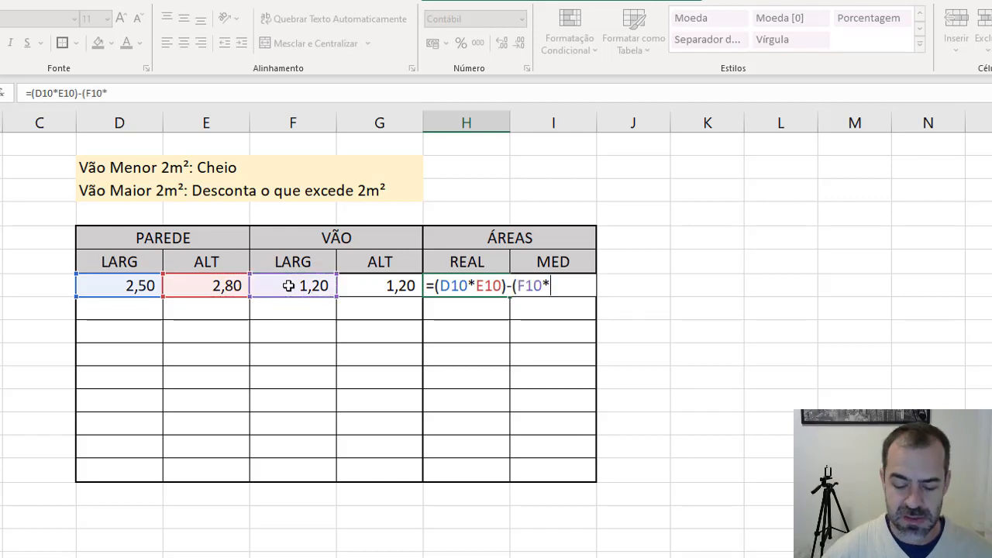
{"action": "left_click", "coordinate": [361, 286]}
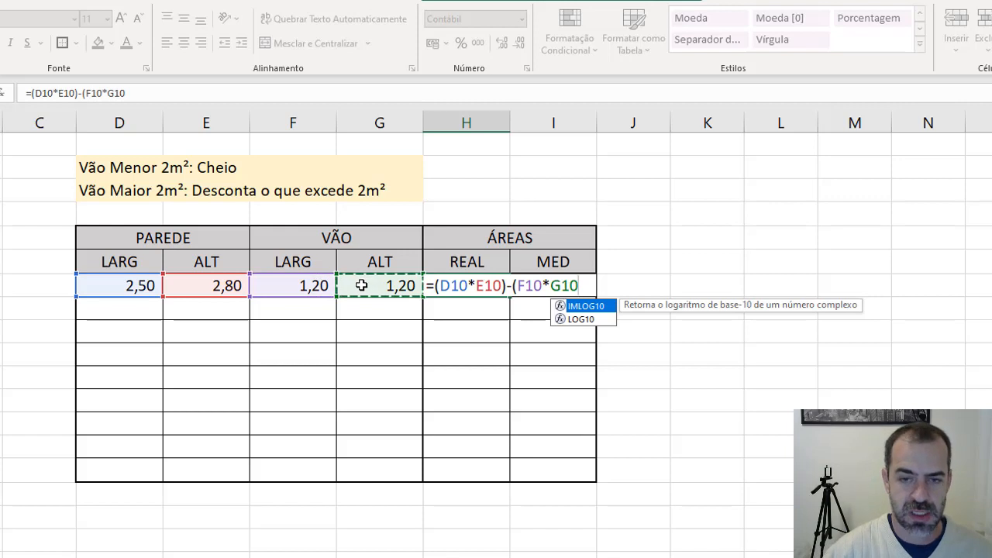
{"action": "key", "text": "Return"}
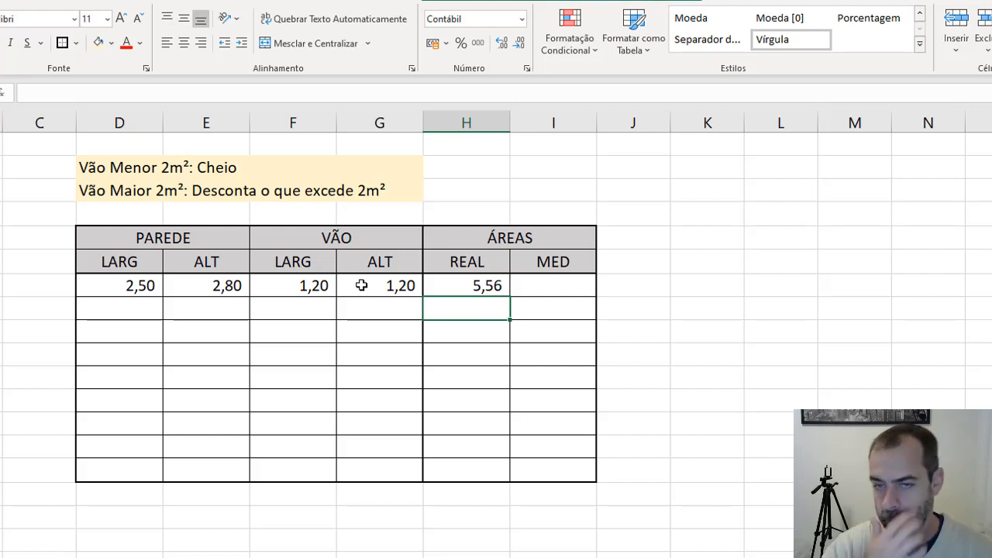
- Add the label "Área do Vão" in cell K8, outside the wall-area table
{"action": "left_click", "coordinate": [713, 244]}
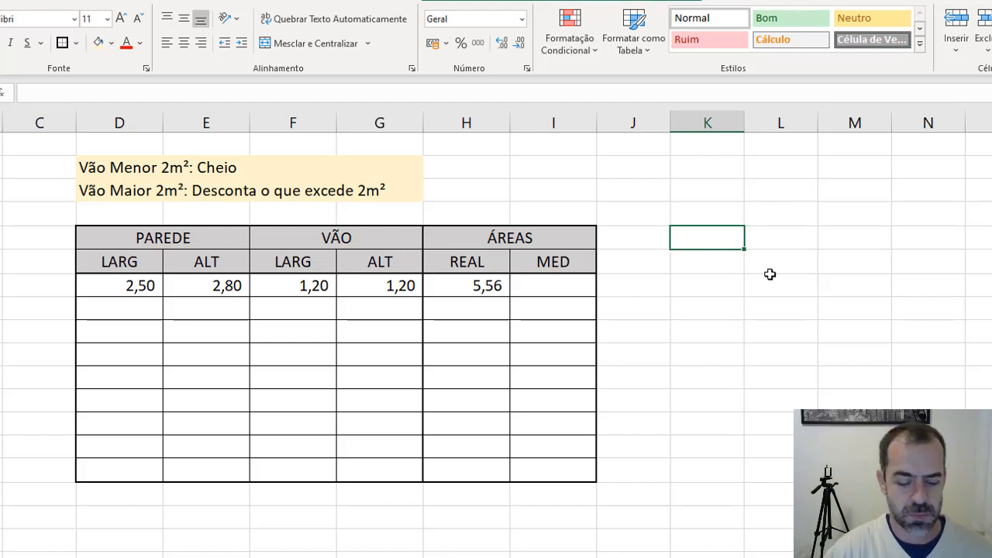
{"action": "type", "text": "Area "}
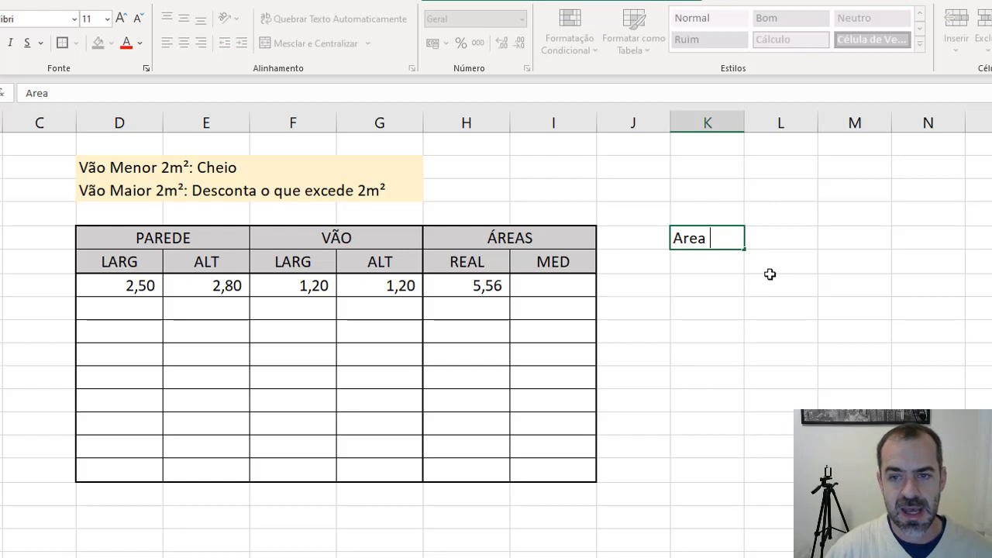
{"action": "type", "text": "do Vão"}
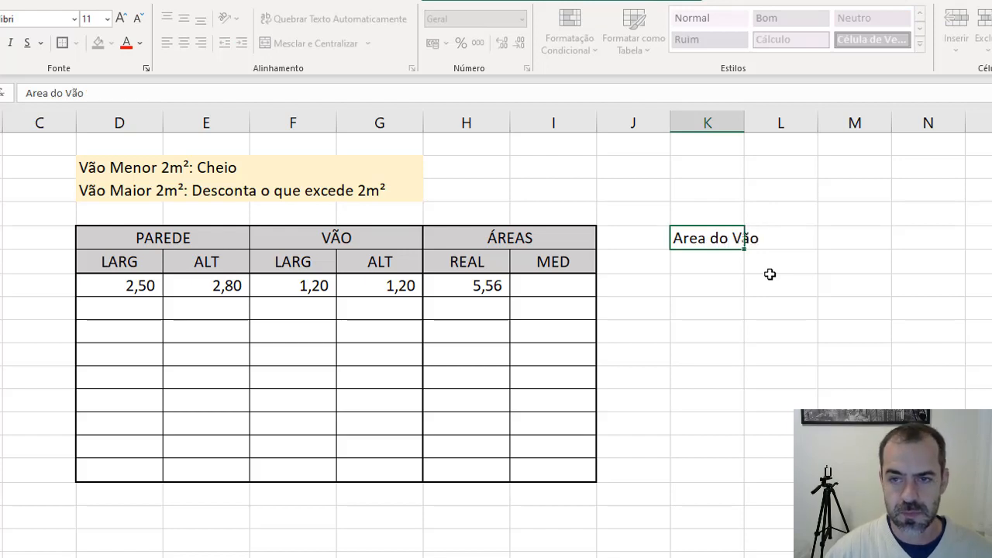
{"action": "key", "text": "Return"}
{"action": "left_click", "coordinate": [696, 245]}
{"action": "double_click", "coordinate": [681, 238]}
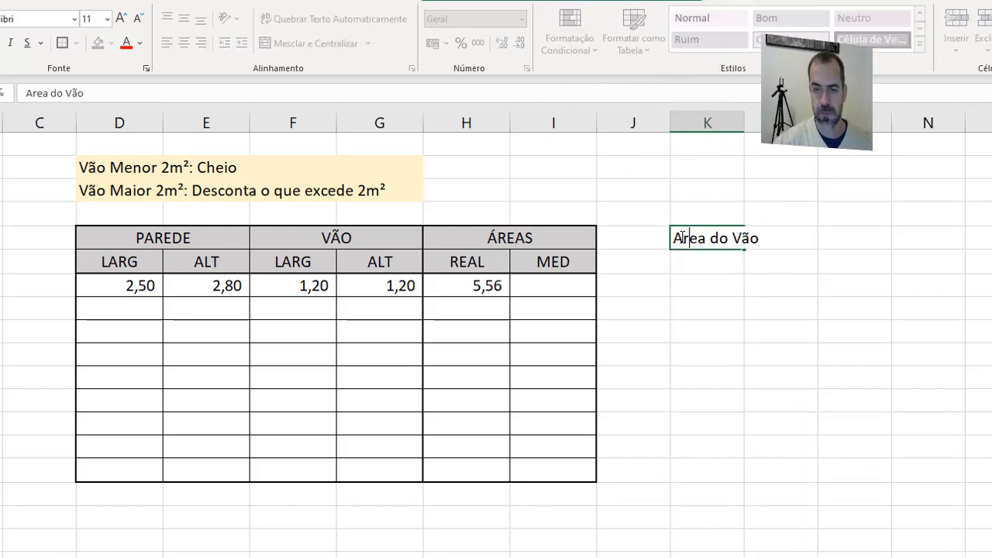
{"action": "key", "text": "BackSpace"}
{"action": "type", "text": "Á"}
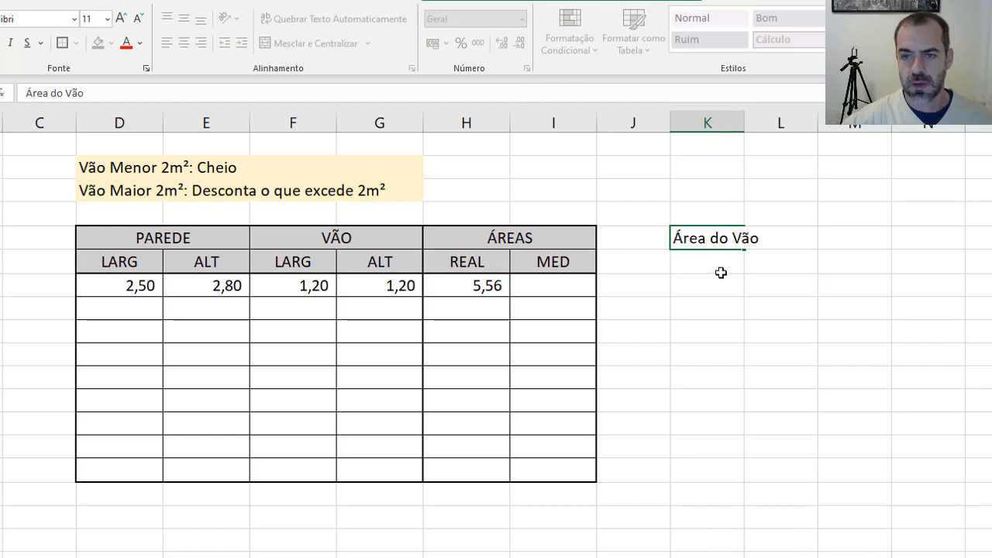
{"action": "key", "text": "Return"}
- Widen column K to fit the "Área do Vão" label and move the label down to K9
{"action": "left_click_drag", "start_coordinate": [744, 126], "coordinate": [771, 126]}
{"action": "left_click", "coordinate": [724, 238]}
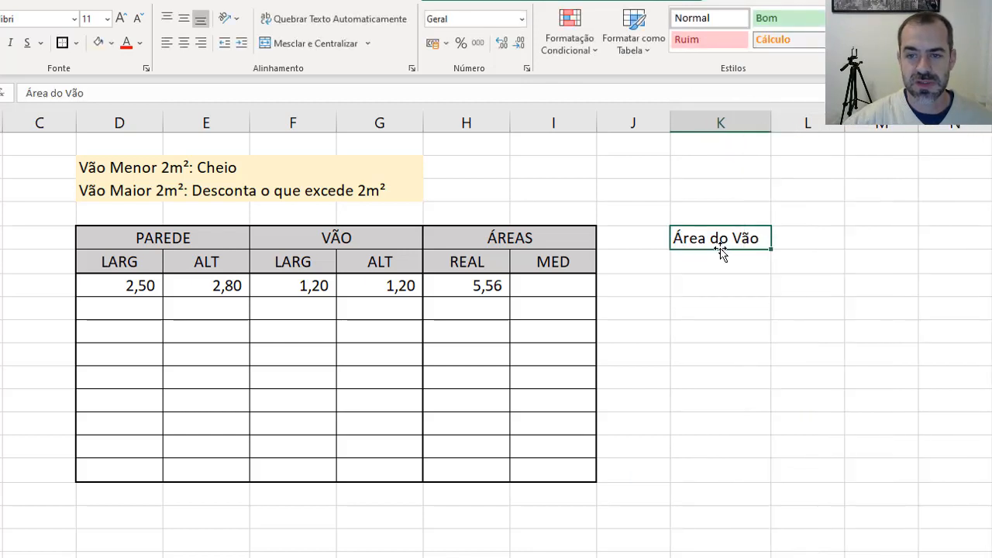
{"action": "left_click_drag", "start_coordinate": [722, 250], "coordinate": [714, 289]}
- Enter the formula =F10*G10 in K10 to calculate the first opening's area
{"action": "left_click", "coordinate": [714, 289]}
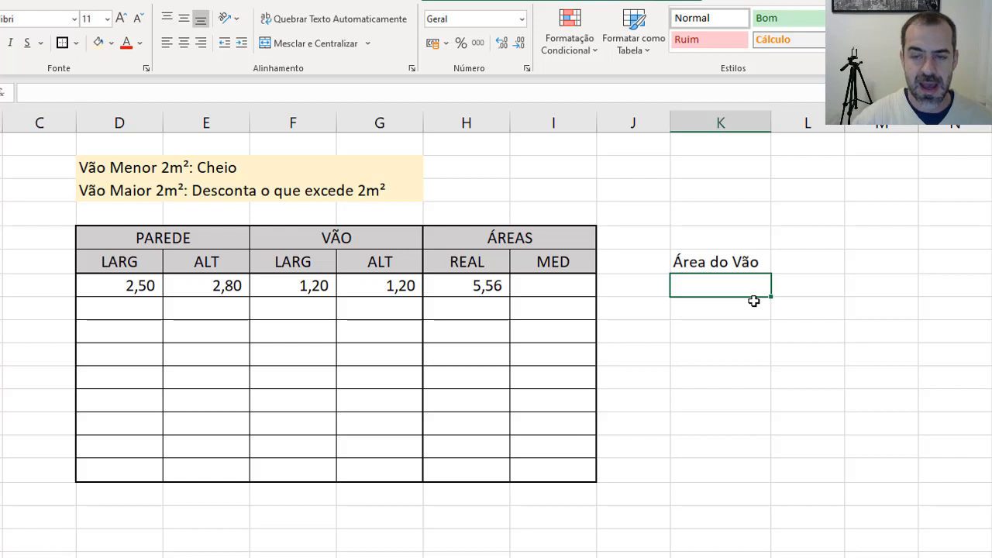
{"action": "type", "text": "="}
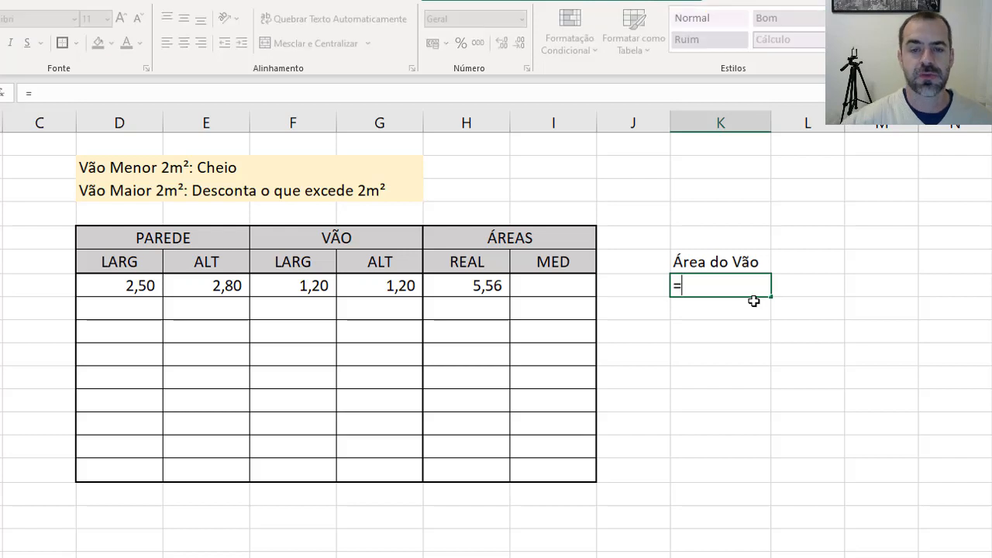
{"action": "left_click", "coordinate": [310, 290]}
{"action": "type", "text": "*"}
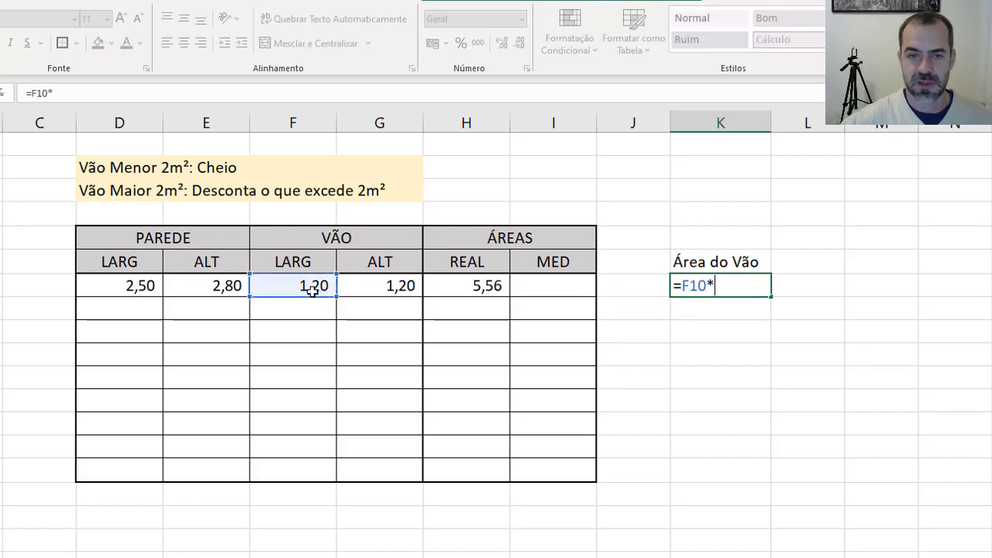
{"action": "left_click", "coordinate": [403, 289]}
{"action": "key", "text": "Return"}
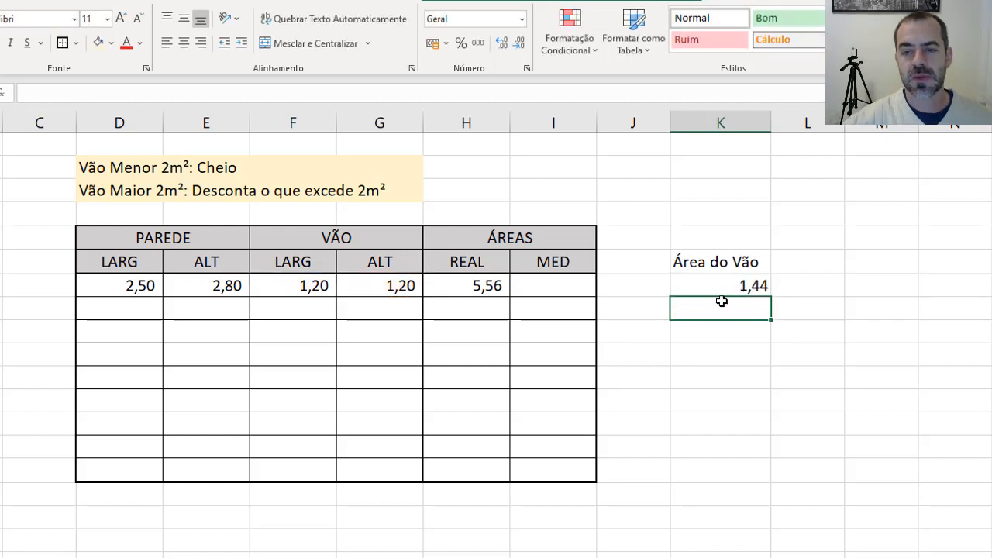
- Apply the comma (Vírgula) number style to the opening-area cells K10:K18
{"action": "left_click_drag", "start_coordinate": [722, 287], "coordinate": [722, 476]}
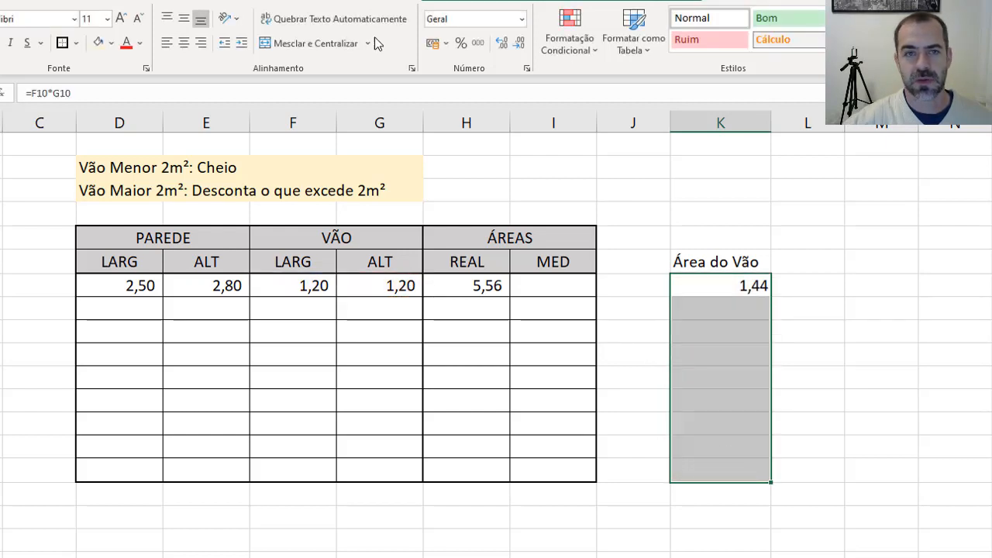
{"action": "left_click", "coordinate": [13, 2]}
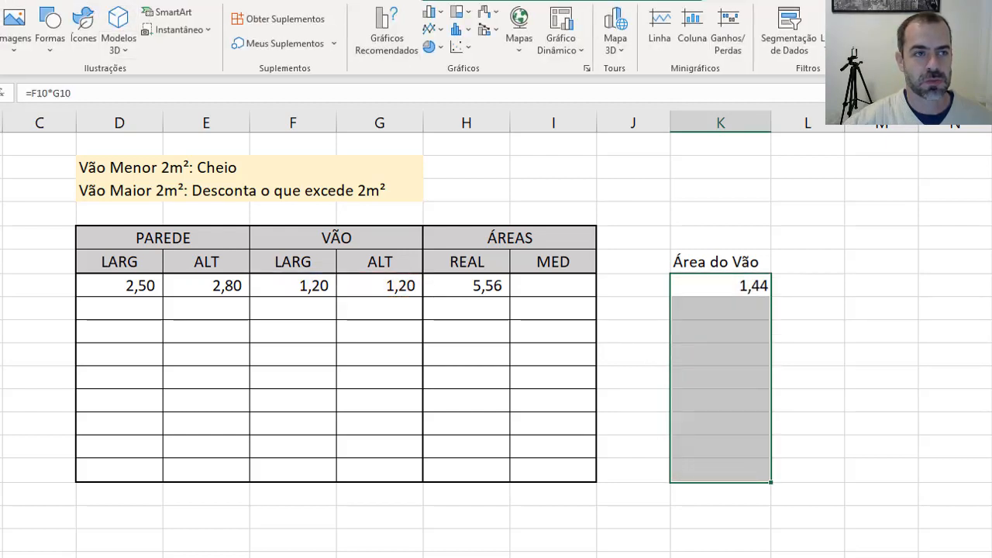
{"action": "left_click", "coordinate": [3, 2]}
{"action": "left_click", "coordinate": [478, 45]}
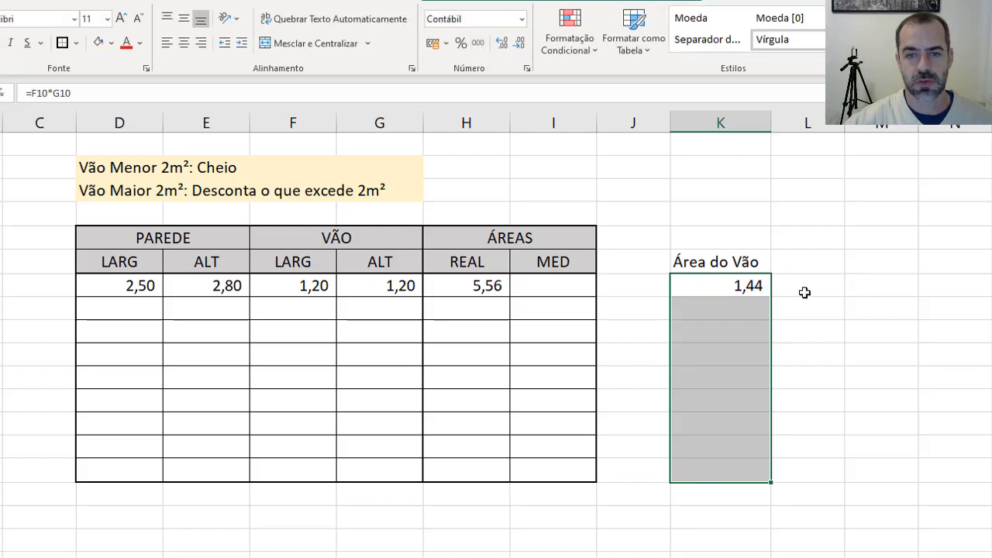
{"action": "left_click_drag", "start_coordinate": [131, 292], "coordinate": [572, 470]}
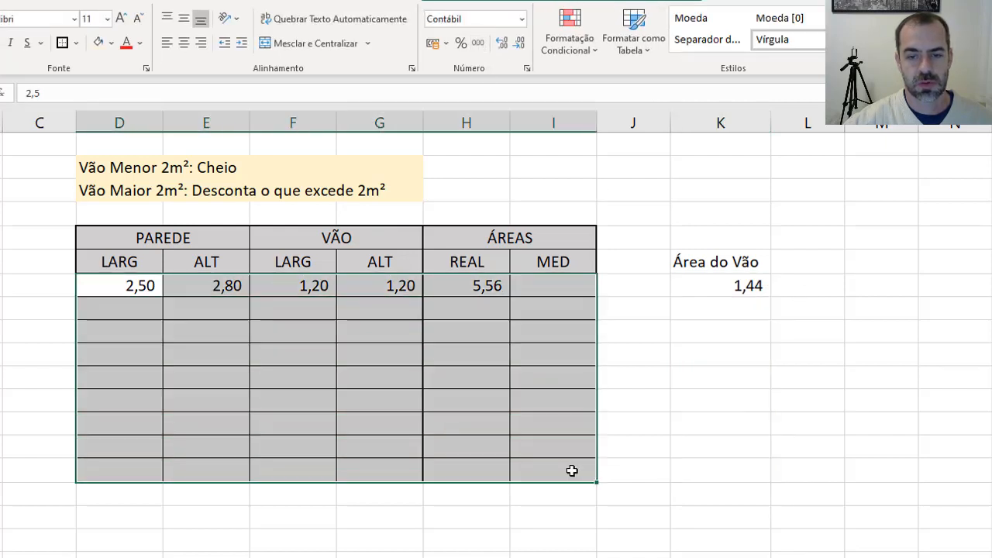
{"action": "left_click", "coordinate": [815, 340]}
{"action": "left_click", "coordinate": [731, 291]}
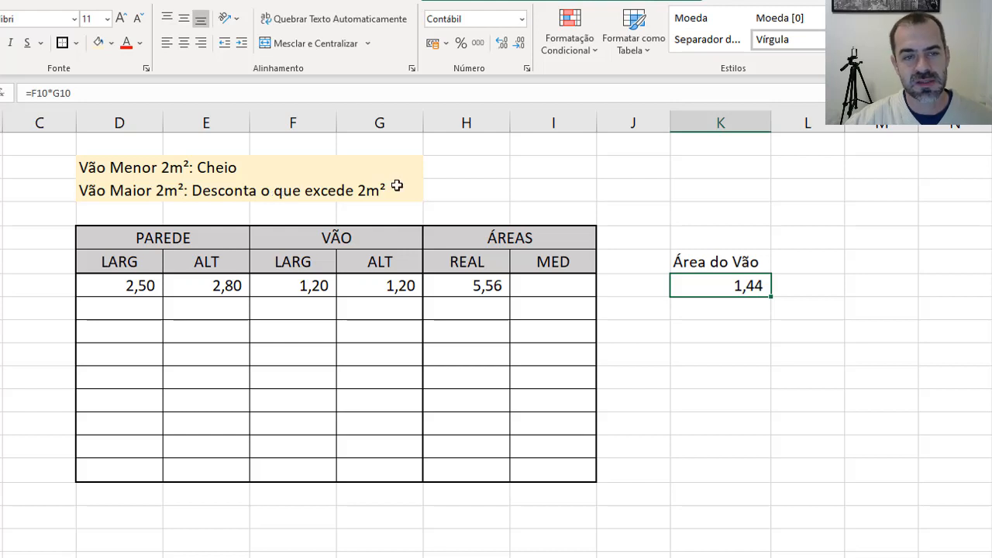
- Widen column I slightly and begin the MED formula in I10 with the wall area, =(D10*E10)
{"action": "left_click", "coordinate": [542, 283]}
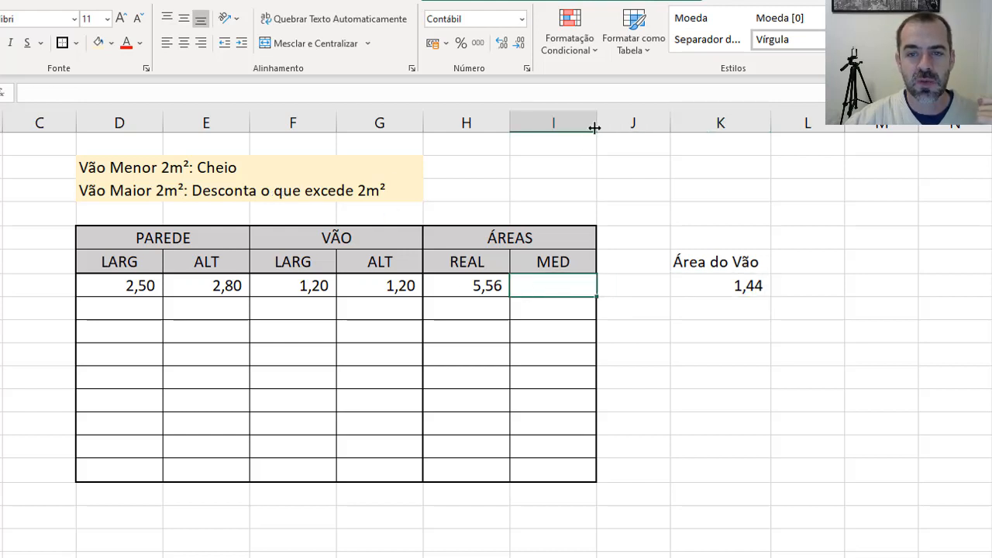
{"action": "left_click_drag", "start_coordinate": [594, 128], "coordinate": [602, 128]}
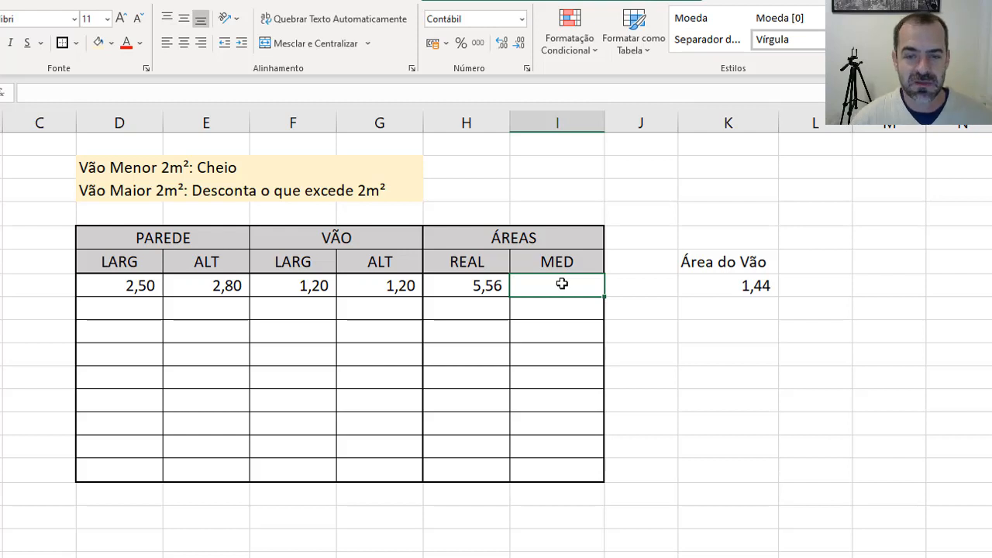
{"action": "type", "text": "="}
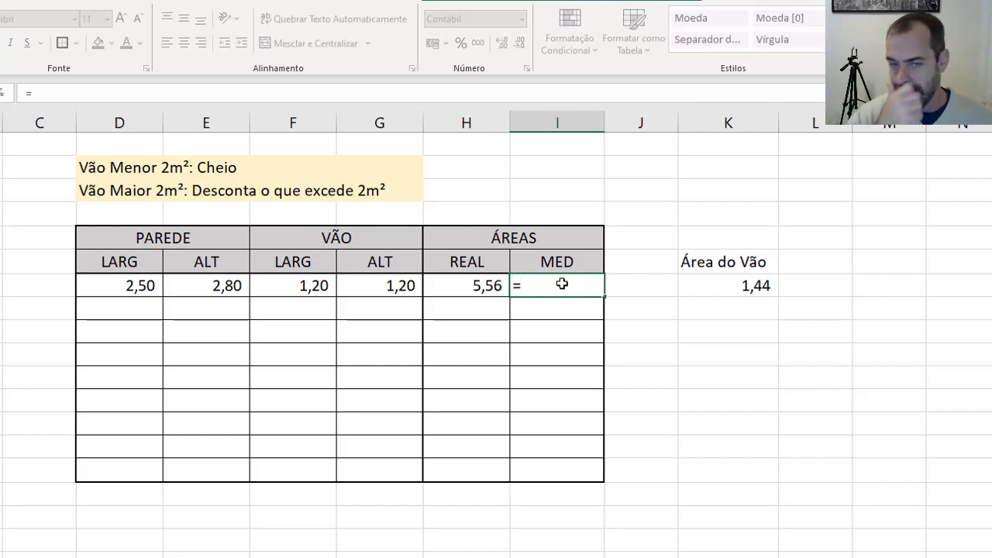
{"action": "type", "text": "("}
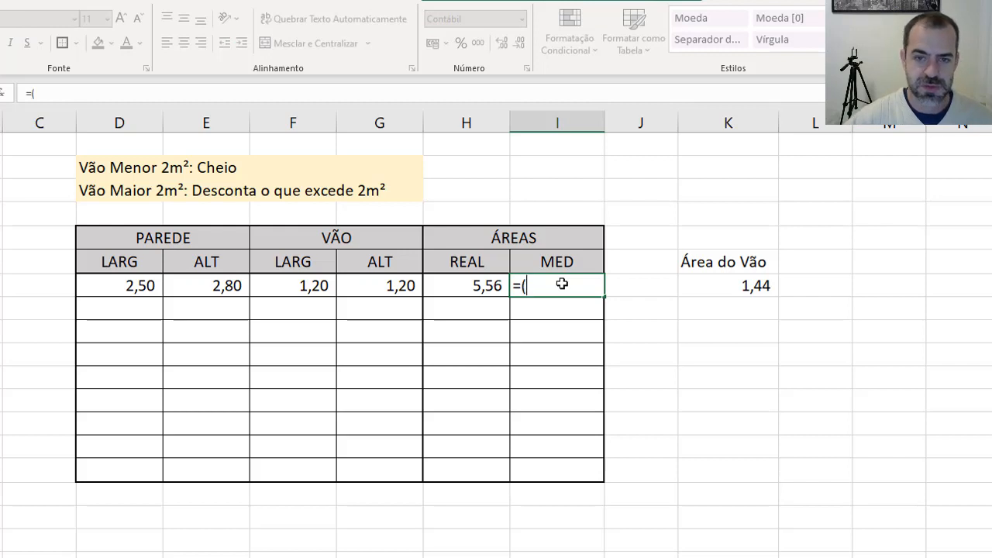
{"action": "left_click", "coordinate": [134, 287]}
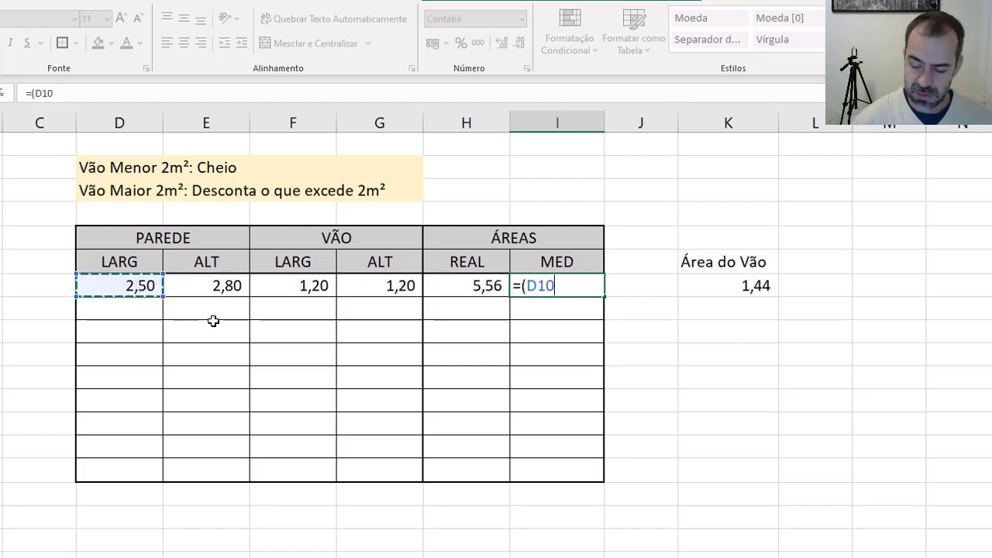
{"action": "type", "text": "*"}
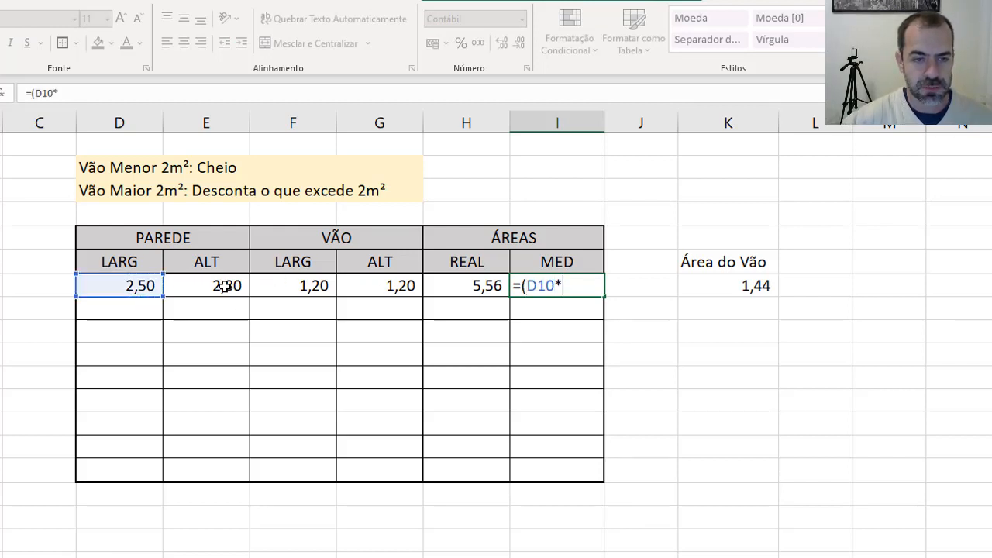
{"action": "left_click", "coordinate": [221, 287]}
{"action": "type", "text": ")"}
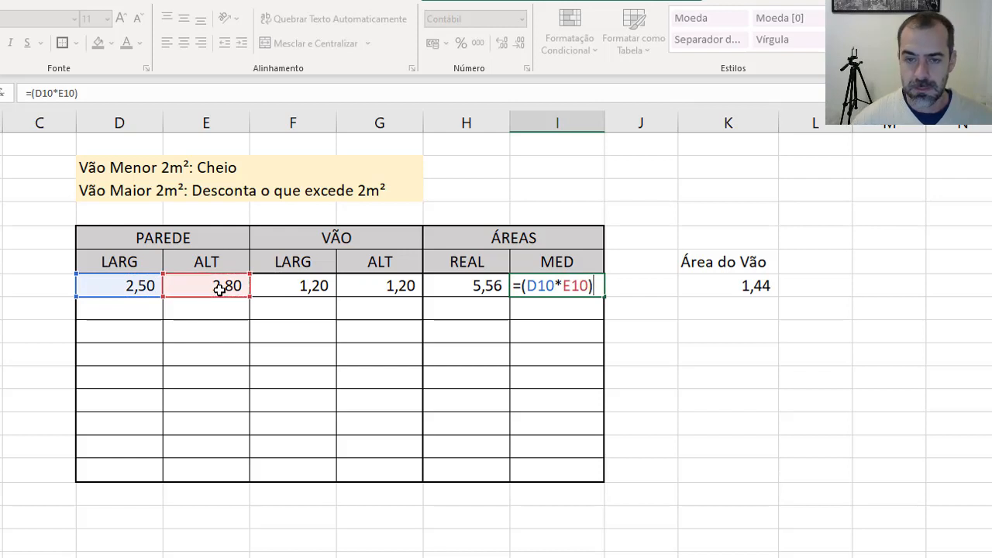
- Subtract an SE function in the I10 formula, with the logical test (F10*G10)<=2
{"action": "type", "text": "-"}
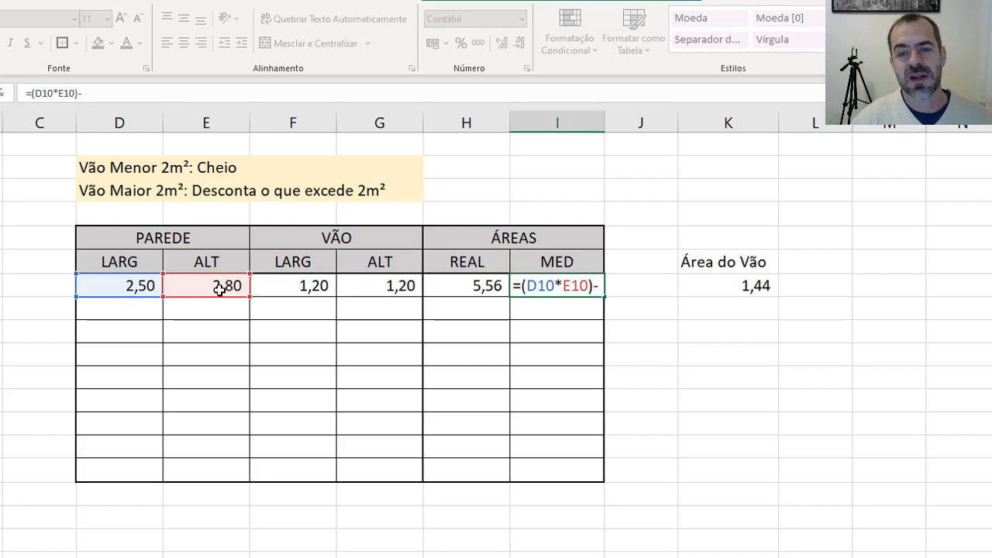
{"action": "type", "text": "se"}
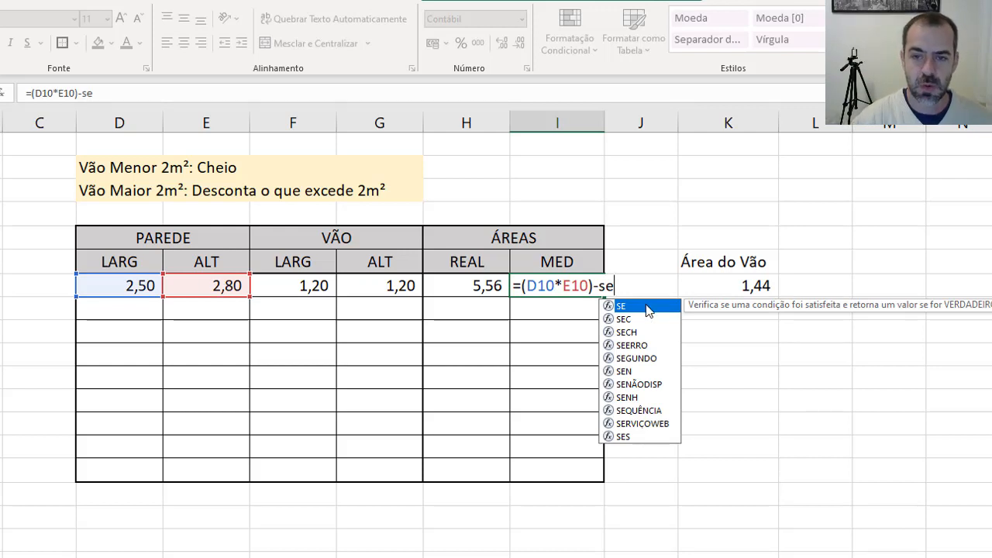
{"action": "type", "text": "("}
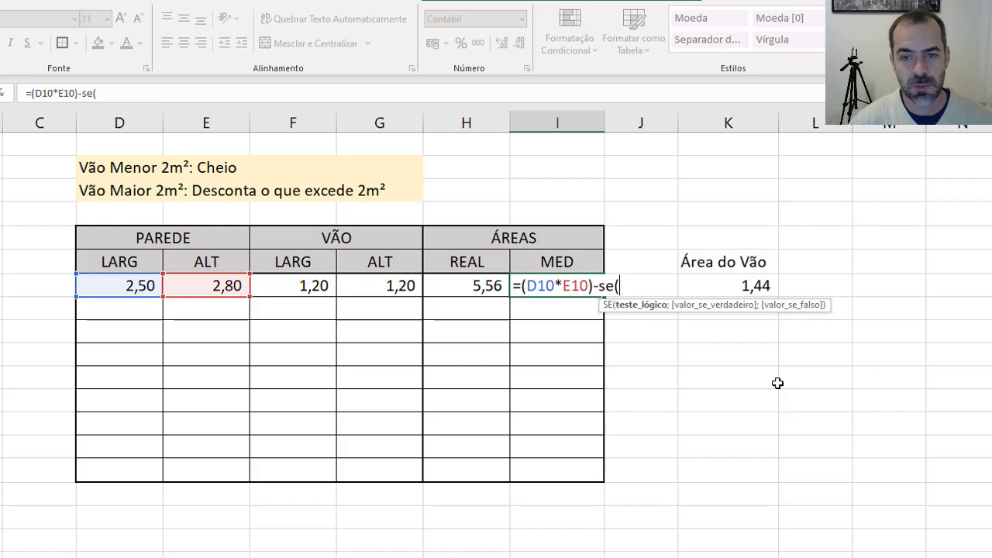
{"action": "type", "text": "("}
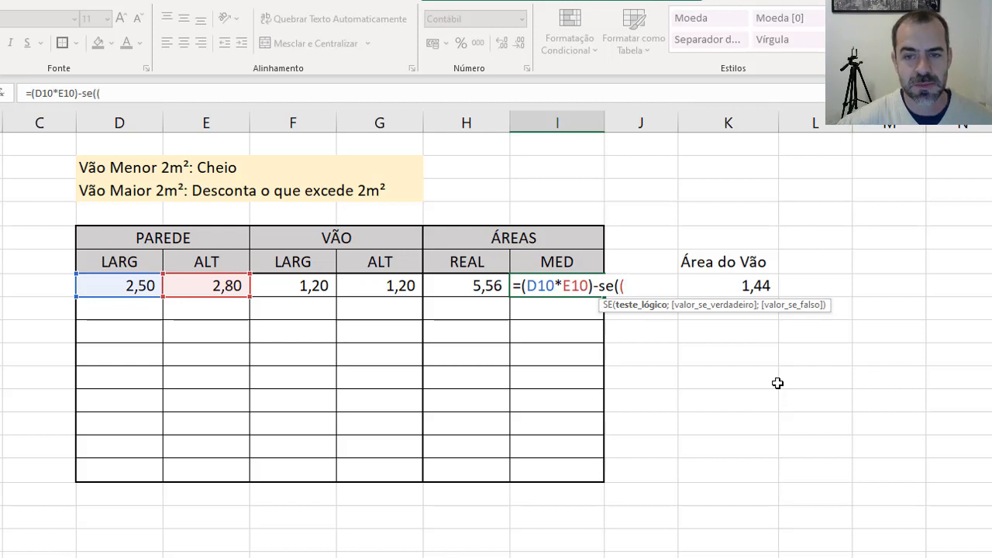
{"action": "left_click", "coordinate": [293, 287]}
{"action": "type", "text": "*"}
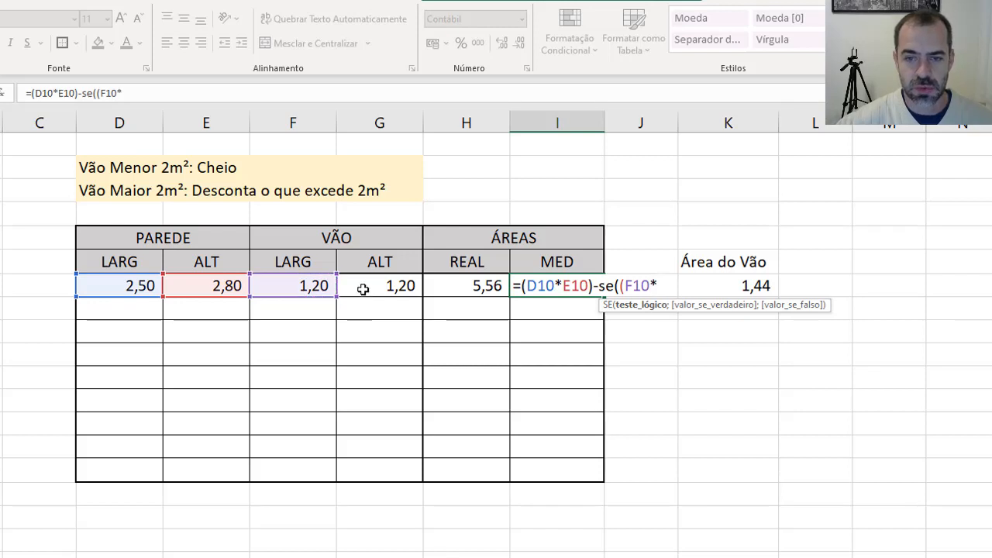
{"action": "left_click", "coordinate": [362, 288]}
{"action": "type", "text": ")"}
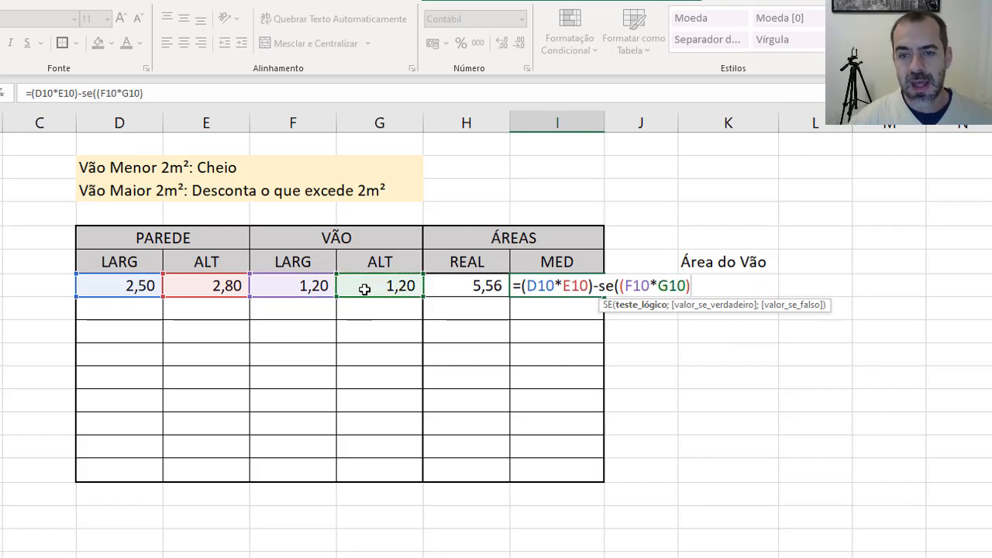
{"action": "type", "text": "<"}
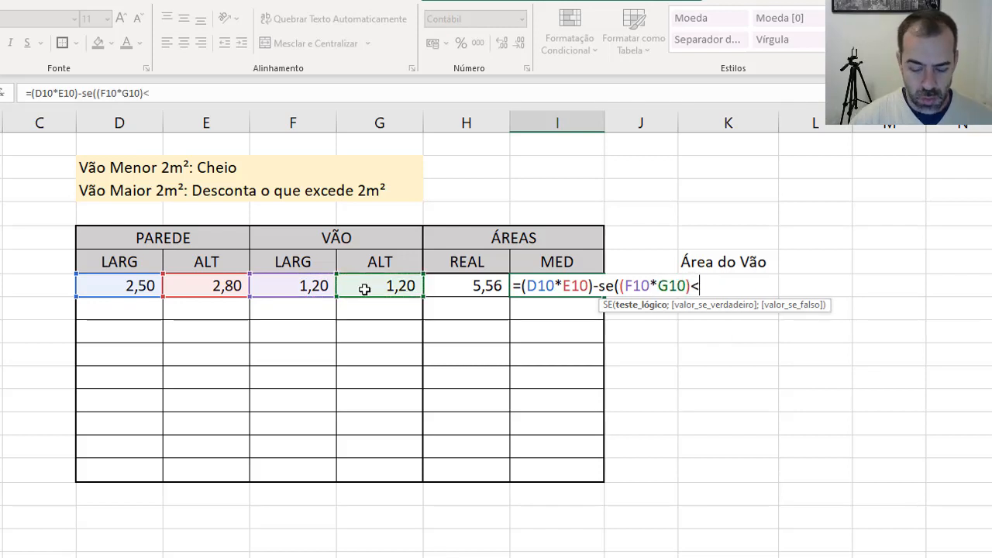
{"action": "type", "text": "=2"}
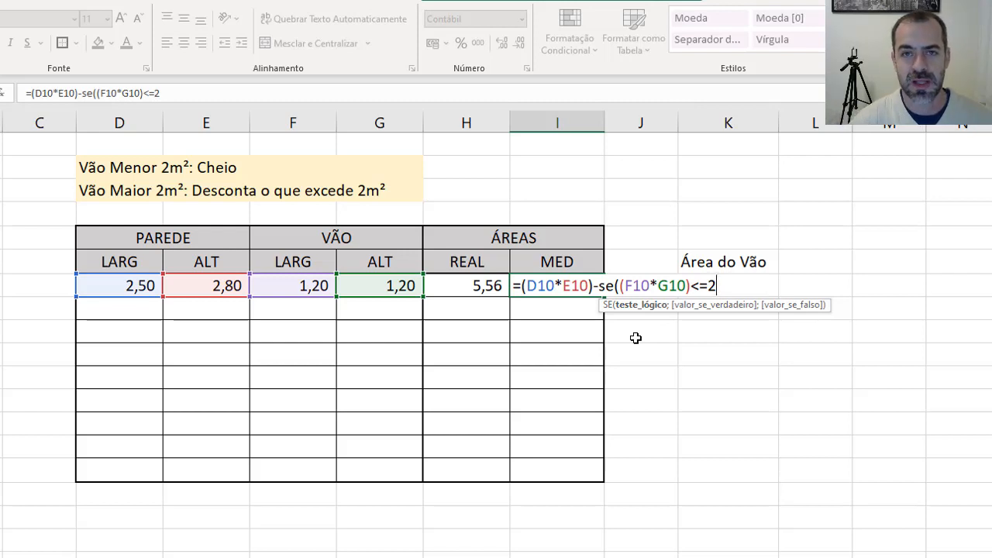
- Complete the SE function in I10 with 0 if true and (F10*G10)-2 if false, and enter the formula
{"action": "type", "text": ";"}
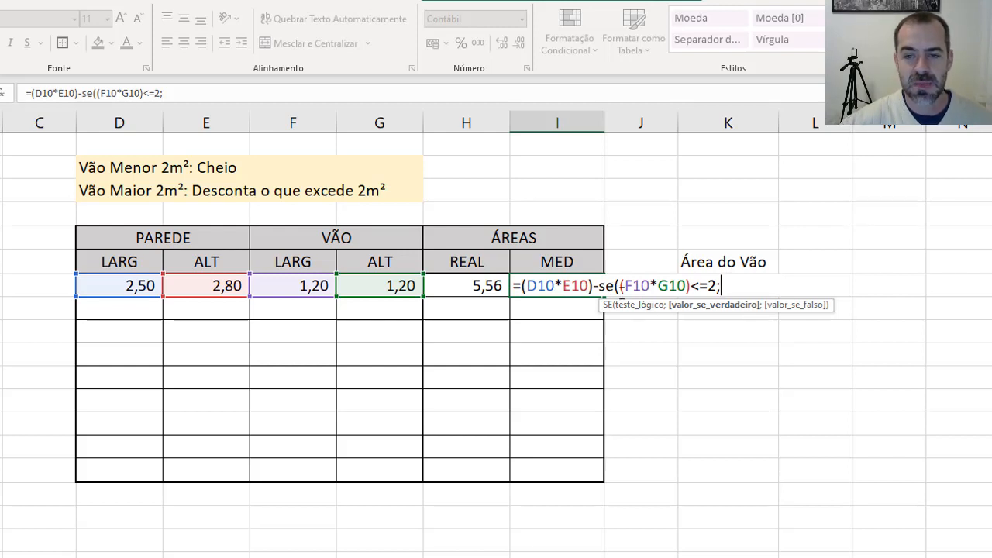
{"action": "type", "text": "0"}
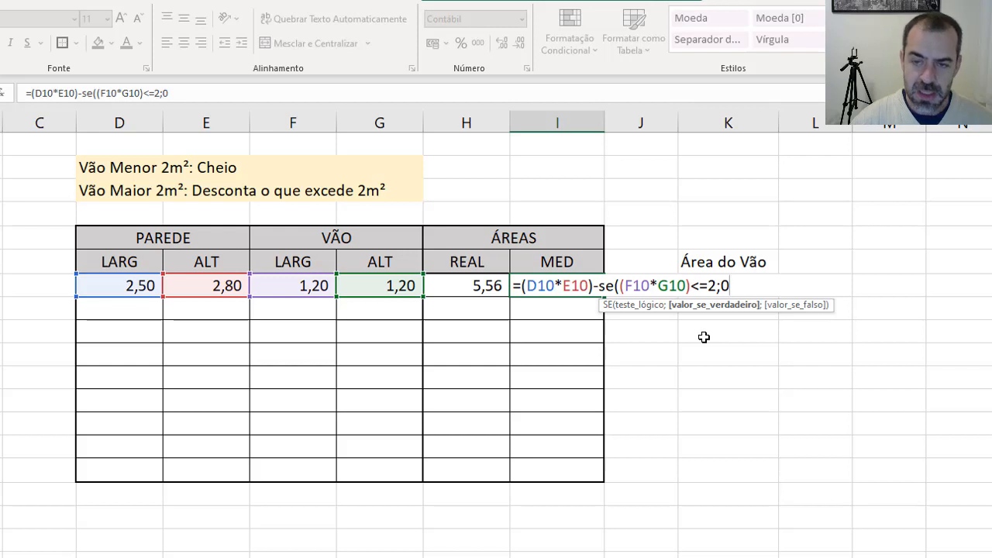
{"action": "type", "text": ";"}
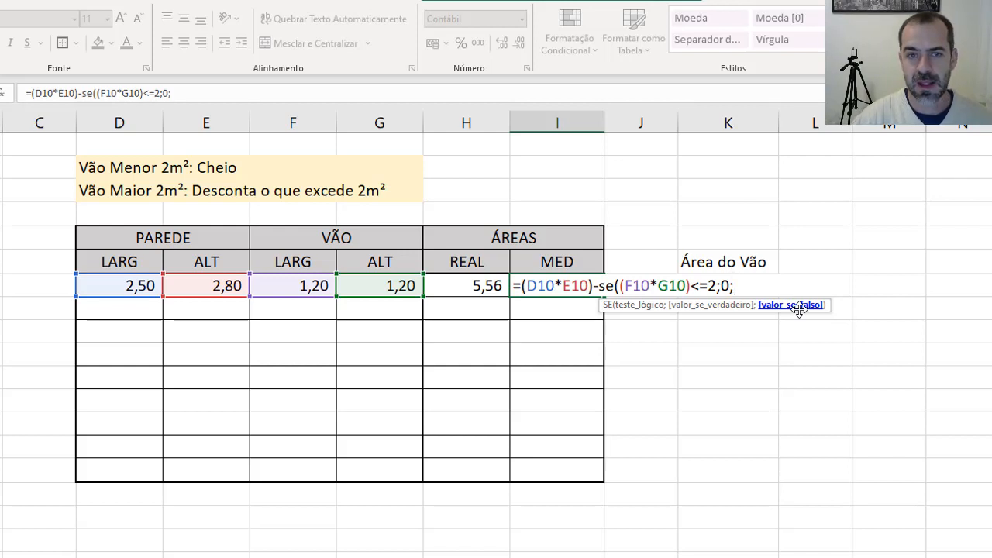
{"action": "type", "text": "("}
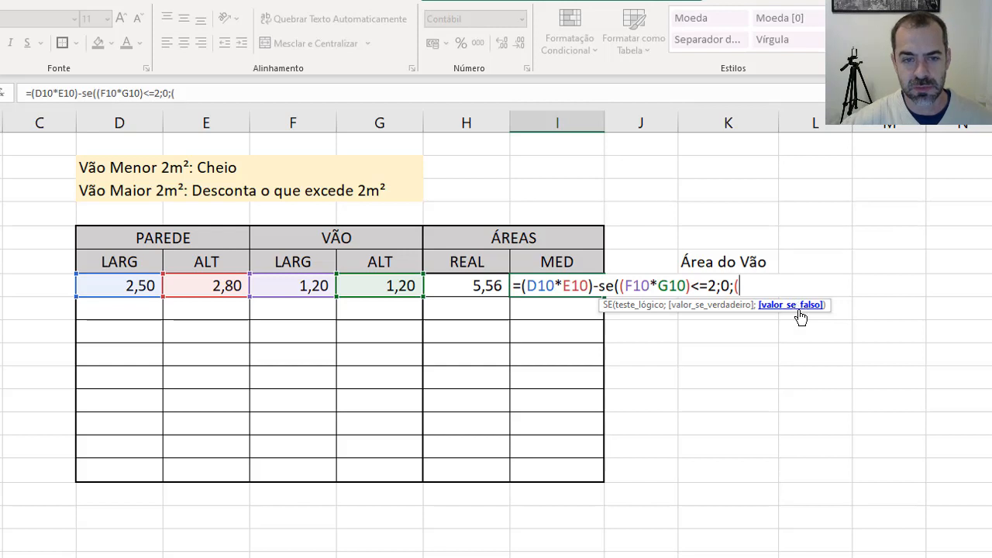
{"action": "left_click", "coordinate": [316, 287]}
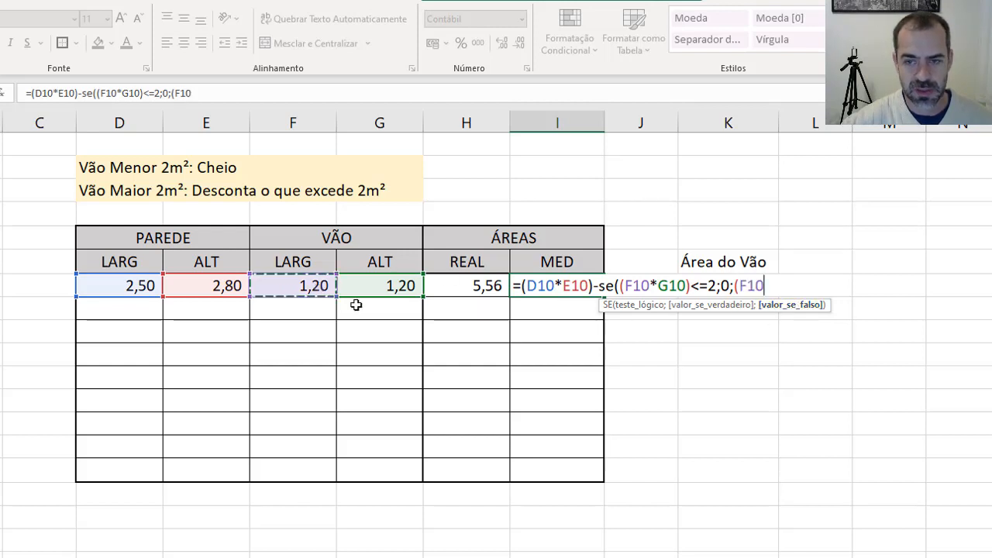
{"action": "type", "text": "*"}
{"action": "left_click", "coordinate": [382, 287]}
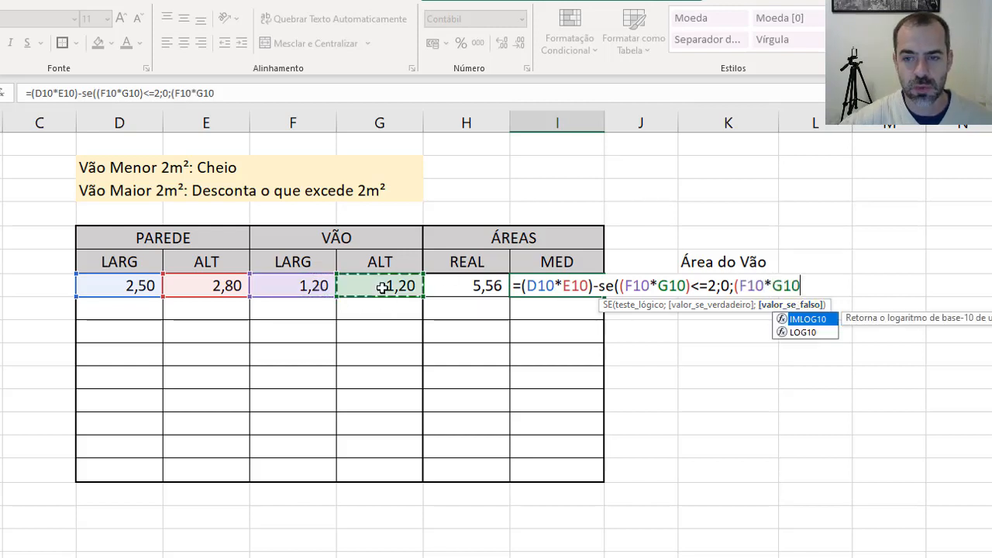
{"action": "type", "text": ")"}
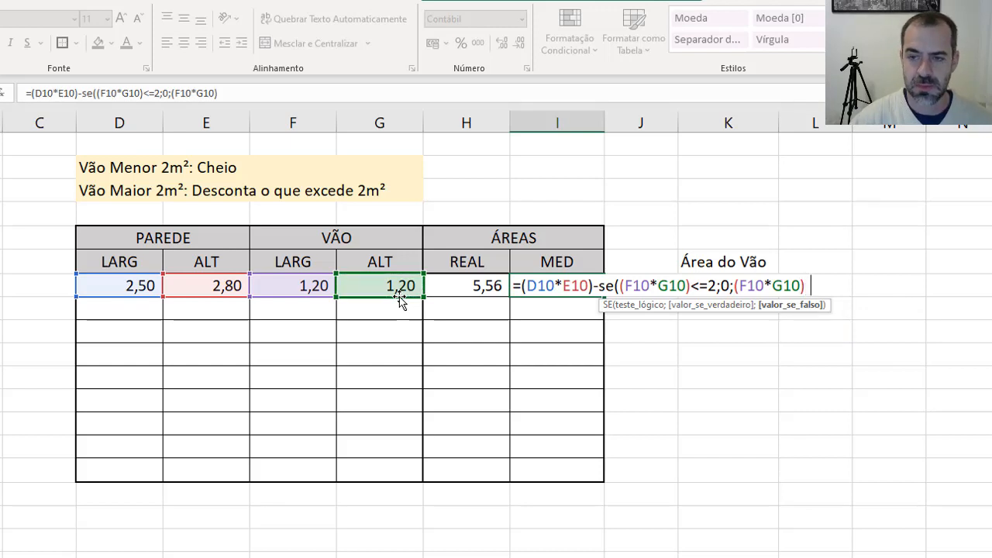
{"action": "type", "text": " -2"}
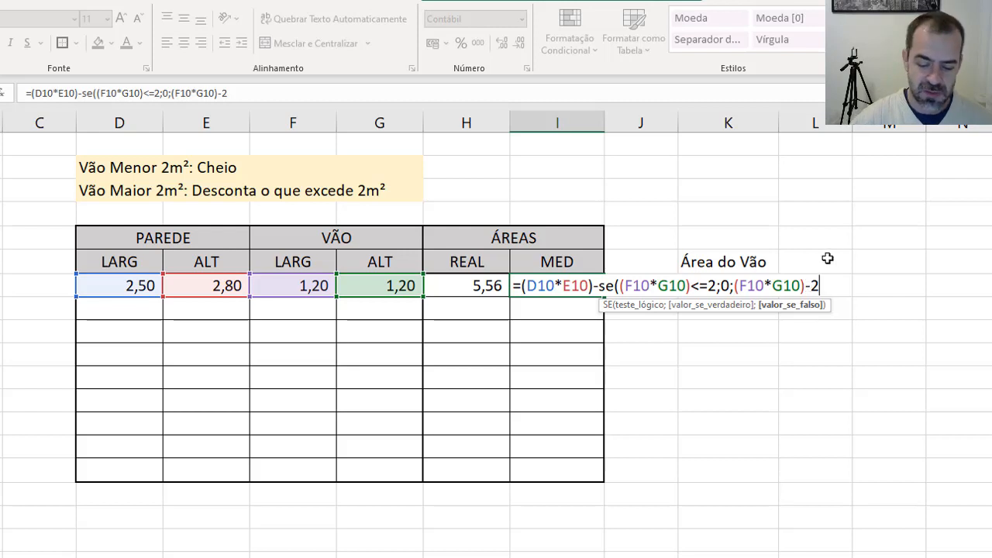
{"action": "type", "text": ")"}
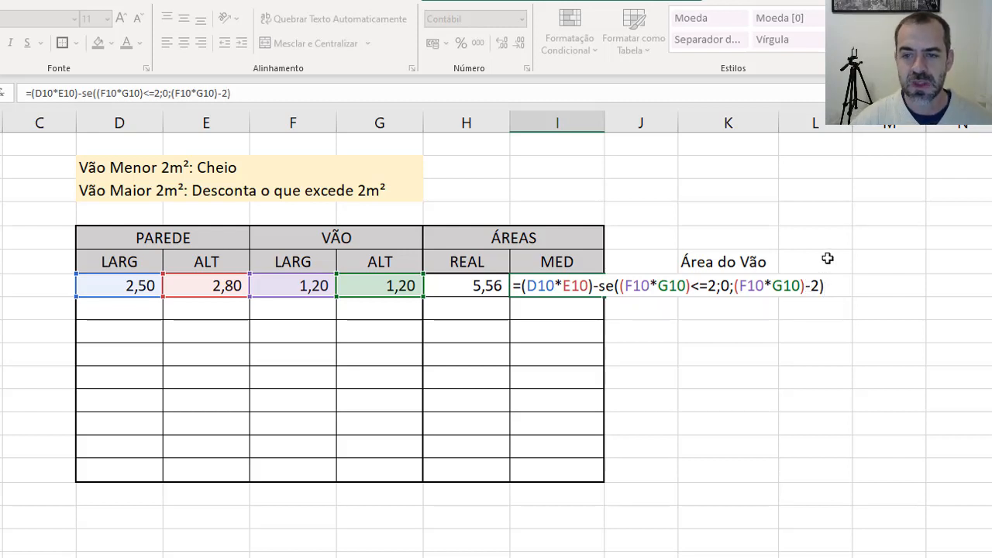
{"action": "key", "text": "Return"}
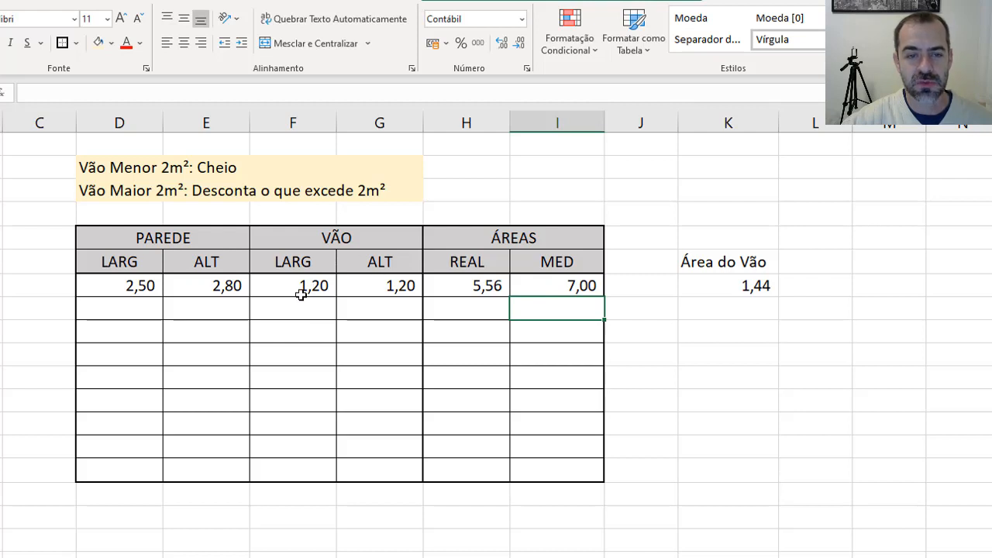
- Check the first measured area with the test calculation =2,5*2,8 in M10 and clear that cell
{"action": "left_click", "coordinate": [726, 285]}
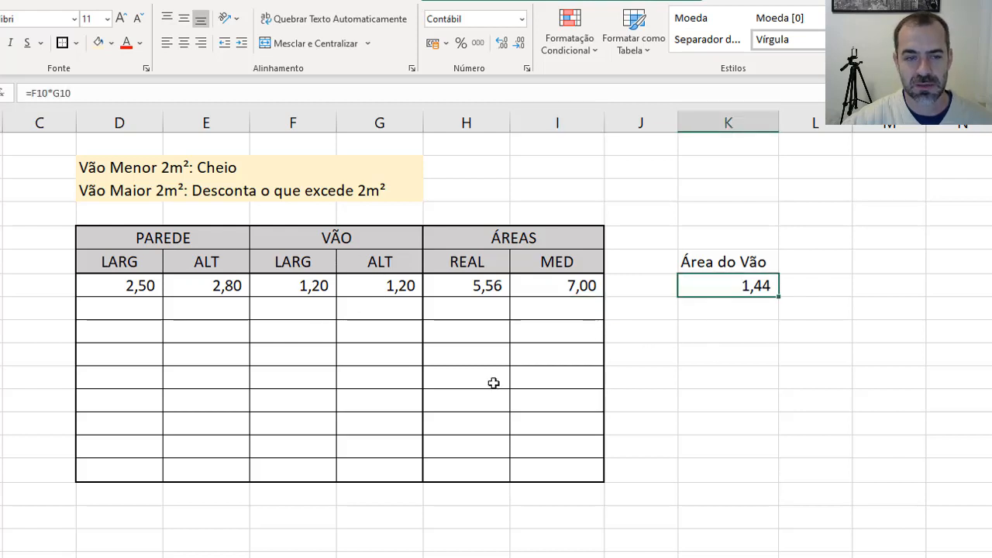
{"action": "left_click", "coordinate": [535, 288]}
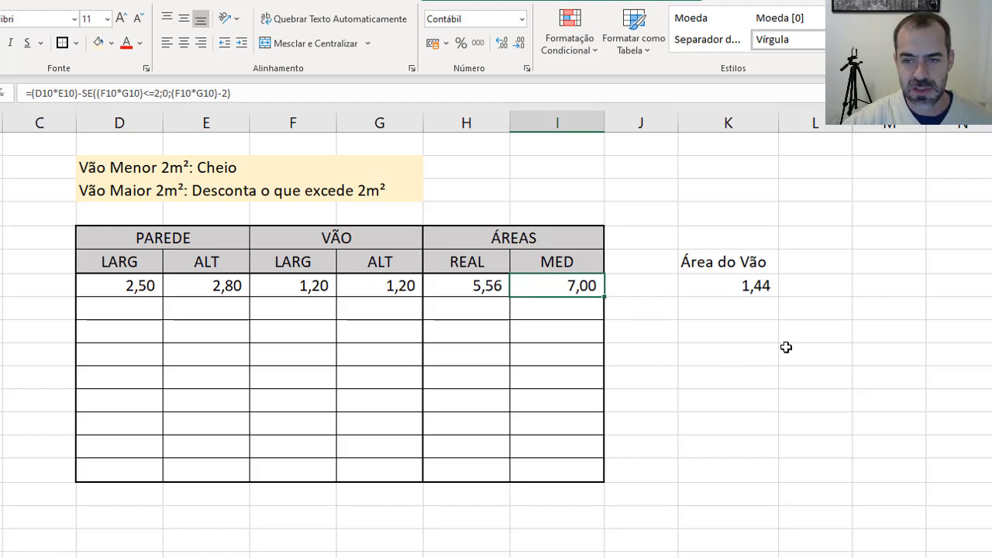
{"action": "left_click", "coordinate": [875, 289]}
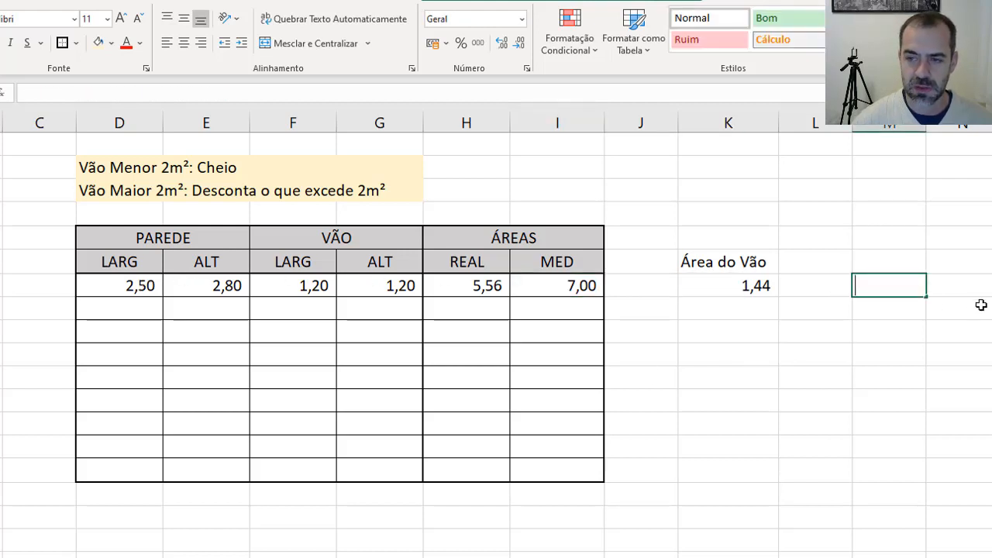
{"action": "type", "text": "=2,5"}
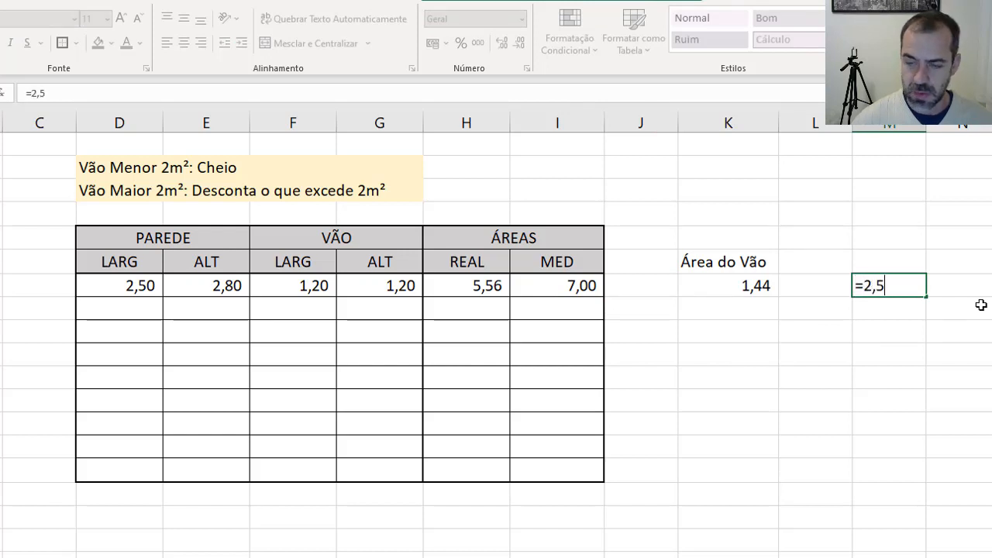
{"action": "type", "text": "*2,8"}
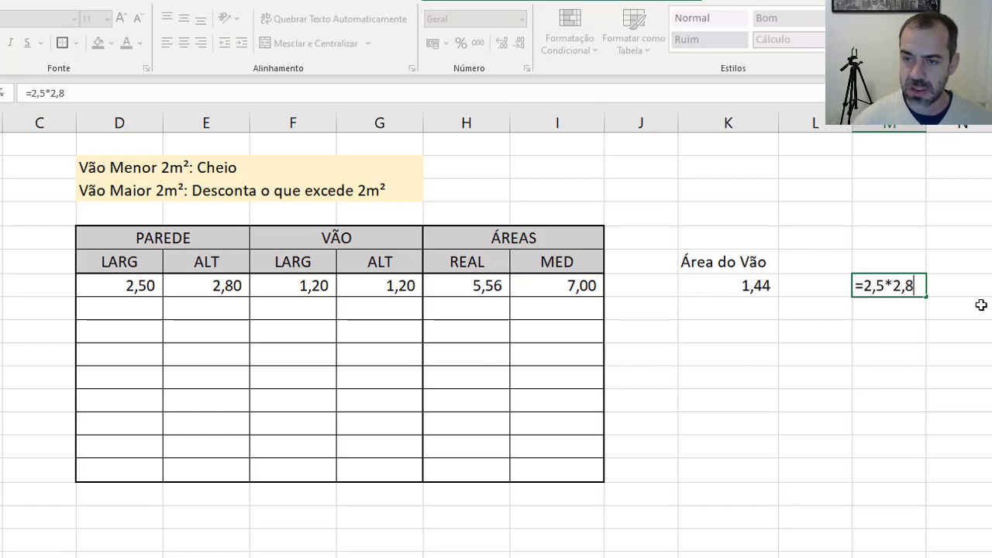
{"action": "key", "text": "Return"}
{"action": "key", "text": "Up"}
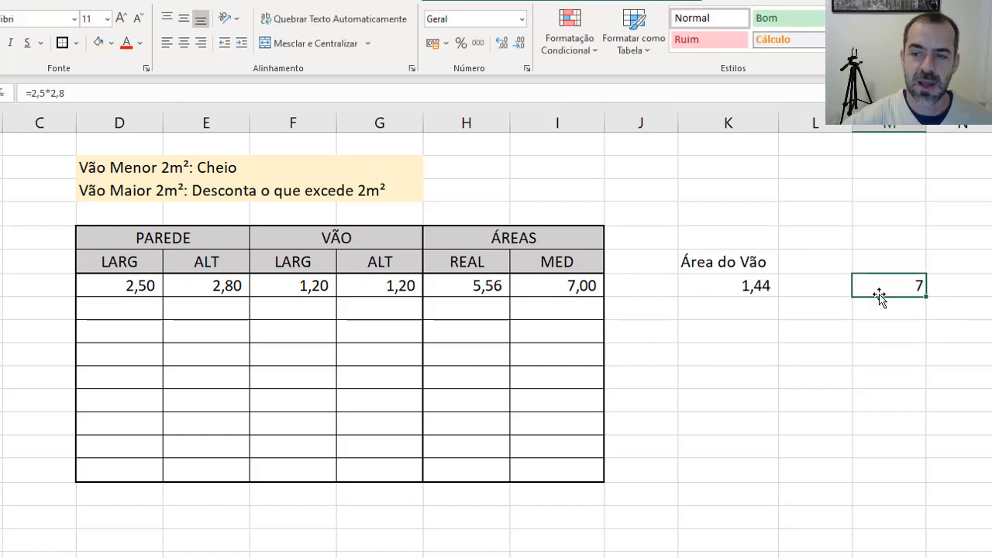
{"action": "key", "text": "Delete"}
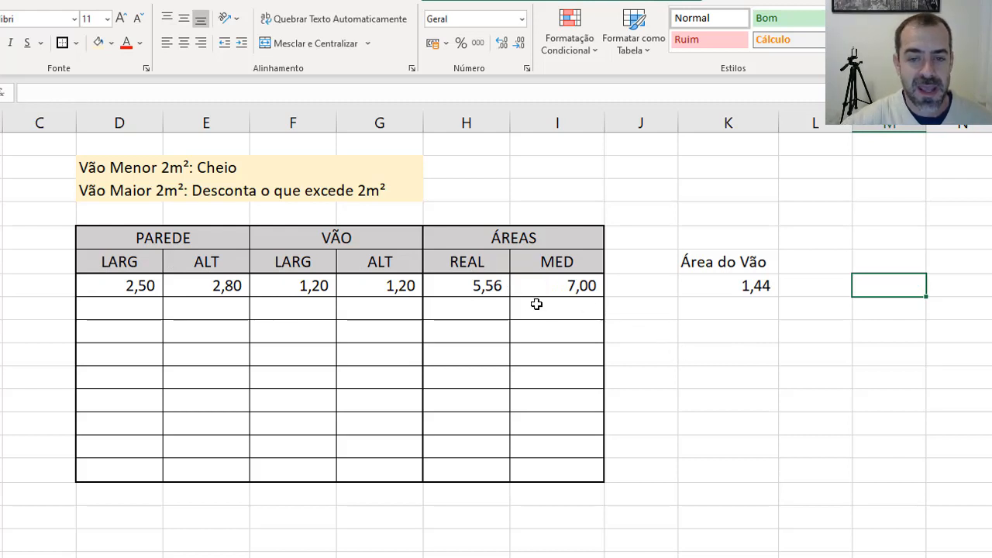
- Review the first row's formulas for the real area, measured area and opening area
{"action": "left_click", "coordinate": [490, 292]}
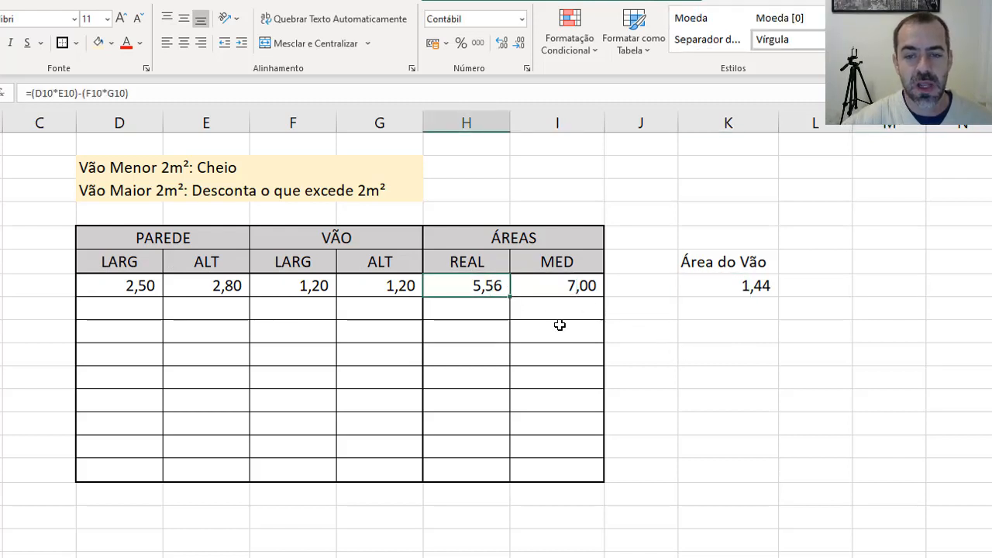
{"action": "left_click", "coordinate": [559, 288]}
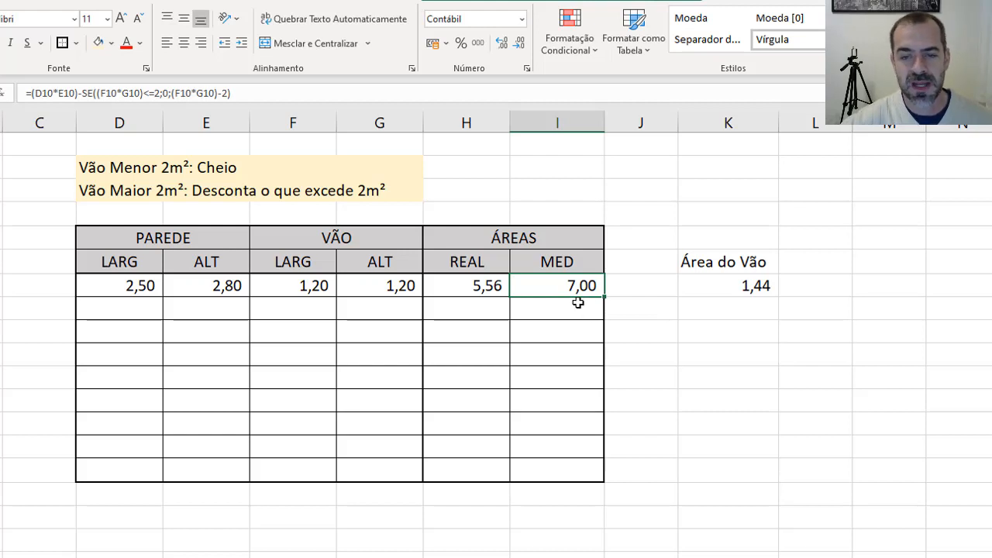
{"action": "left_click", "coordinate": [736, 286]}
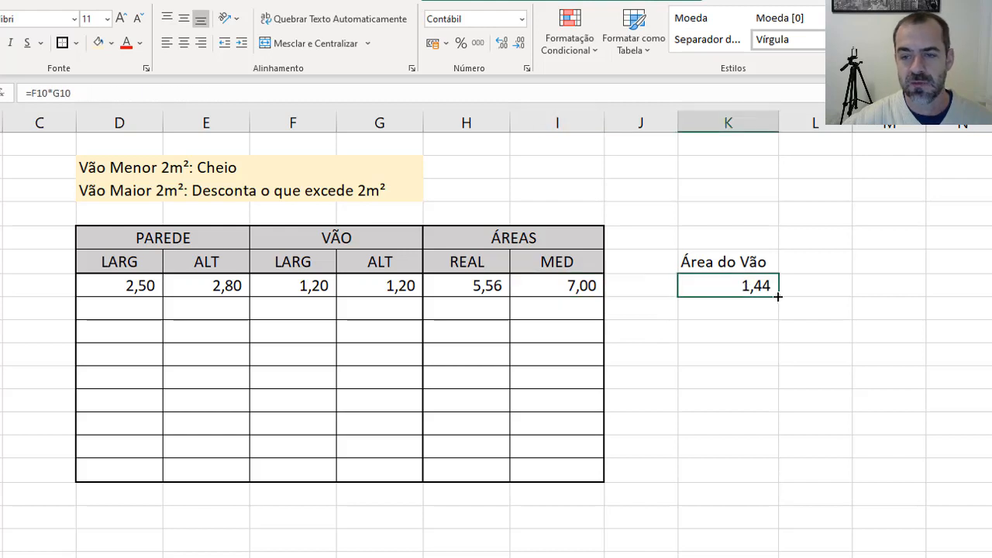
- Copy the opening area, measured area and real area formulas from row 10 down to row 11
{"action": "left_click_drag", "start_coordinate": [782, 311], "coordinate": [778, 318]}
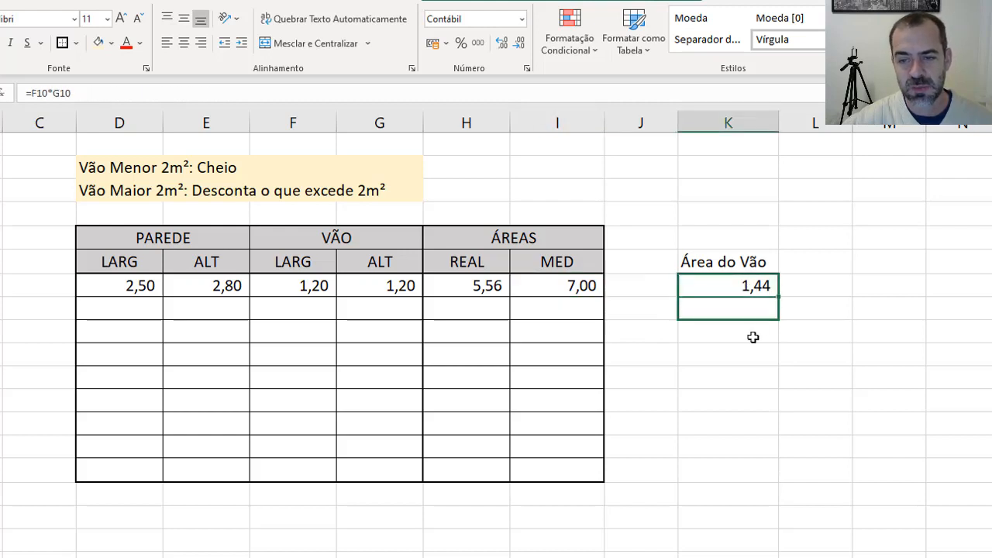
{"action": "left_click", "coordinate": [593, 299]}
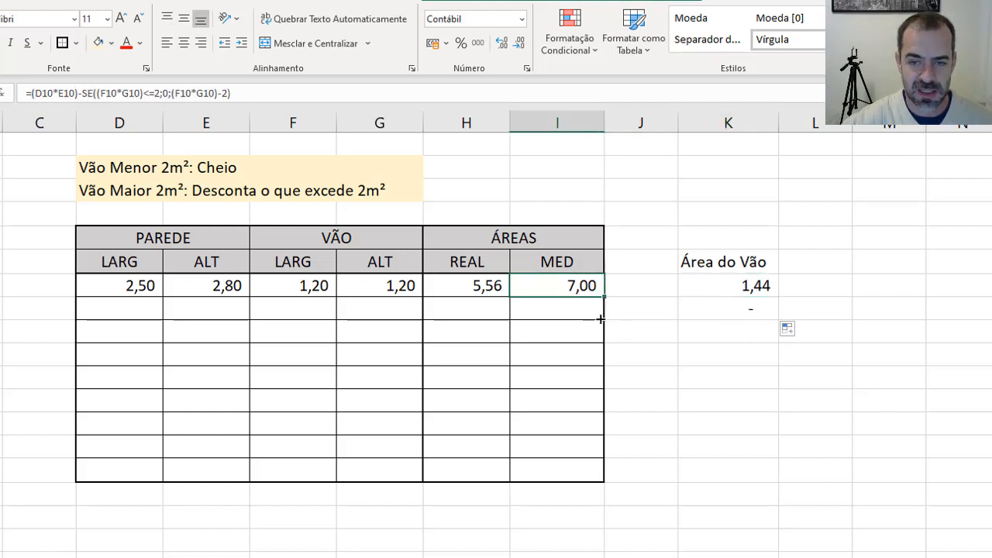
{"action": "left_click_drag", "start_coordinate": [604, 298], "coordinate": [603, 318]}
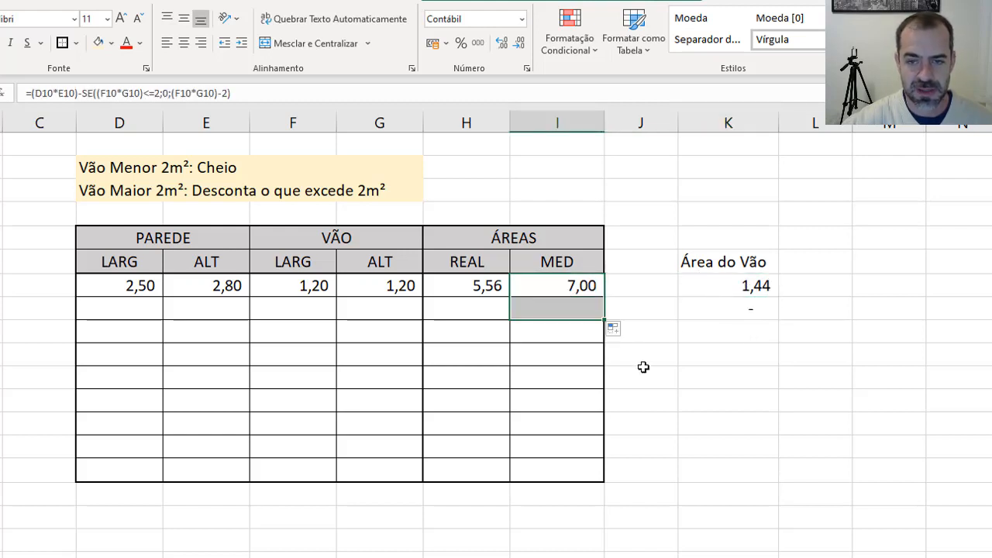
{"action": "left_click", "coordinate": [465, 290]}
{"action": "left_click_drag", "start_coordinate": [511, 298], "coordinate": [510, 319]}
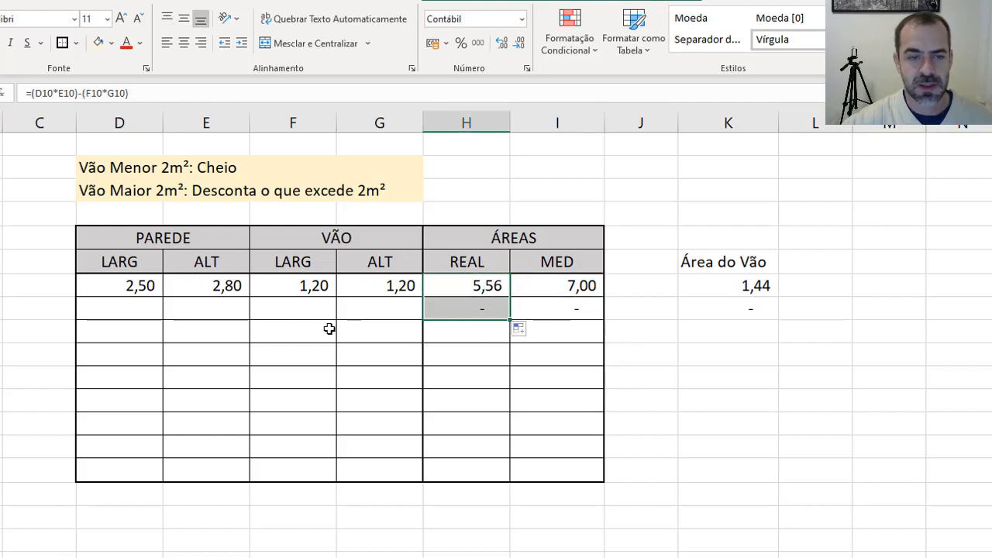
- Enter the second wall's dimensions in row 11, with a width of 5 and a height of 3,2
{"action": "left_click", "coordinate": [131, 313]}
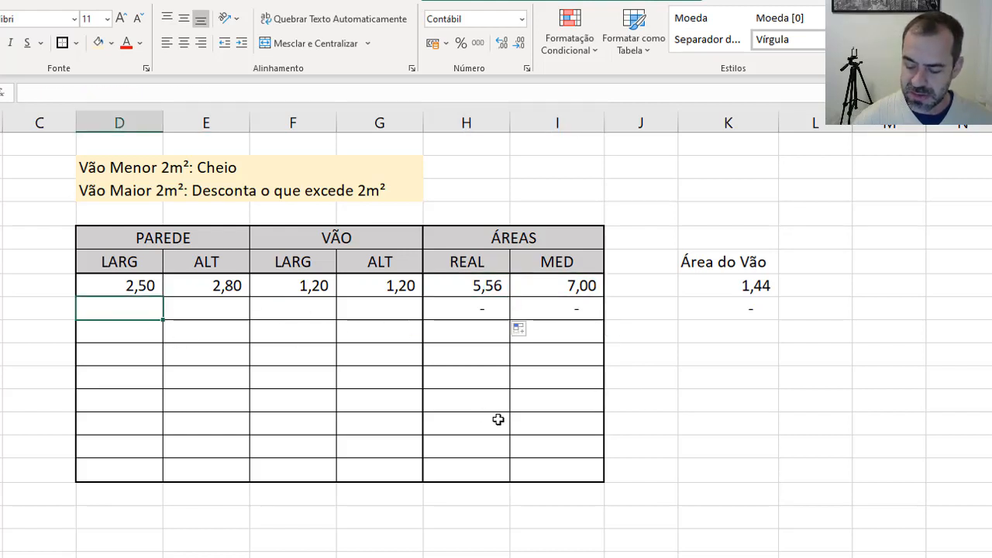
{"action": "type", "text": "5"}
{"action": "key", "text": "Return"}
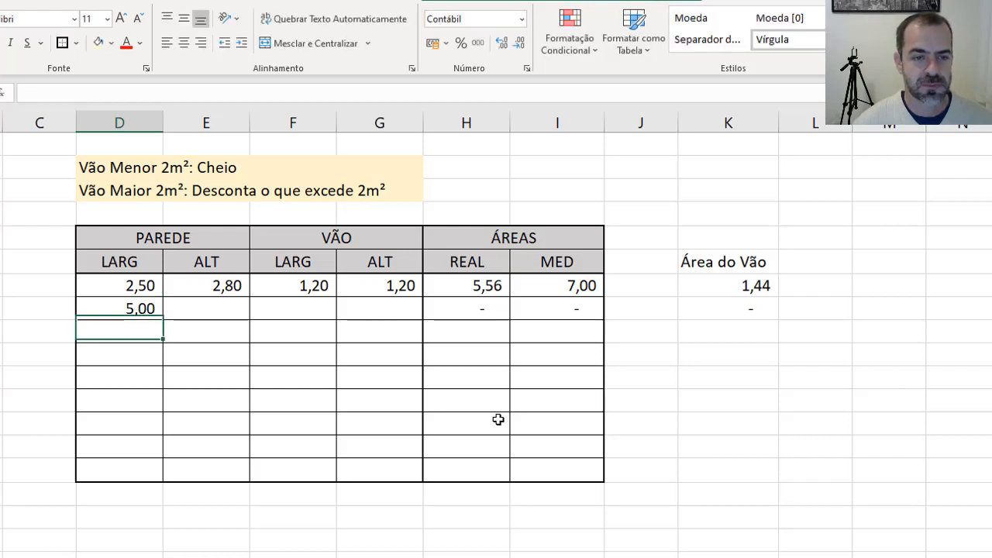
{"action": "key", "text": "Up"}
{"action": "key", "text": "Right"}
{"action": "type", "text": "3,2"}
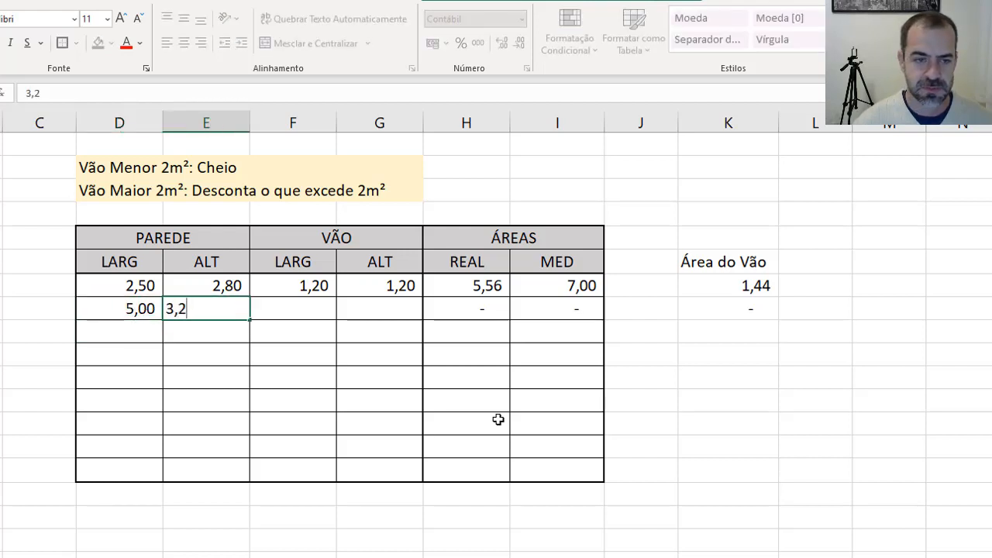
{"action": "key", "text": "Tab"}
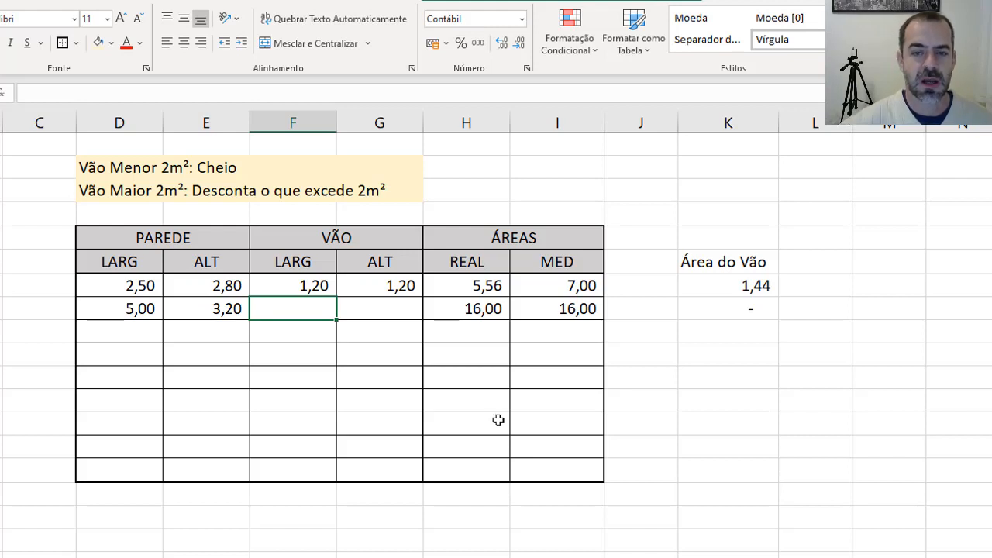
{"action": "left_click", "coordinate": [494, 309]}
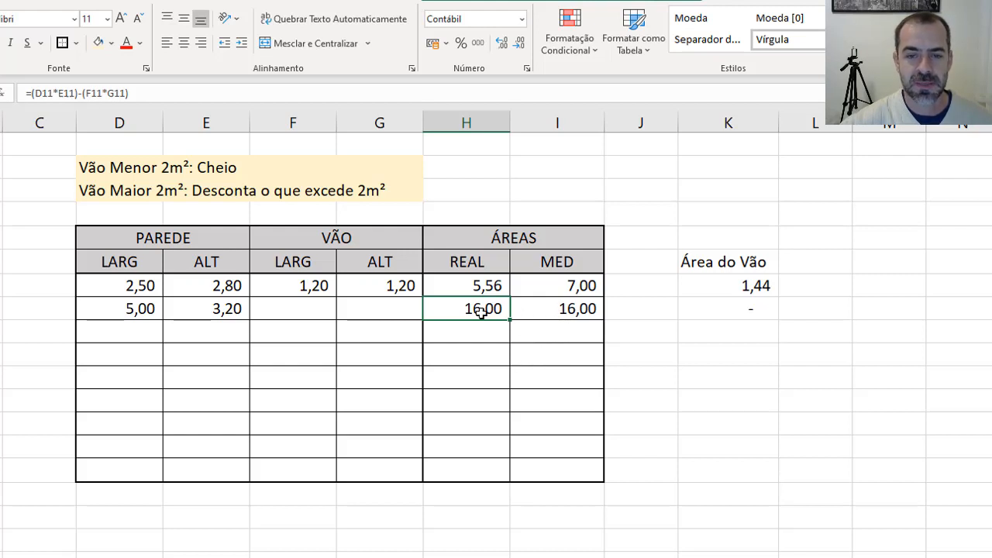
- Enter the second wall's opening dimensions in row 11, with a width of 2,5 and a height of 1,2
{"action": "left_click", "coordinate": [294, 314]}
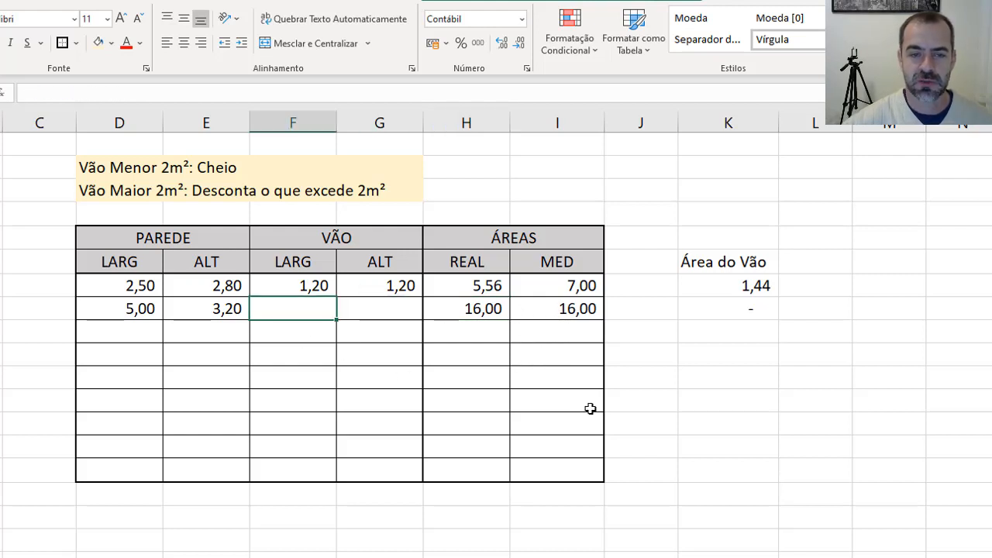
{"action": "type", "text": "2,5"}
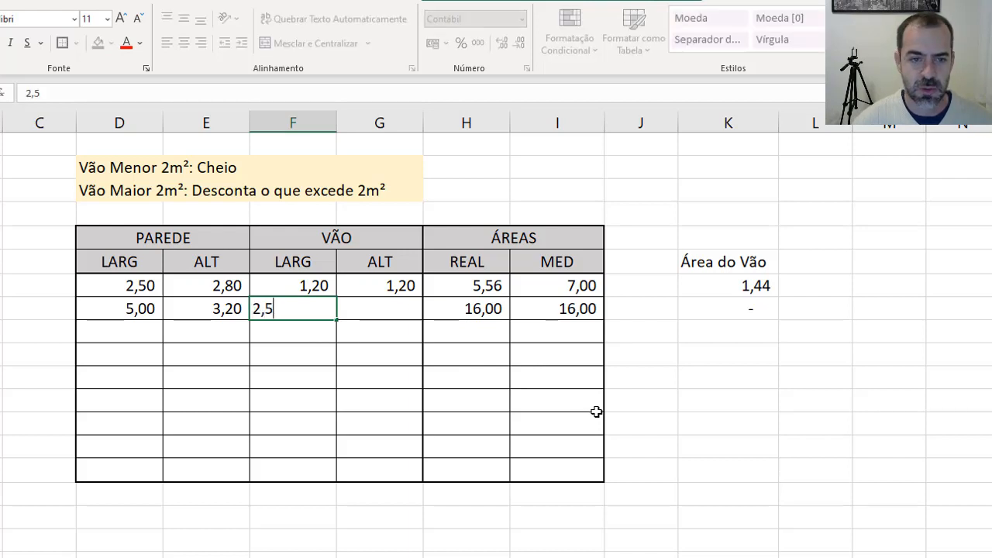
{"action": "key", "text": "Tab"}
{"action": "type", "text": "1,2"}
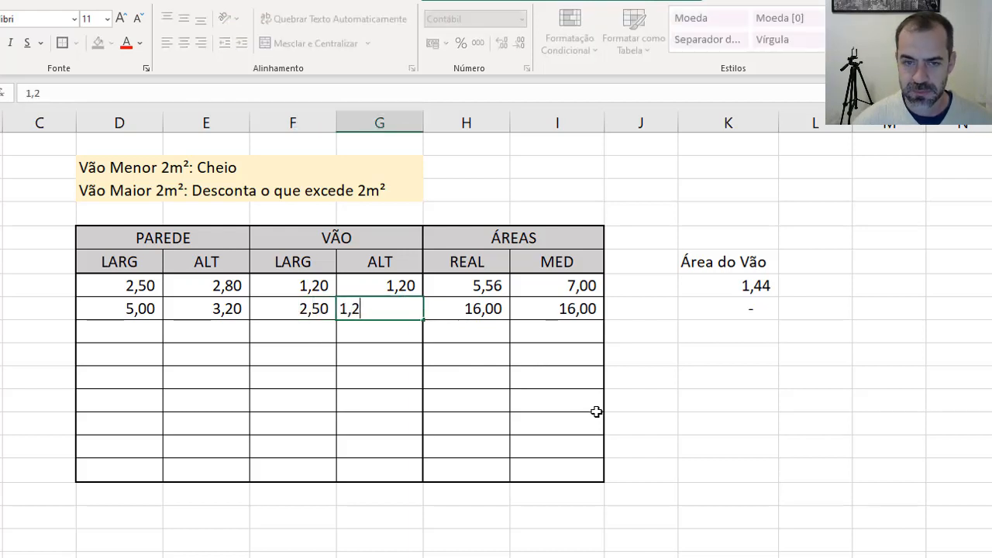
{"action": "key", "text": "Return"}
- Review the second row's formulas for the real area, measured area and opening area
{"action": "key", "text": "Up"}
{"action": "key", "text": "Right"}
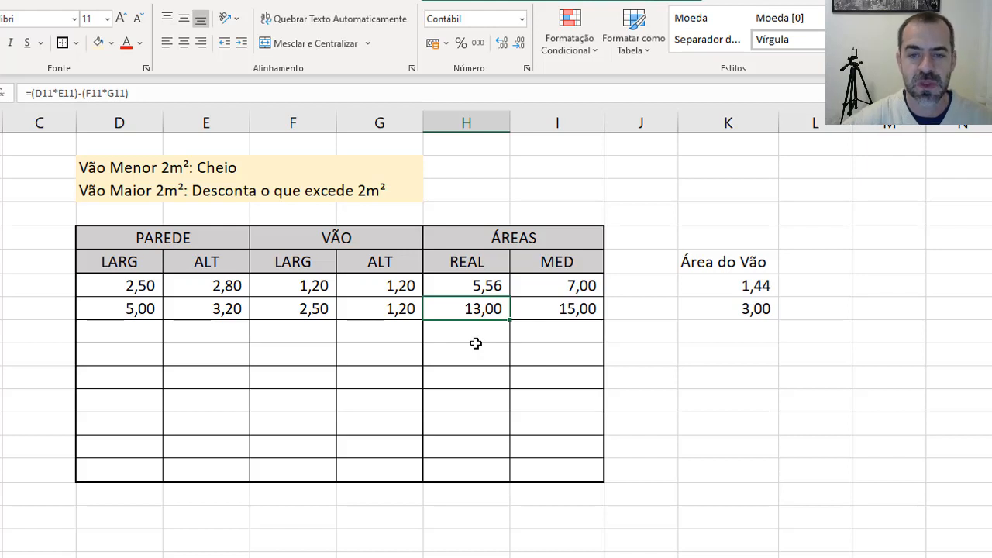
{"action": "left_click", "coordinate": [549, 308]}
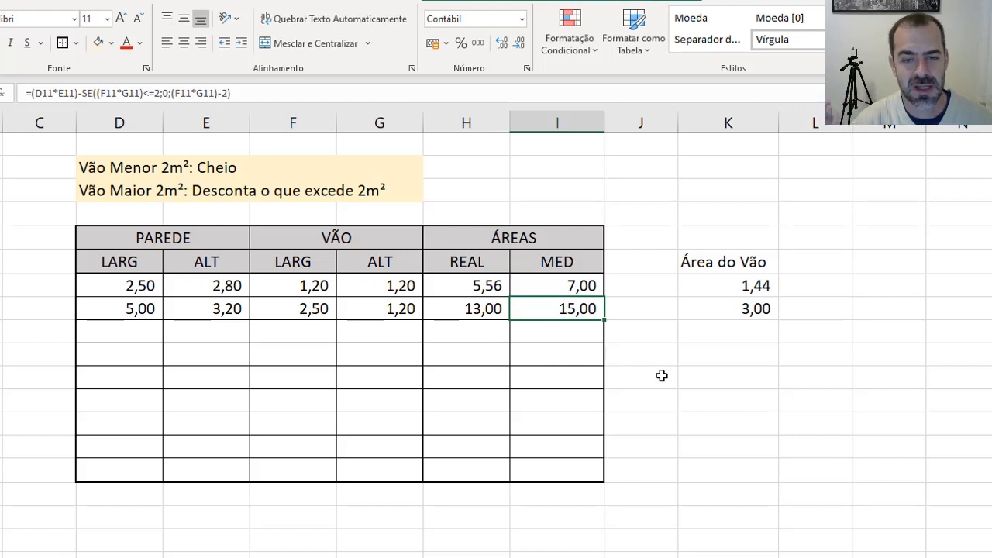
{"action": "left_click", "coordinate": [481, 308]}
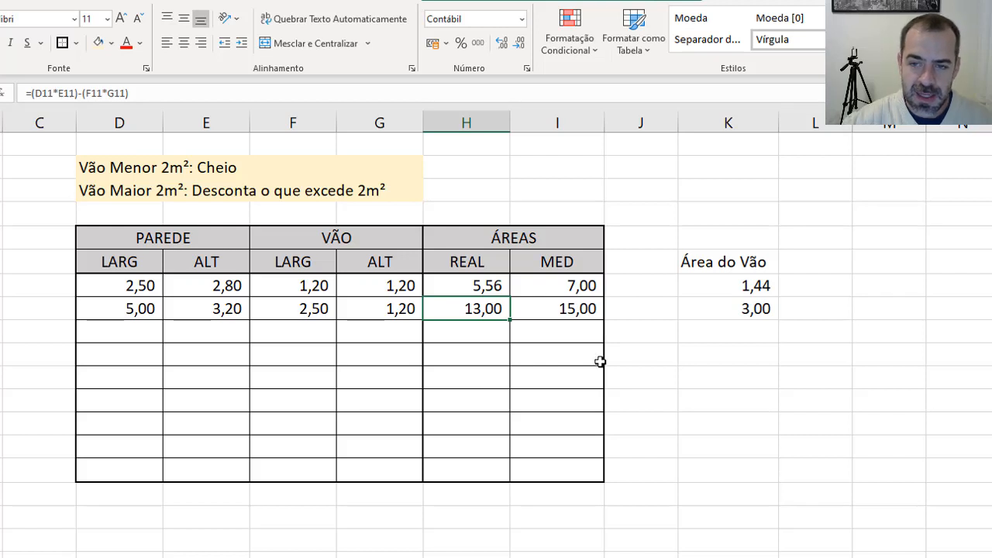
{"action": "left_click", "coordinate": [724, 309]}
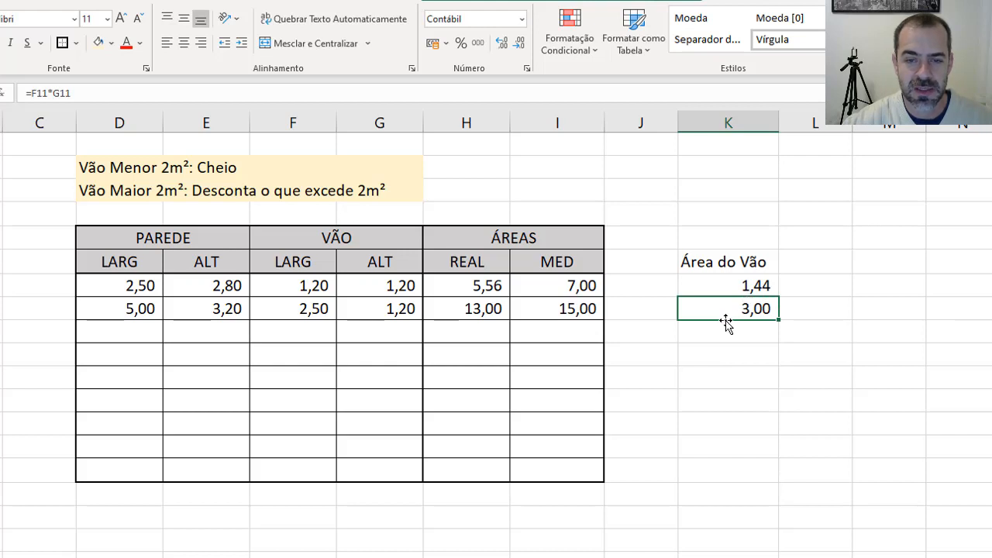
{"action": "left_click", "coordinate": [470, 313]}
{"action": "left_click", "coordinate": [538, 314]}
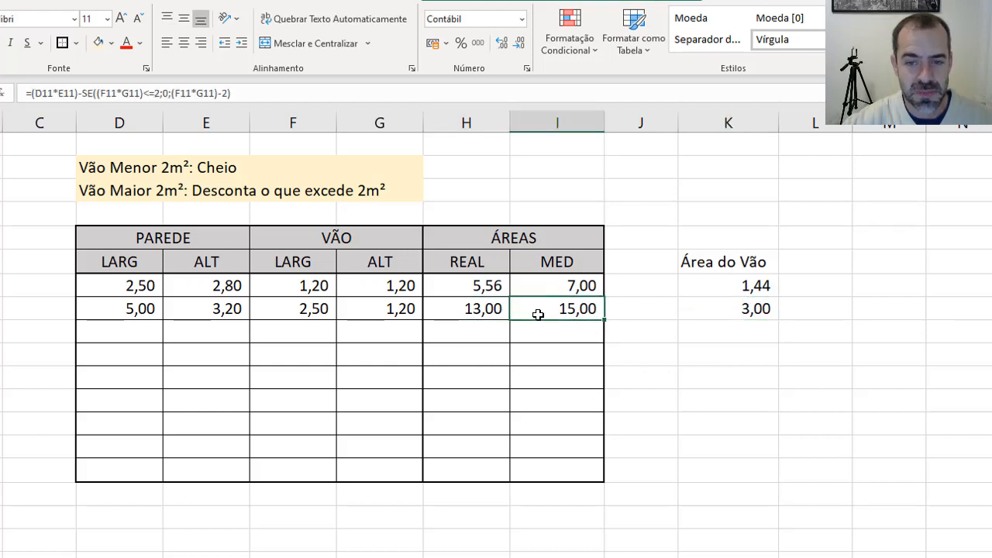
- Check the second wall's measured area against the test calculation +D11*E11 in M11, and clear M10:M12
{"action": "left_click", "coordinate": [864, 306]}
{"action": "type", "text": "+"}
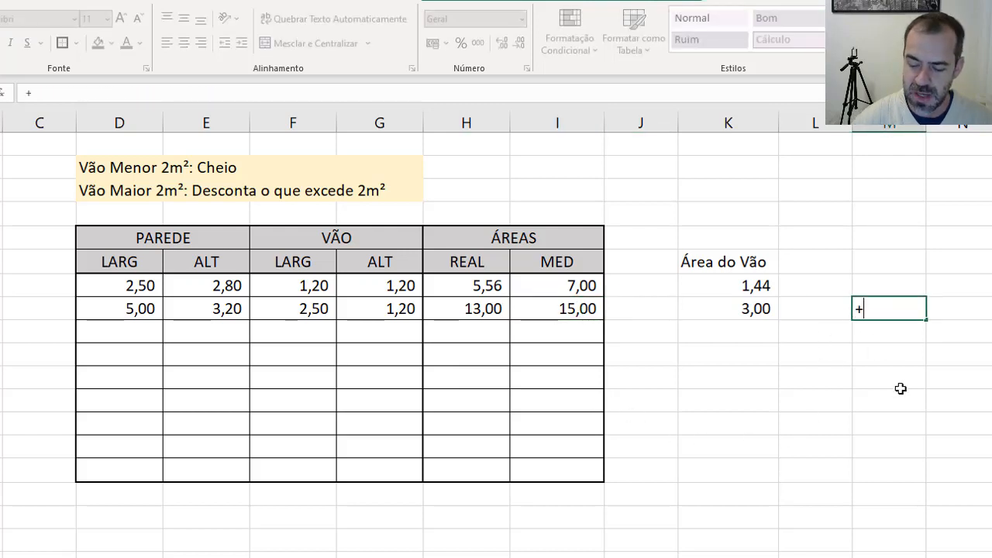
{"action": "left_click", "coordinate": [145, 311]}
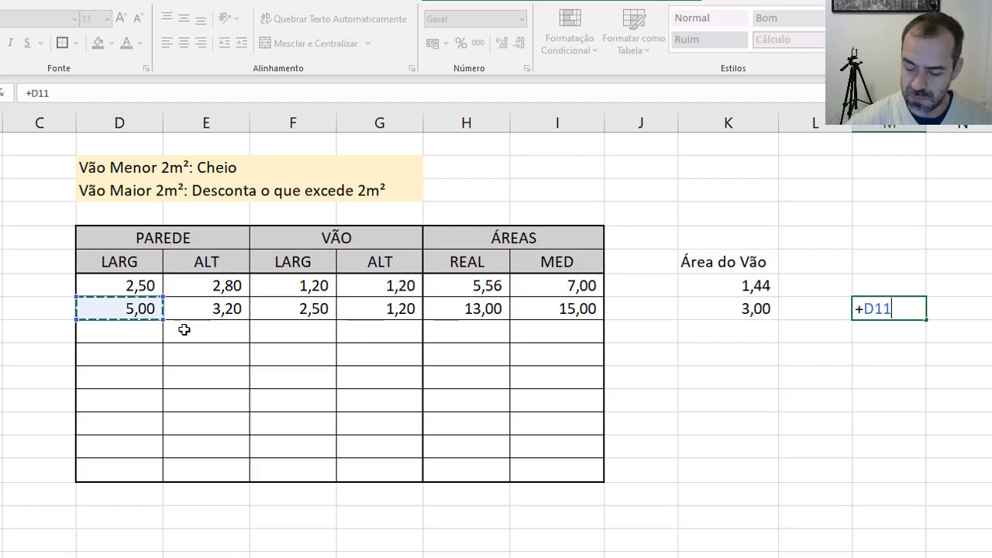
{"action": "type", "text": "*"}
{"action": "left_click", "coordinate": [197, 308]}
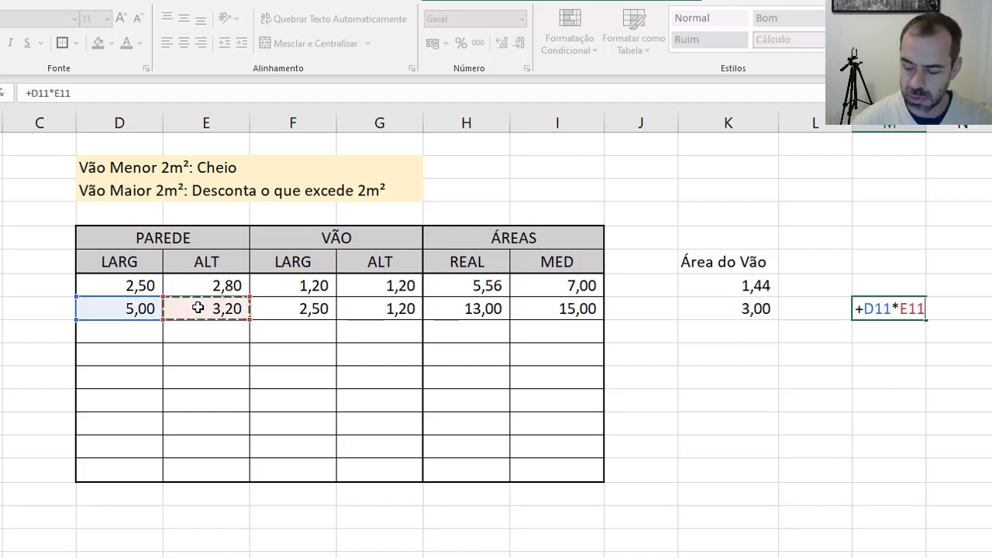
{"action": "key", "text": "Return"}
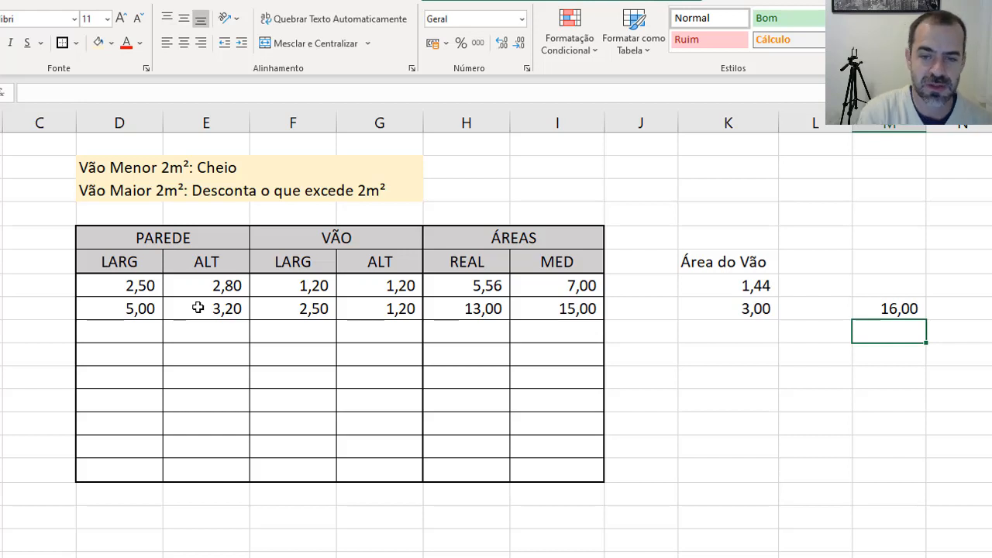
{"action": "left_click", "coordinate": [442, 308]}
{"action": "left_click", "coordinate": [535, 305]}
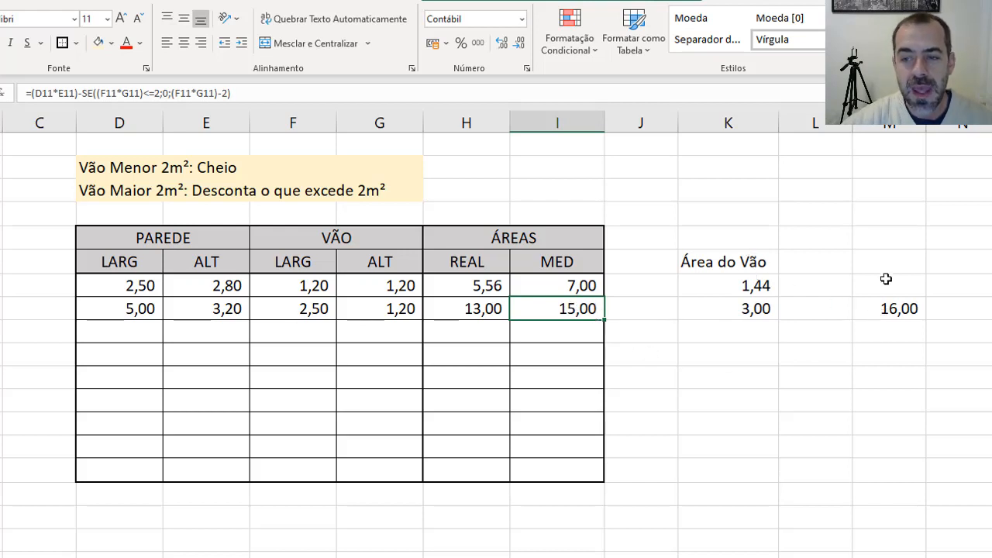
{"action": "left_click_drag", "start_coordinate": [886, 280], "coordinate": [891, 327]}
{"action": "key", "text": "Delete"}
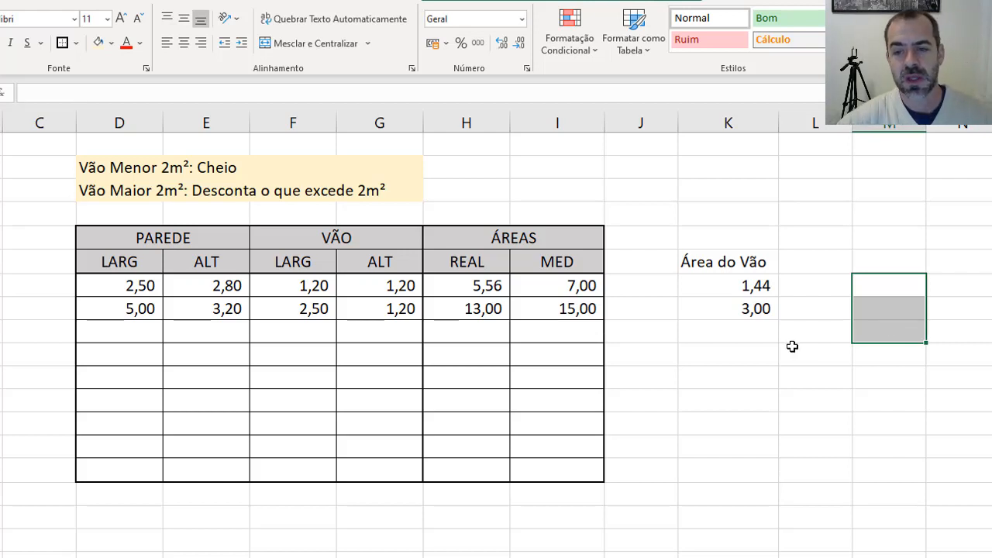
- Widen column L slightly and begin an SE function in L10 with the logical test K10<=2
{"action": "left_click", "coordinate": [790, 321]}
{"action": "left_click", "coordinate": [809, 286]}
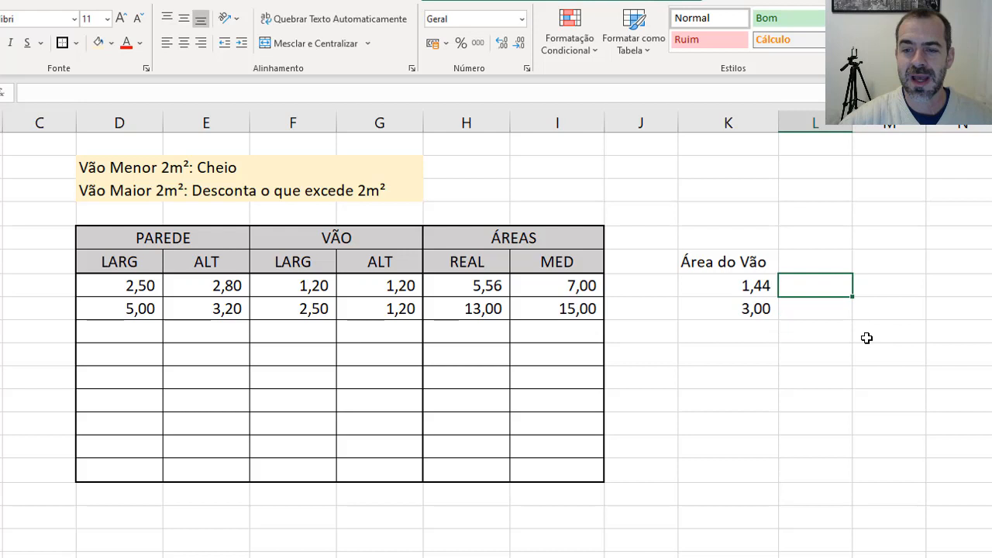
{"action": "left_click", "coordinate": [816, 308]}
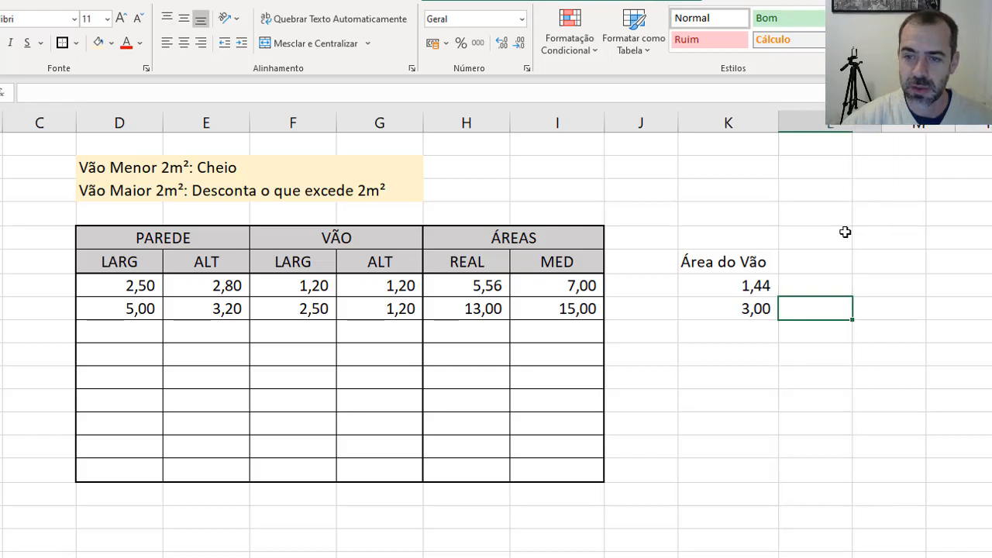
{"action": "left_click", "coordinate": [828, 283]}
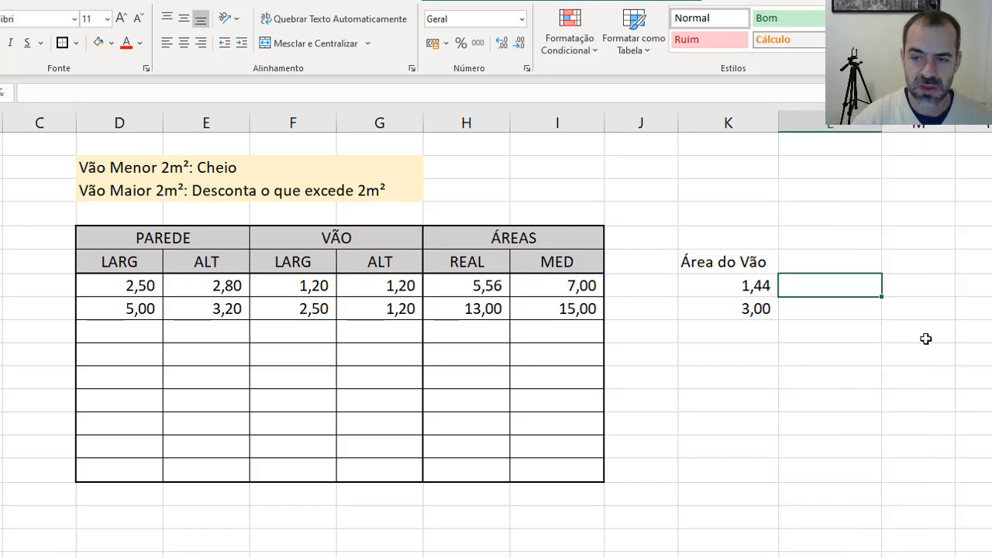
{"action": "type", "text": "=se("}
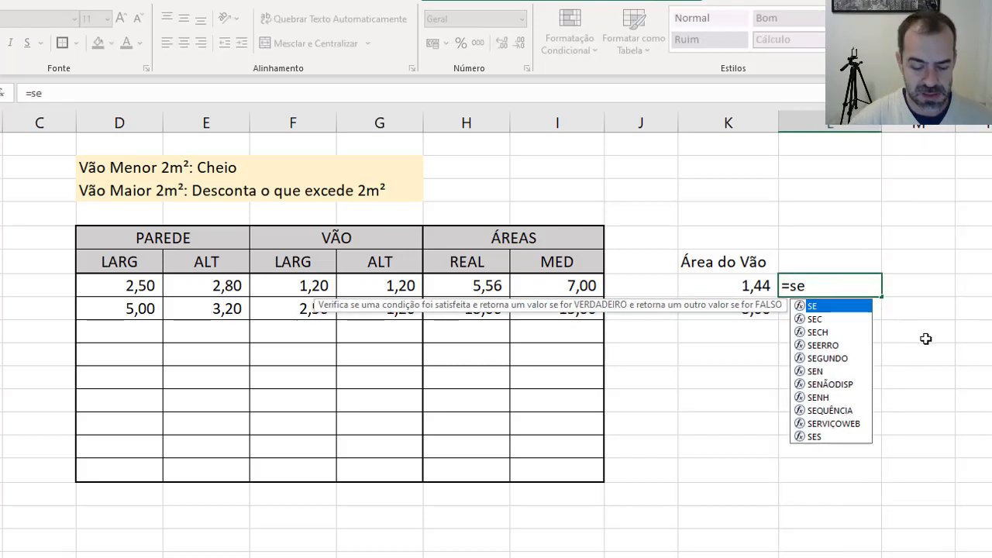
{"action": "left_click", "coordinate": [746, 285]}
{"action": "type", "text": ",=2"}
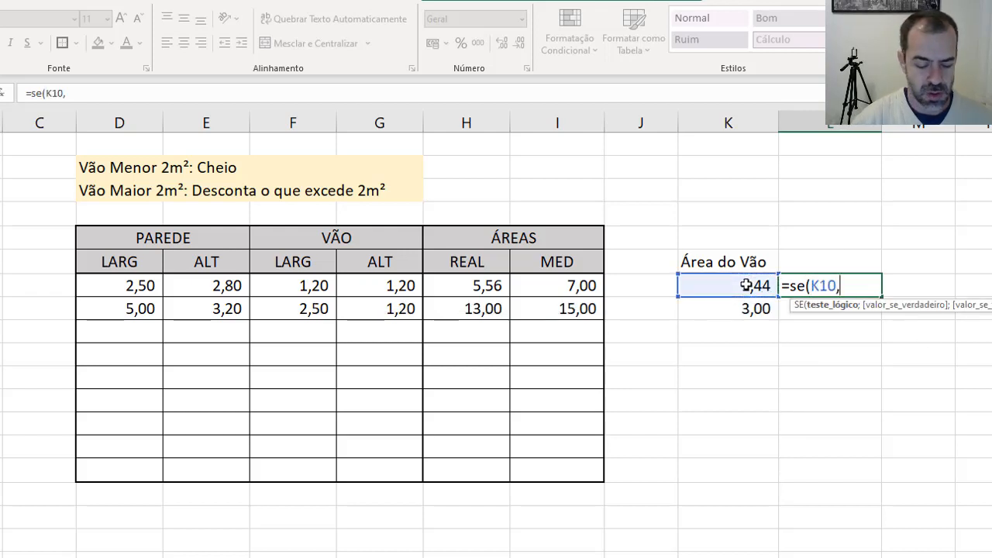
{"action": "key", "text": "BackSpace"}
{"action": "key", "text": "BackSpace"}
{"action": "key", "text": "BackSpace"}
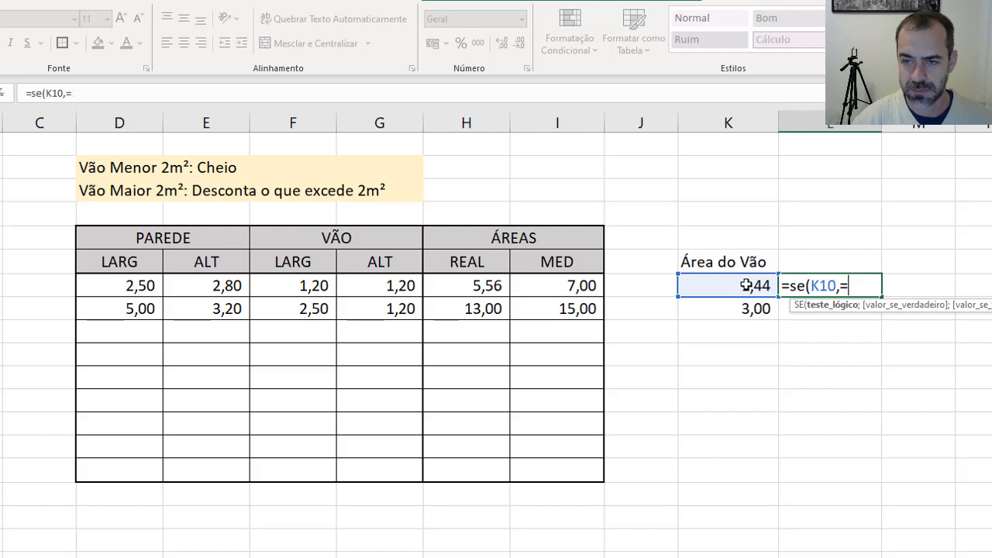
{"action": "type", "text": "<=2"}
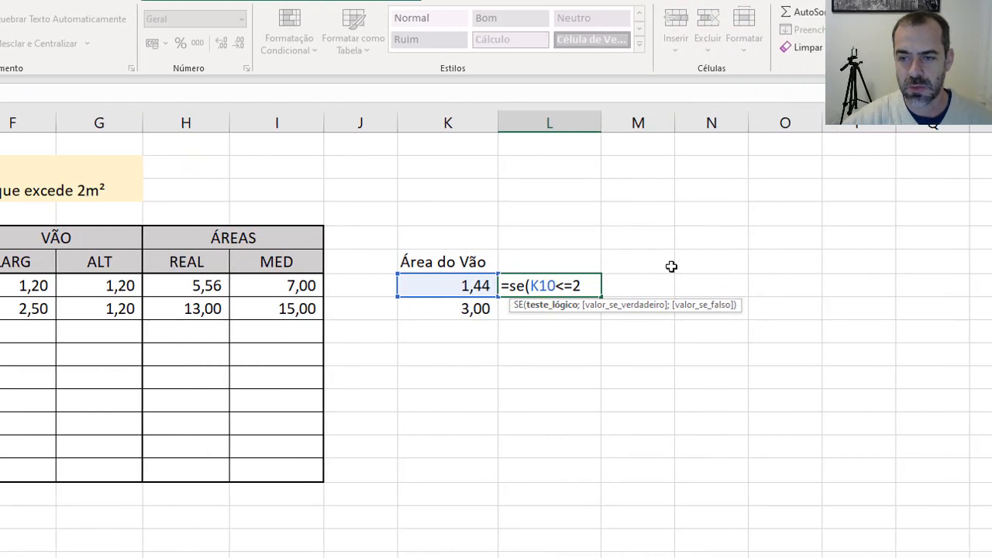
{"action": "type", "text": ";"}
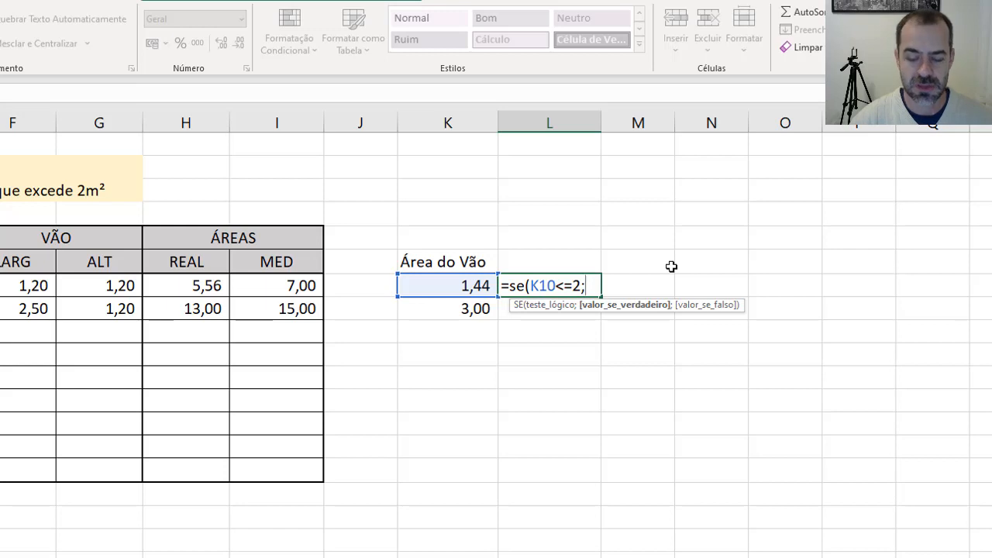
- Complete the SE function in L10 to return "Não desconta" when true and "Desconta" when false
{"action": "type", "text": "\""}
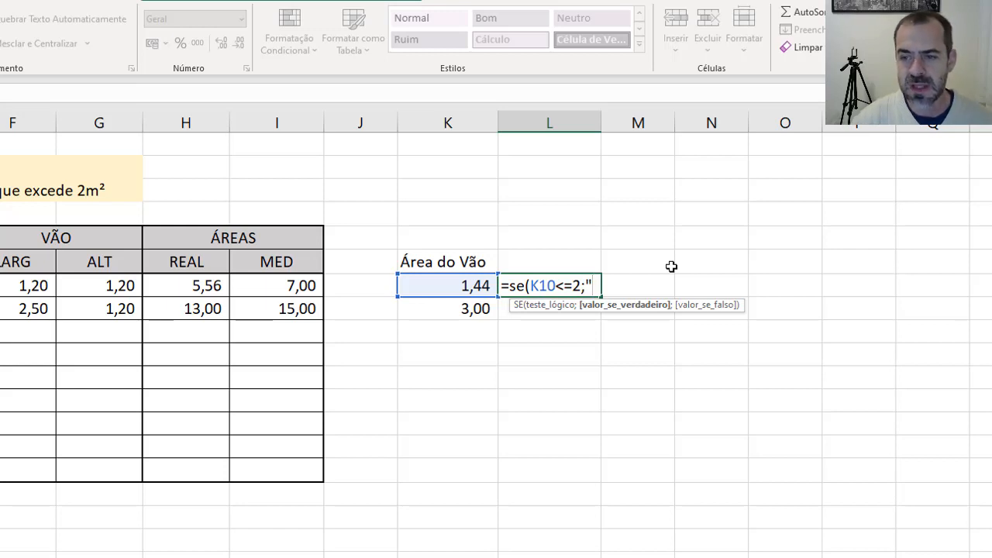
{"action": "type", "text": "Não"}
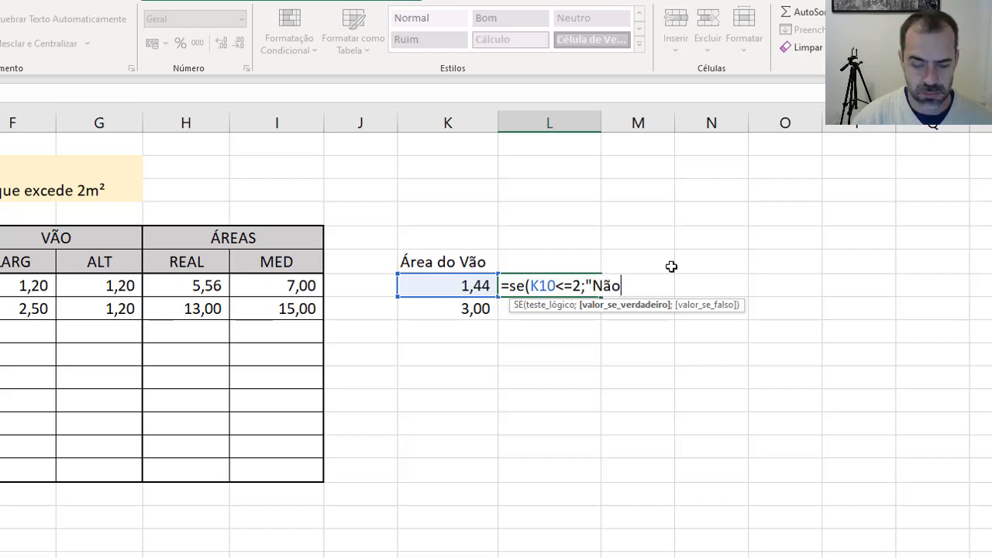
{"action": "type", "text": " desconta"}
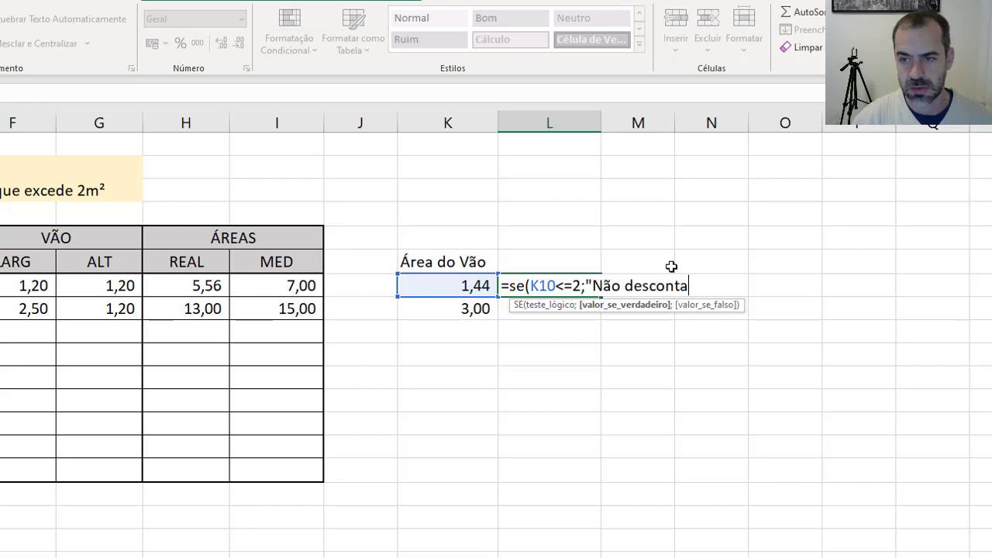
{"action": "type", "text": "\""}
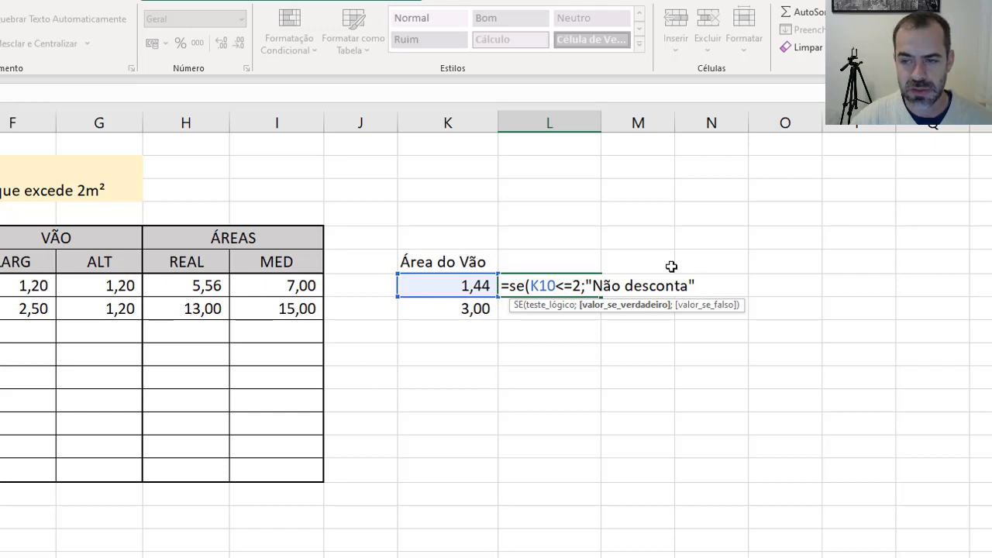
{"action": "type", "text": ";"}
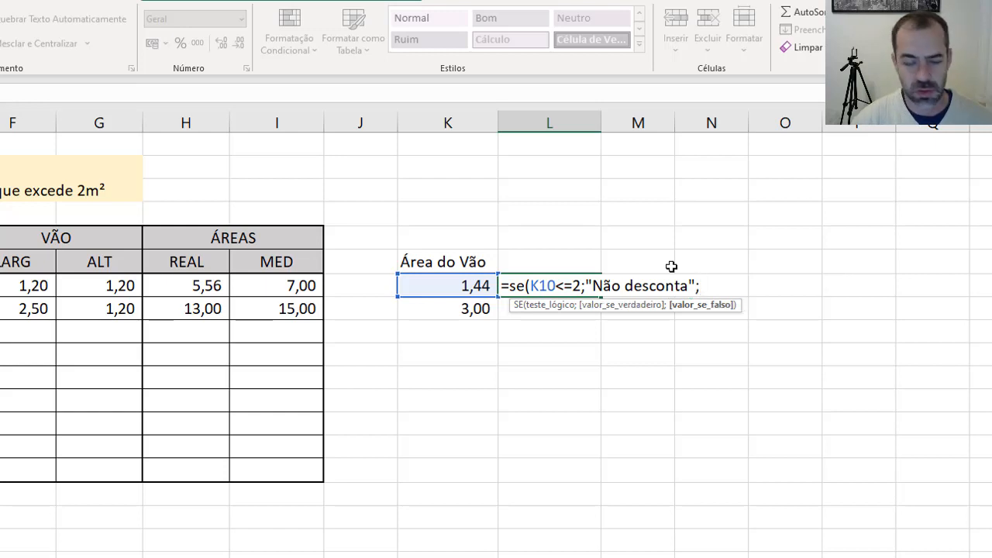
{"action": "type", "text": "\"Desco"}
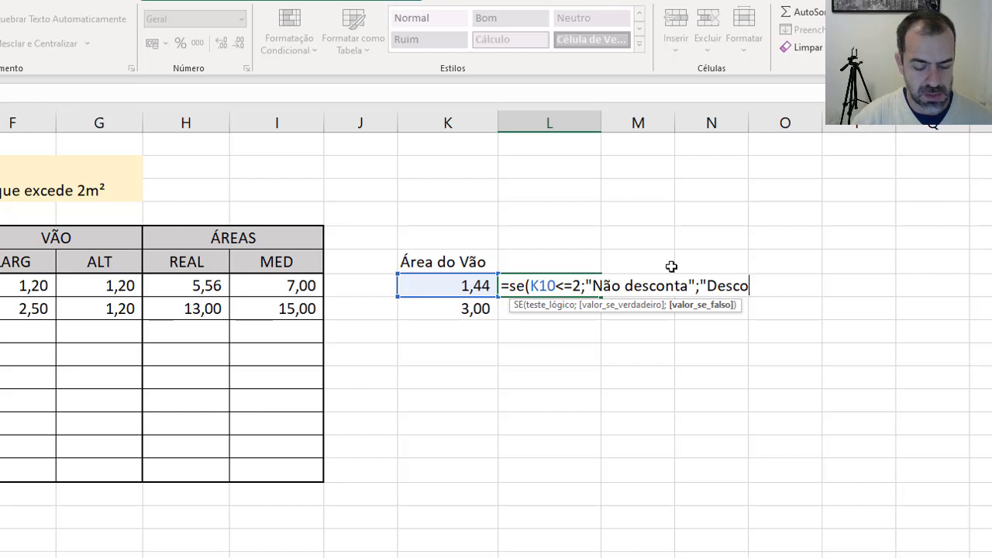
{"action": "type", "text": "nta\""}
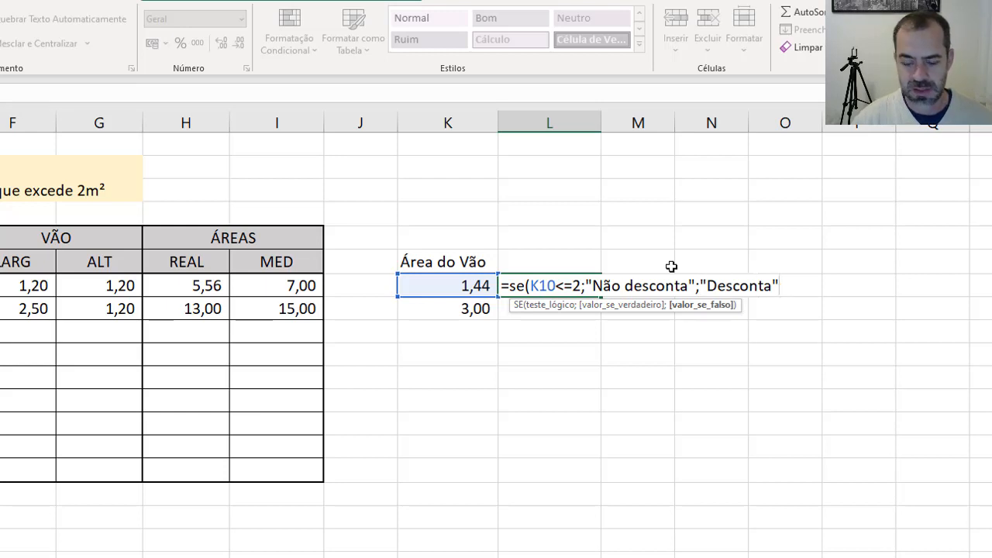
{"action": "type", "text": ")"}
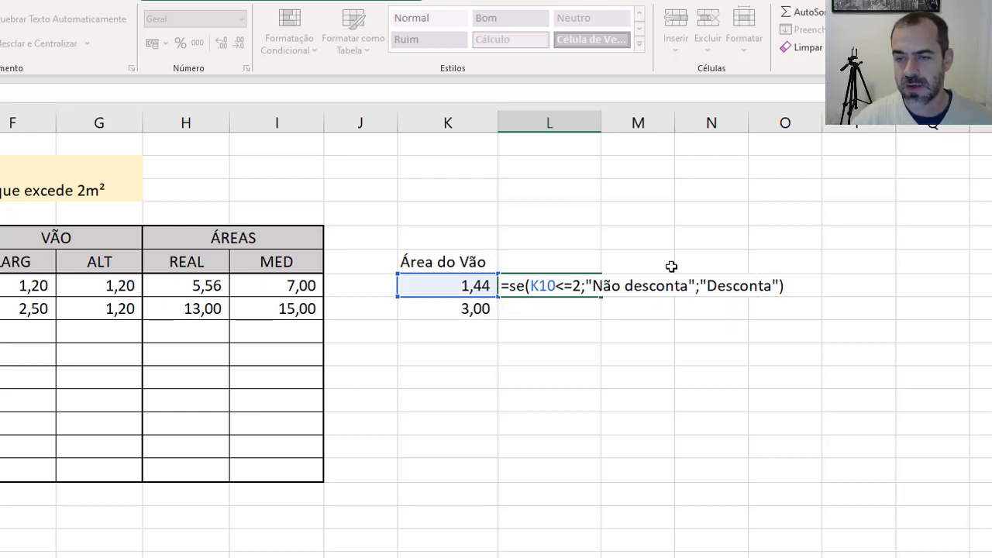
{"action": "key", "text": "Return"}
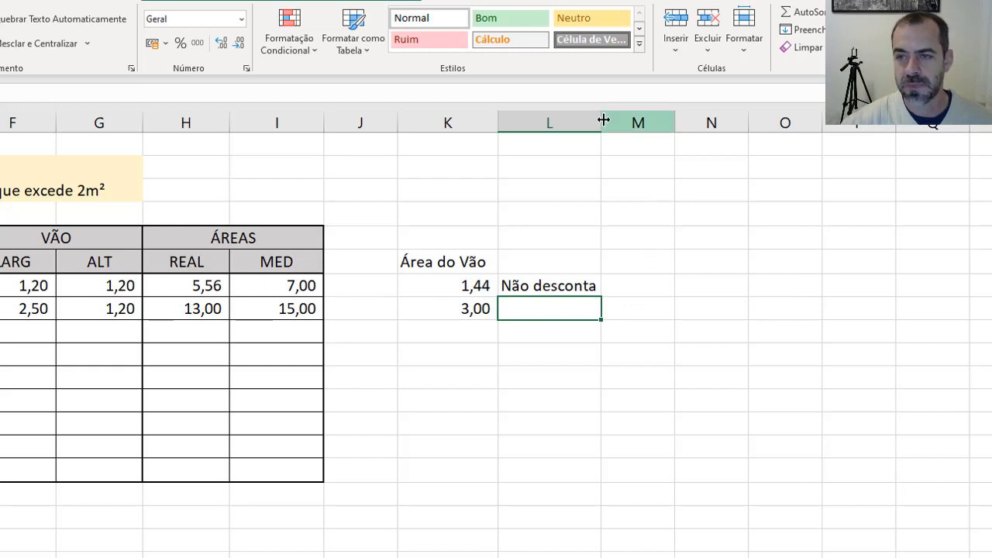
- Widen column L and copy the SE formula from L10 down through L17
{"action": "left_click_drag", "start_coordinate": [602, 122], "coordinate": [641, 122]}
{"action": "left_click", "coordinate": [560, 280]}
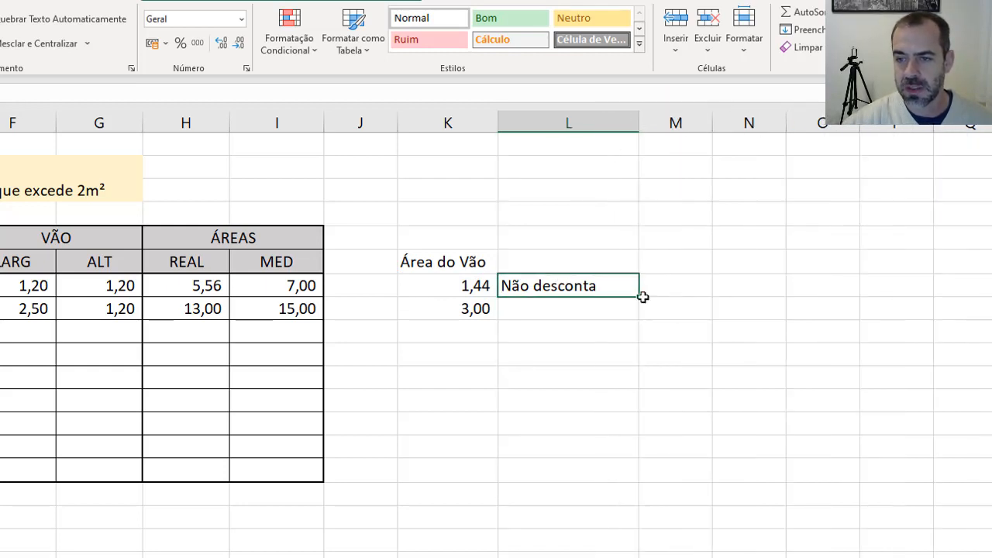
{"action": "left_click_drag", "start_coordinate": [641, 295], "coordinate": [633, 465]}
{"action": "left_click", "coordinate": [570, 377]}
{"action": "left_click", "coordinate": [589, 313]}
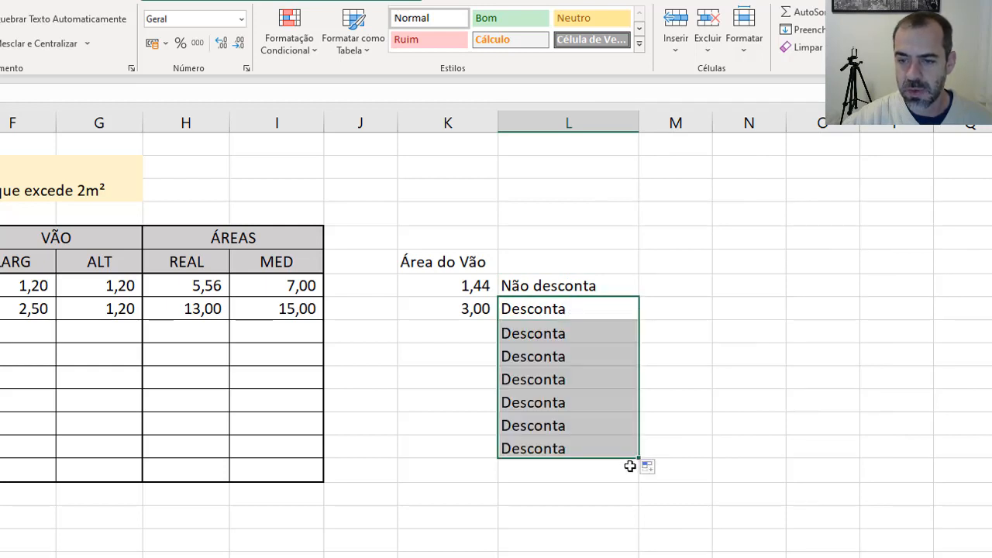
{"action": "left_click", "coordinate": [538, 522]}
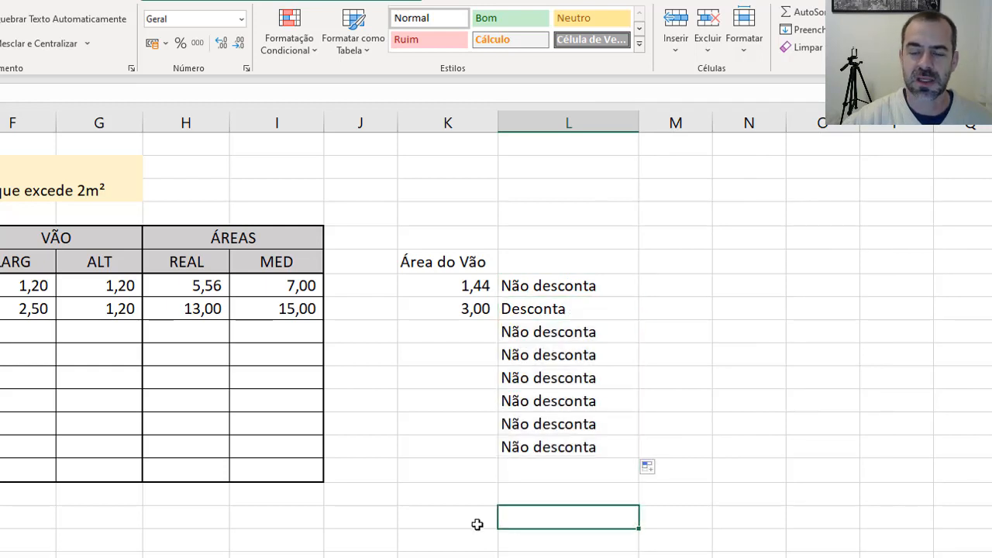
- Enter a third opening in row 12, with a width of 1,2 and a height of 2
{"action": "left_click", "coordinate": [481, 333]}
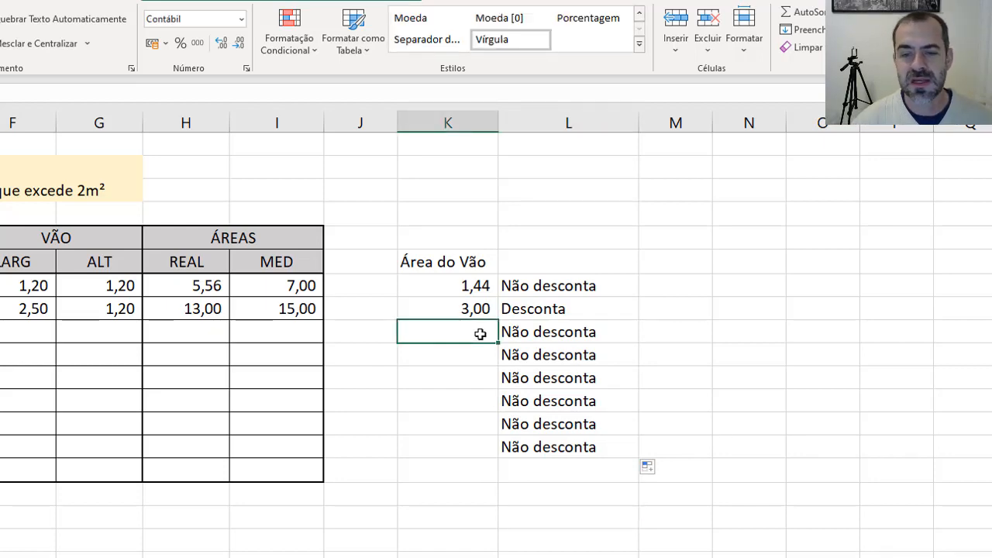
{"action": "key", "text": "Left"}
{"action": "key", "text": "Left"}
{"action": "key", "text": "Left"}
{"action": "key", "text": "Left"}
{"action": "key", "text": "Left"}
{"action": "key", "text": "Left"}
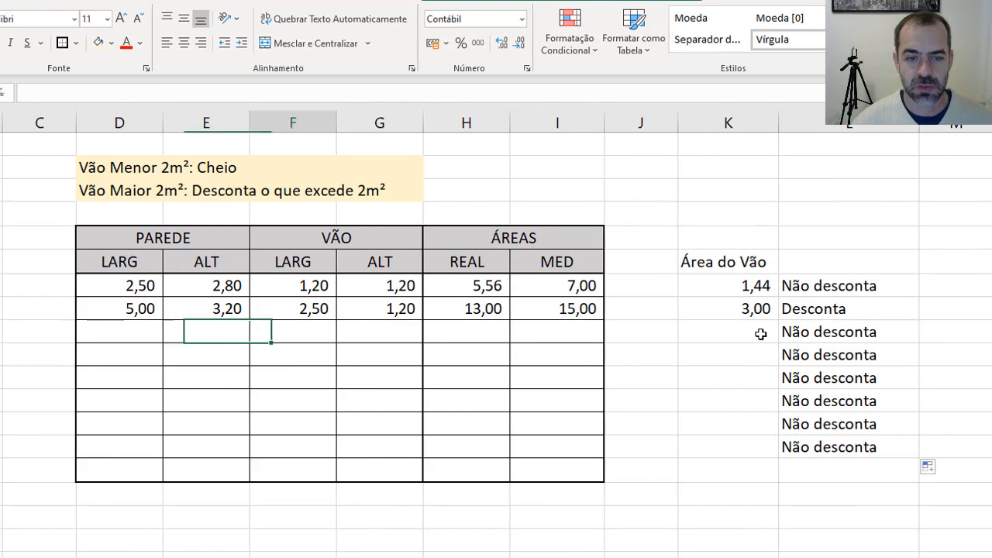
{"action": "key", "text": "Right"}
{"action": "type", "text": "1,2"}
{"action": "key", "text": "Right"}
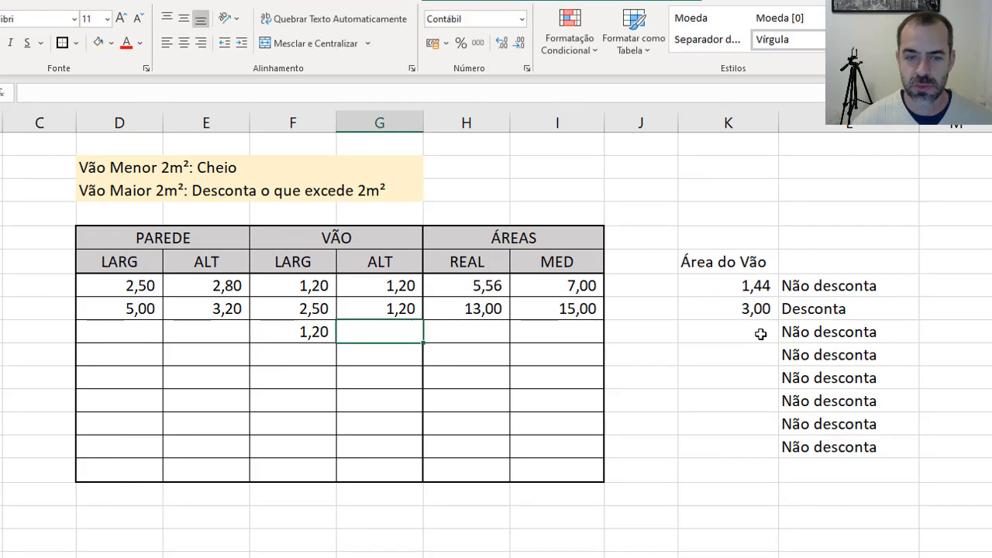
{"action": "type", "text": "2"}
{"action": "key", "text": "Return"}
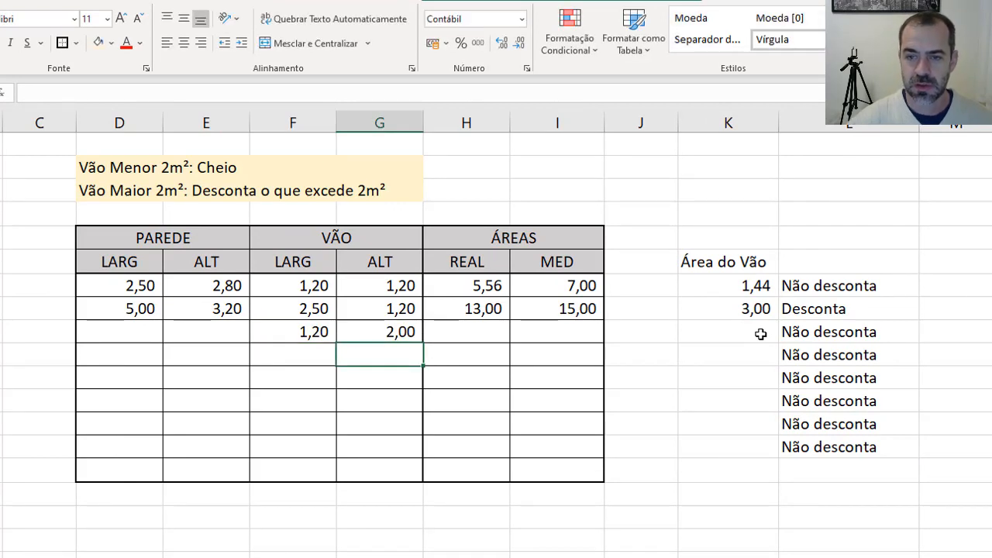
- Copy the opening-area formula from K11 down through K17
{"action": "left_click", "coordinate": [763, 310]}
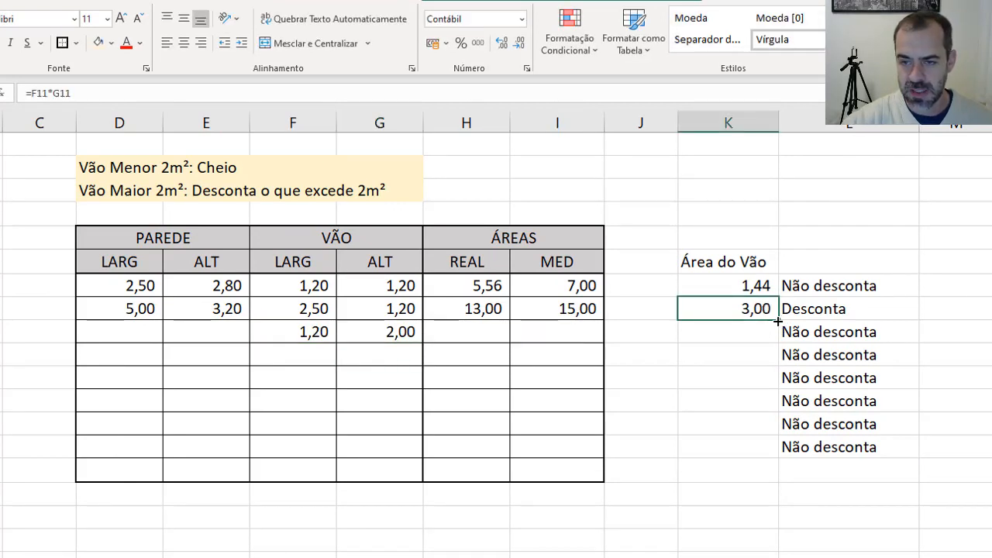
{"action": "left_click_drag", "start_coordinate": [777, 320], "coordinate": [766, 458]}
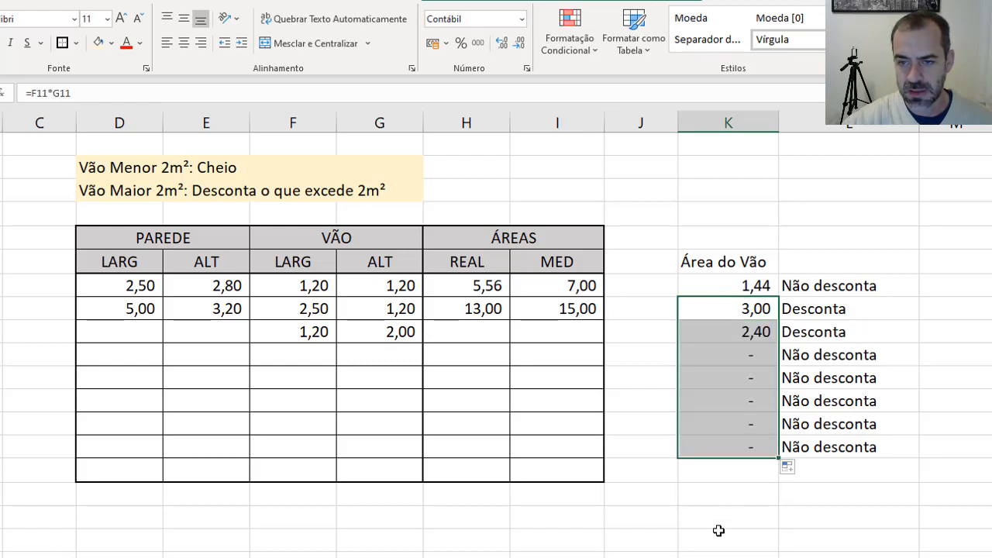
{"action": "left_click", "coordinate": [383, 386]}
{"action": "left_click", "coordinate": [731, 335]}
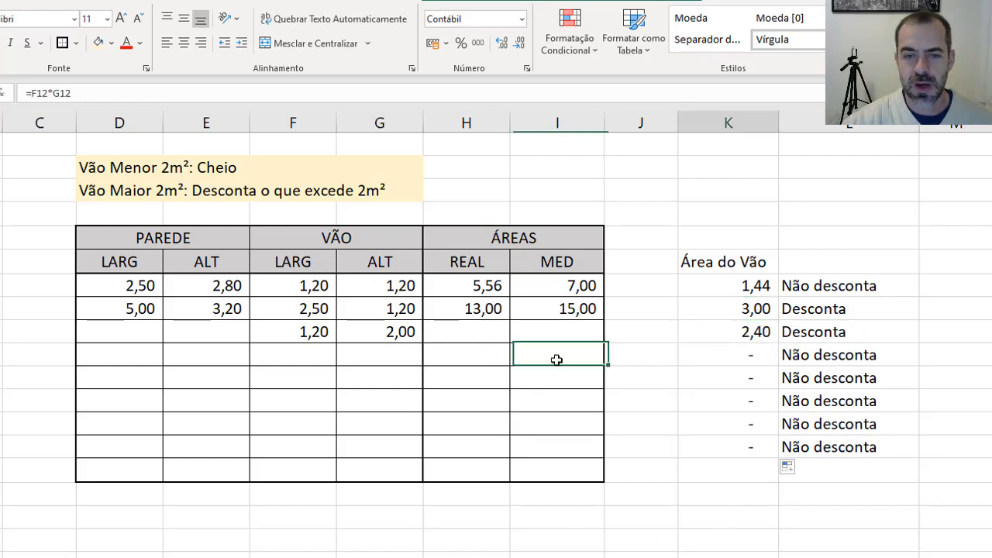
- Change the row 12 opening to a width of 1,5 and a height of 1,5
{"action": "left_click", "coordinate": [299, 354]}
{"action": "key", "text": "Up"}
{"action": "type", "text": "1,5"}
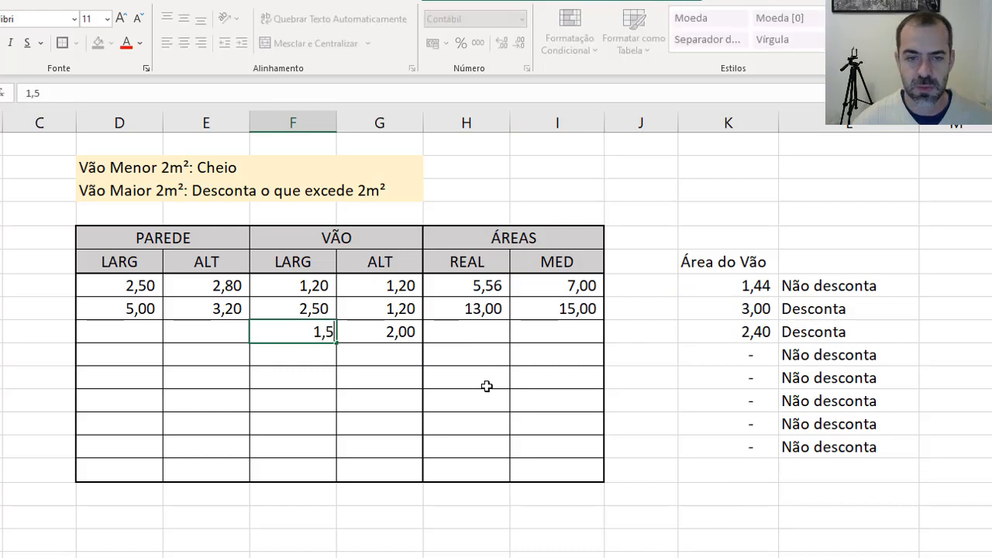
{"action": "key", "text": "Tab"}
{"action": "type", "text": "1,5"}
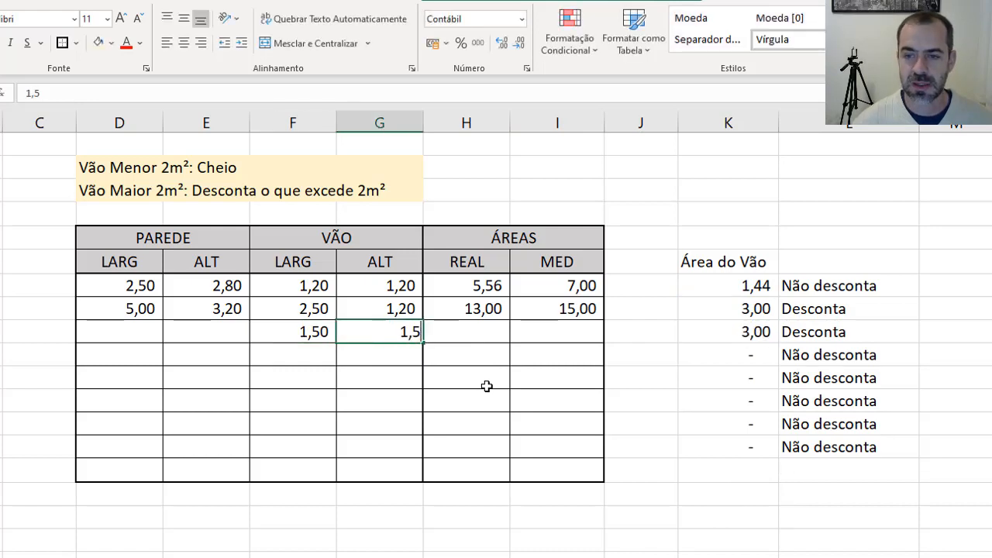
{"action": "key", "text": "Tab"}
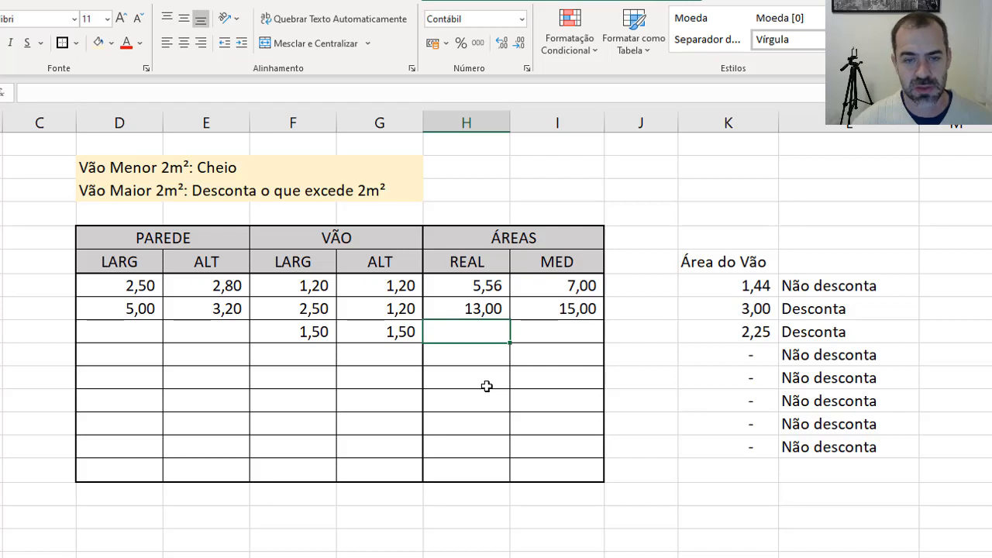
- Set the opening height in G12 to 1
{"action": "key", "text": "Left"}
{"action": "key", "text": "F2"}
{"action": "key", "text": "BackSpace"}
{"action": "key", "text": "BackSpace"}
{"action": "key", "text": "Return"}
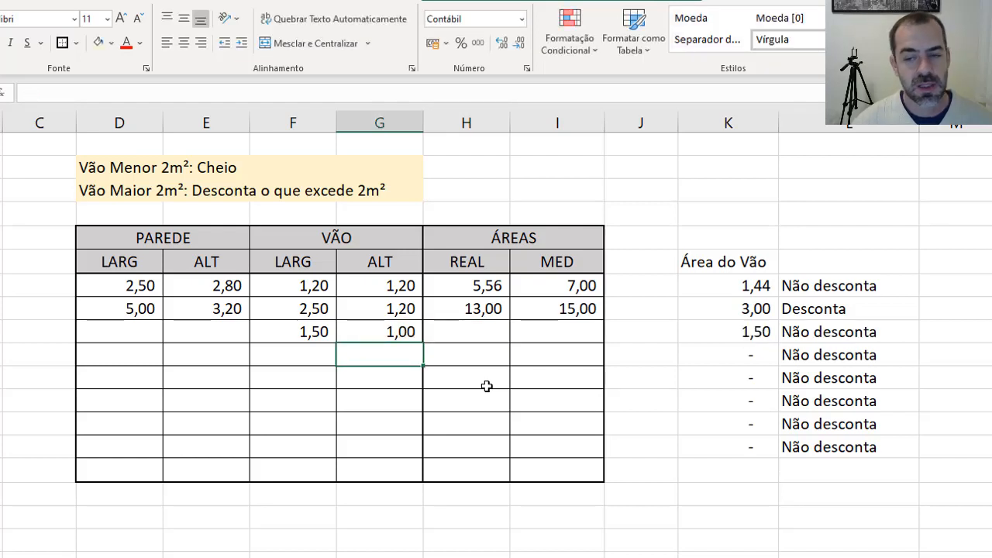
- Clear the SE text results from column L, range L9:L18
{"action": "left_click", "coordinate": [835, 286]}
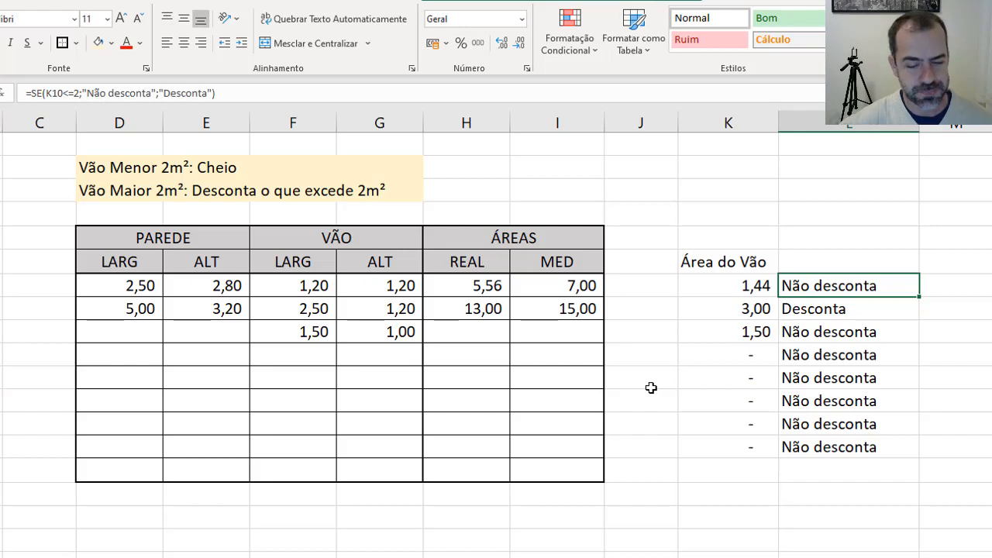
{"action": "left_click", "coordinate": [702, 245]}
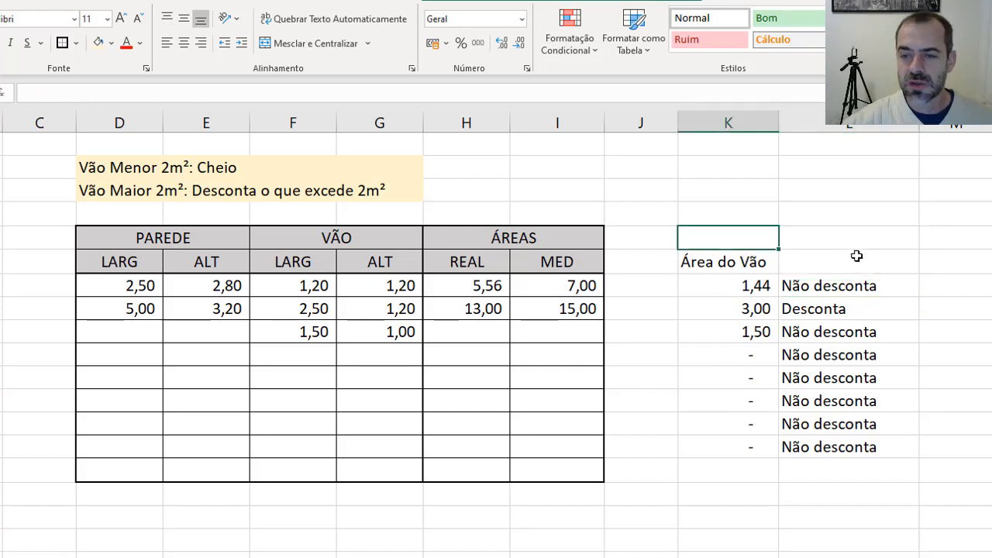
{"action": "left_click_drag", "start_coordinate": [857, 256], "coordinate": [880, 446]}
{"action": "left_click", "coordinate": [945, 324]}
{"action": "left_click_drag", "start_coordinate": [830, 269], "coordinate": [854, 460]}
{"action": "key", "text": "Delete"}
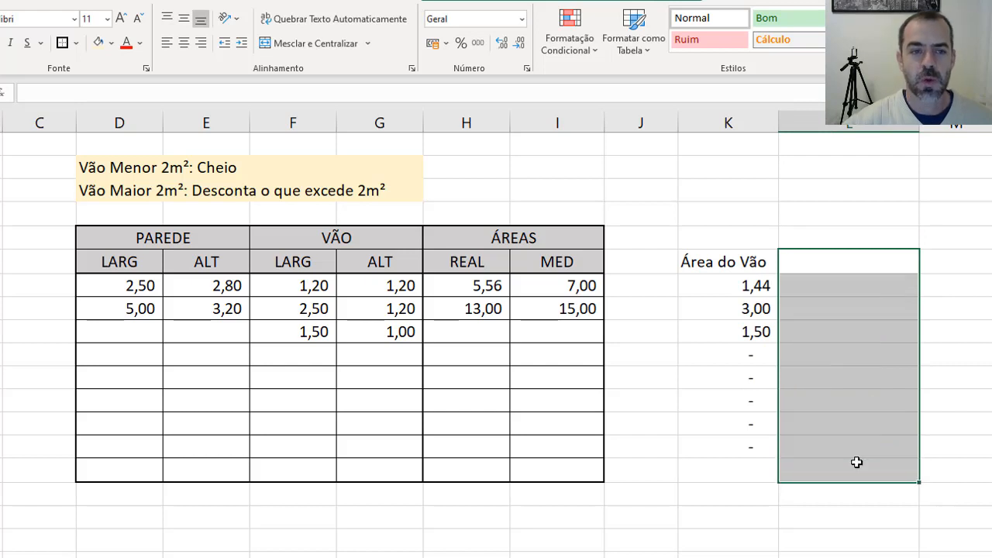
{"action": "left_click", "coordinate": [736, 451]}
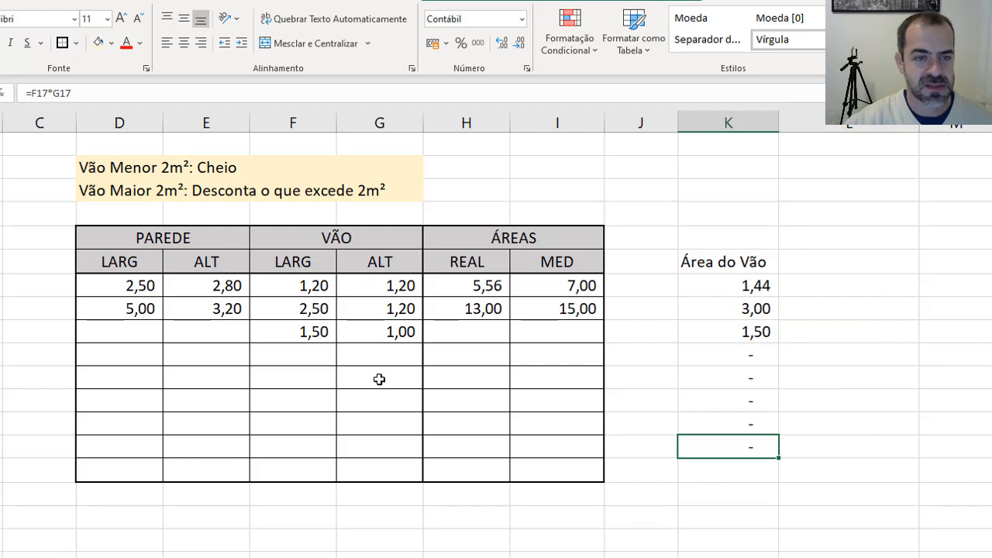
- Replace the discount rule for openings above 2 m² in D6 with "Deconto 50%"
{"action": "left_click", "coordinate": [107, 194]}
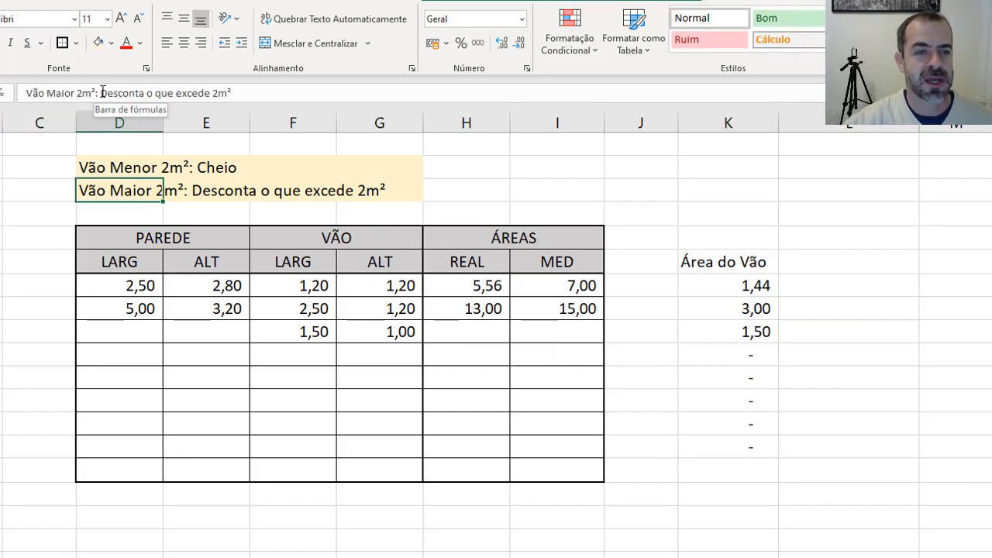
{"action": "left_click_drag", "start_coordinate": [100, 92], "coordinate": [271, 96]}
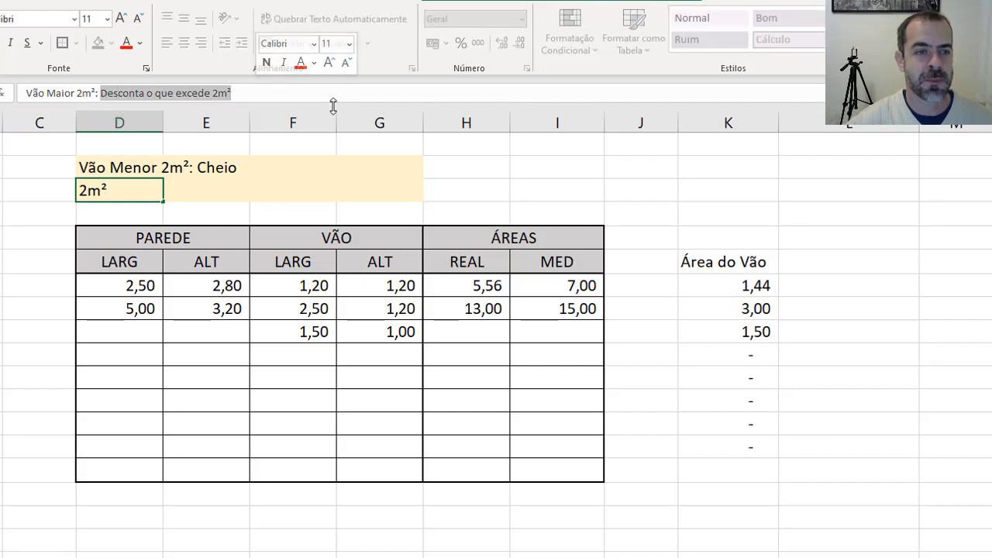
{"action": "type", "text": "Deconto"}
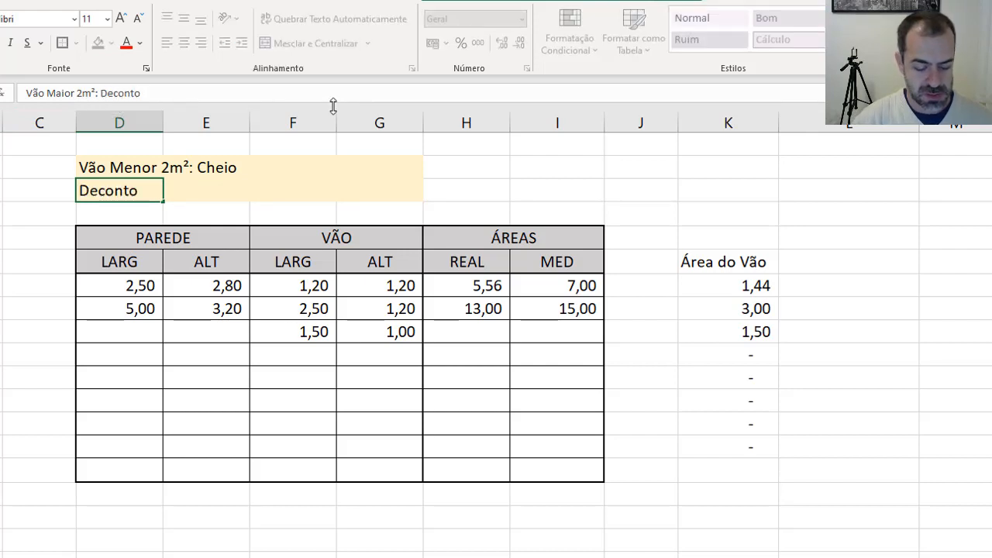
{"action": "type", "text": " 50%"}
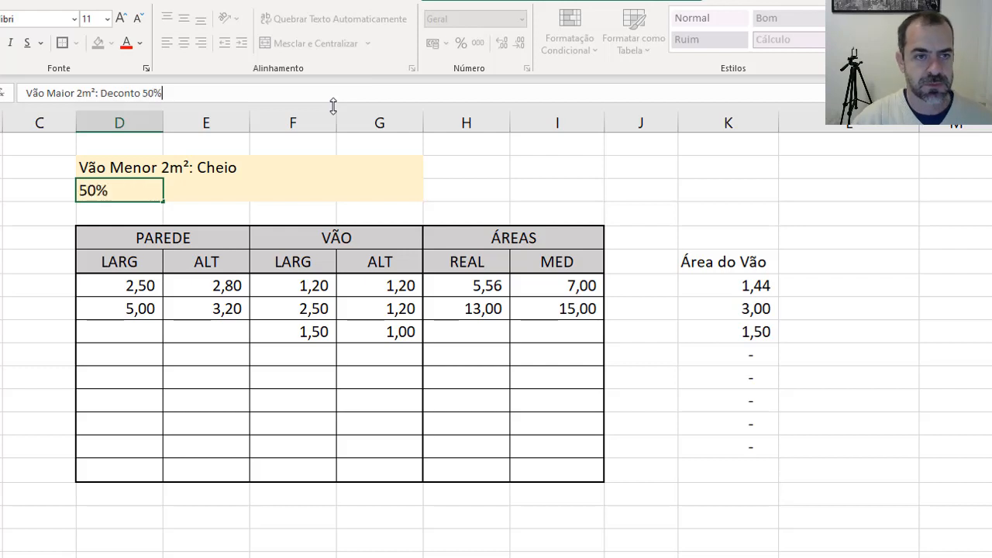
{"action": "key", "text": "ctrl+Return"}
{"action": "key", "text": "Return"}
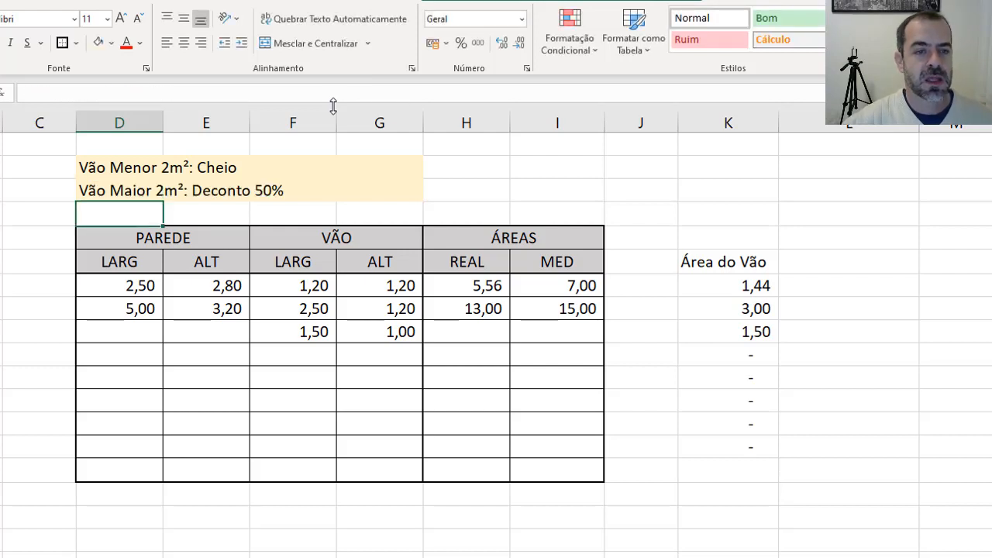
- Reword the second discount rule in D6 as "Vão Entre 2 e 5m²: Deconto 50%"
{"action": "left_click", "coordinate": [139, 190]}
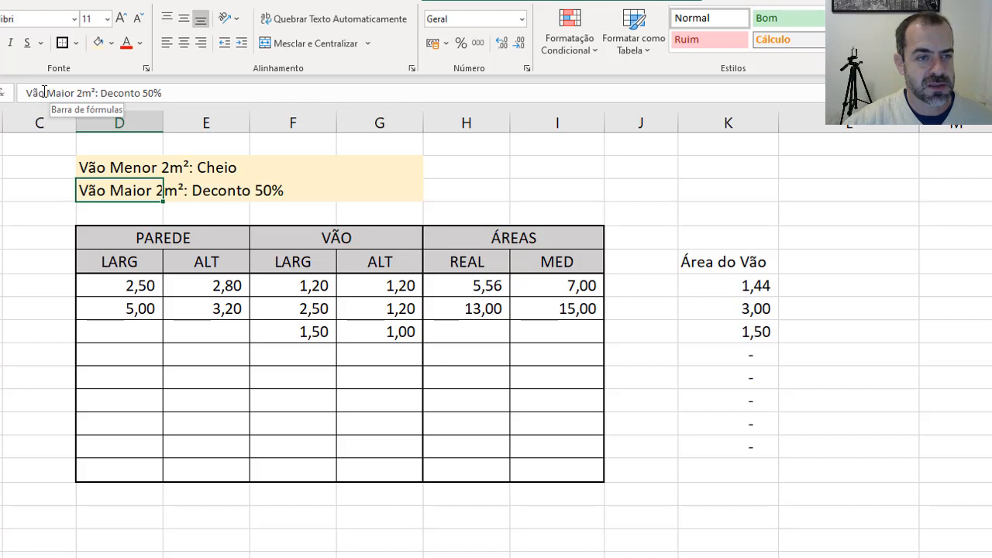
{"action": "left_click", "coordinate": [46, 93]}
{"action": "type", "text": "Entre 1"}
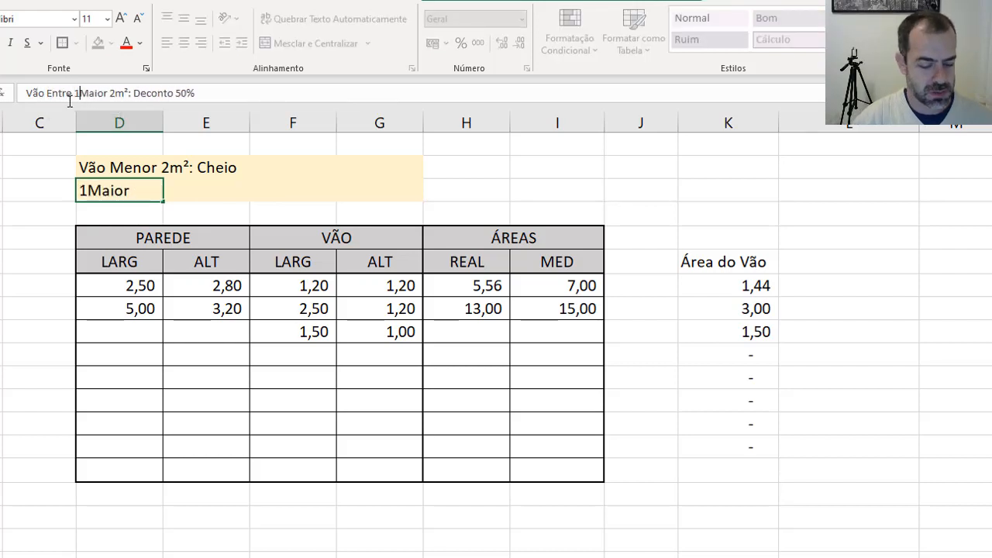
{"action": "key", "text": "BackSpace"}
{"action": "type", "text": "2 e 5"}
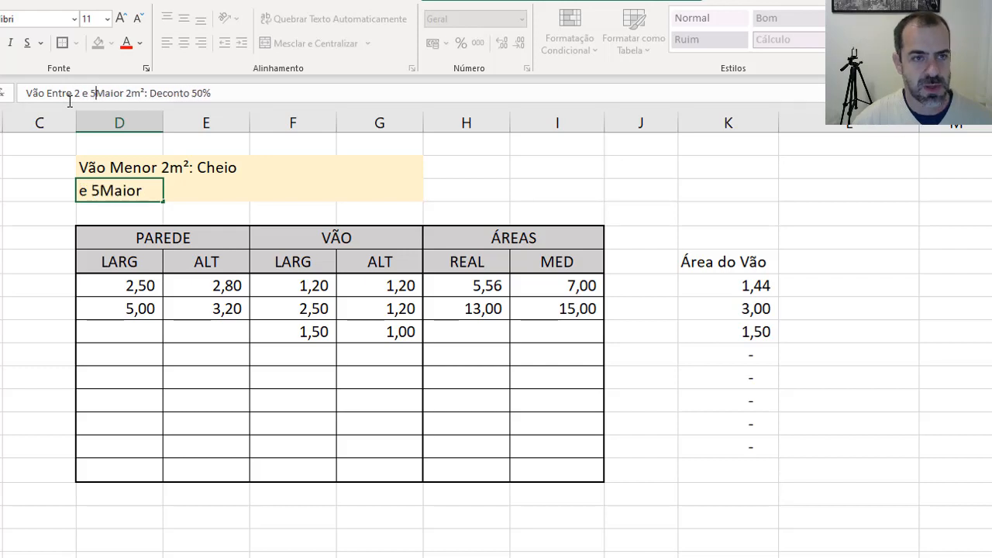
{"action": "key", "text": "Delete"}
{"action": "key", "text": "Delete"}
{"action": "key", "text": "Delete"}
{"action": "key", "text": "Delete"}
{"action": "key", "text": "Delete"}
{"action": "key", "text": "Delete"}
{"action": "key", "text": "Delete"}
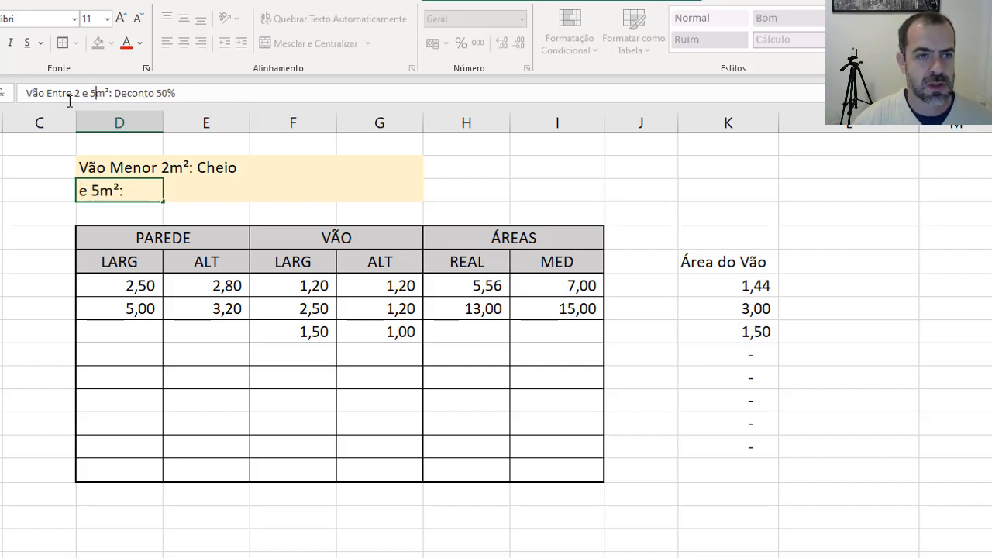
{"action": "key", "text": "Return"}
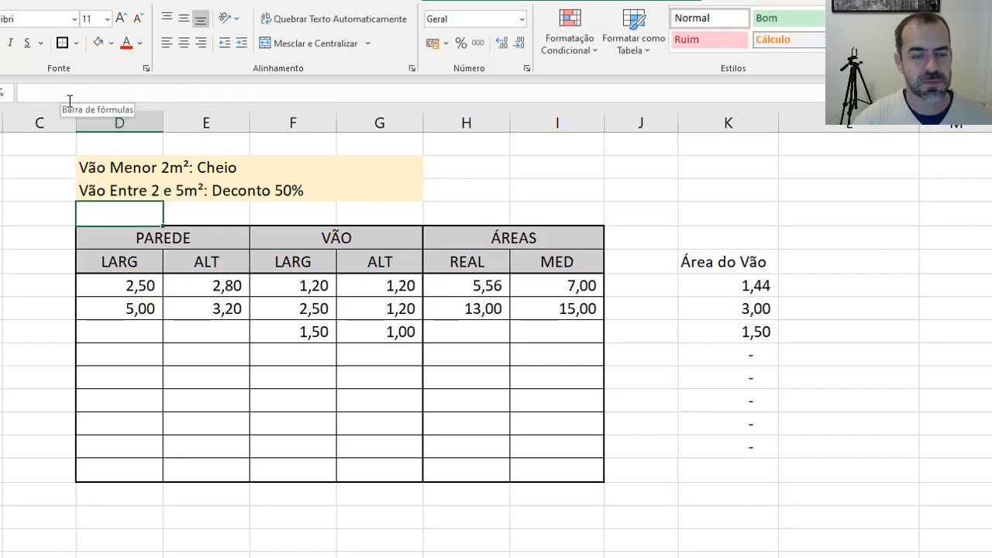
- Copy the D6 discount rule into D7 and fill D7:G7 with the same light orange as the rules above
{"action": "left_click", "coordinate": [93, 190]}
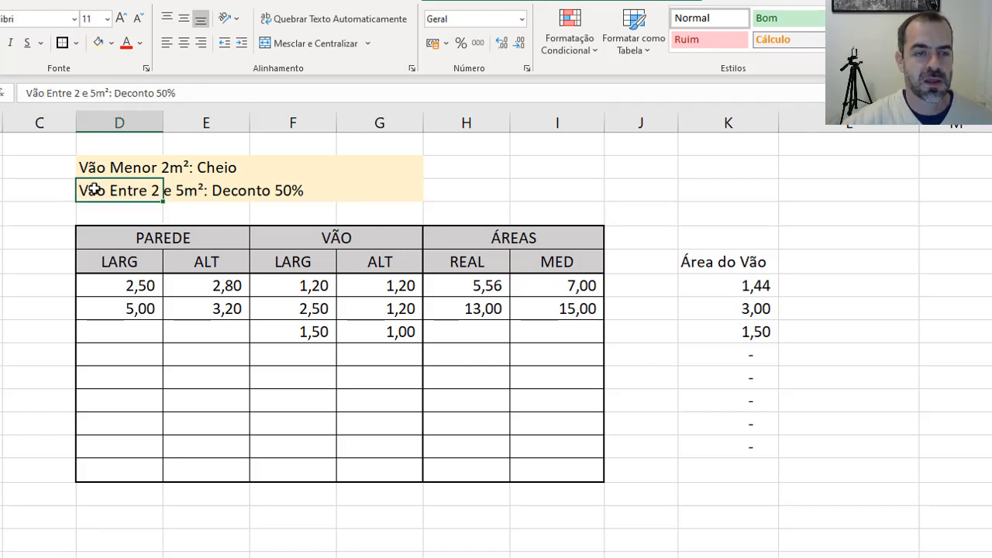
{"action": "key", "text": "ctrl+c"}
{"action": "left_click", "coordinate": [106, 209]}
{"action": "key", "text": "ctrl+v"}
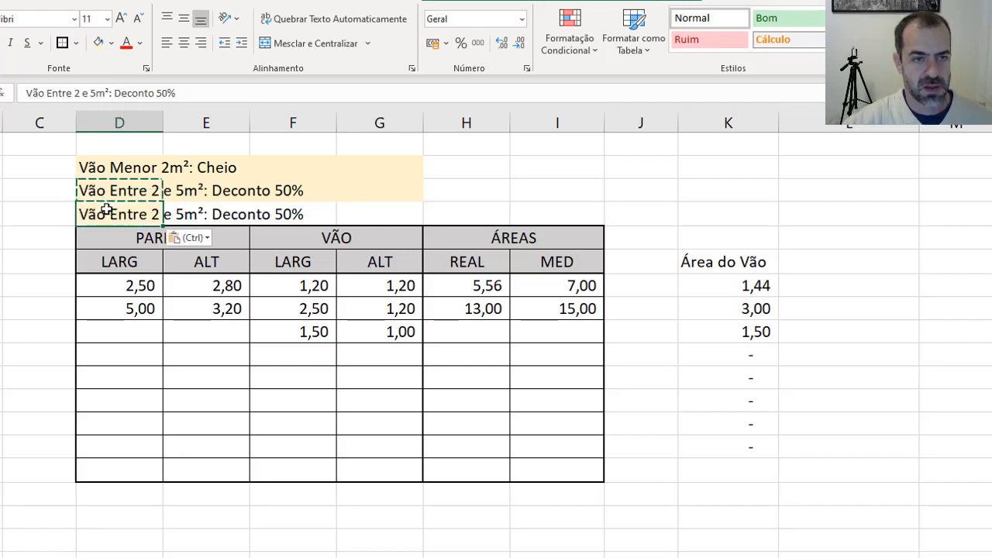
{"action": "key", "text": "Escape"}
{"action": "left_click_drag", "start_coordinate": [121, 209], "coordinate": [409, 209]}
{"action": "left_click", "coordinate": [97, 43]}
- Change the copied rule in D7 to "Vão Maior 5m²: Deconto 100%"
{"action": "double_click", "coordinate": [143, 214]}
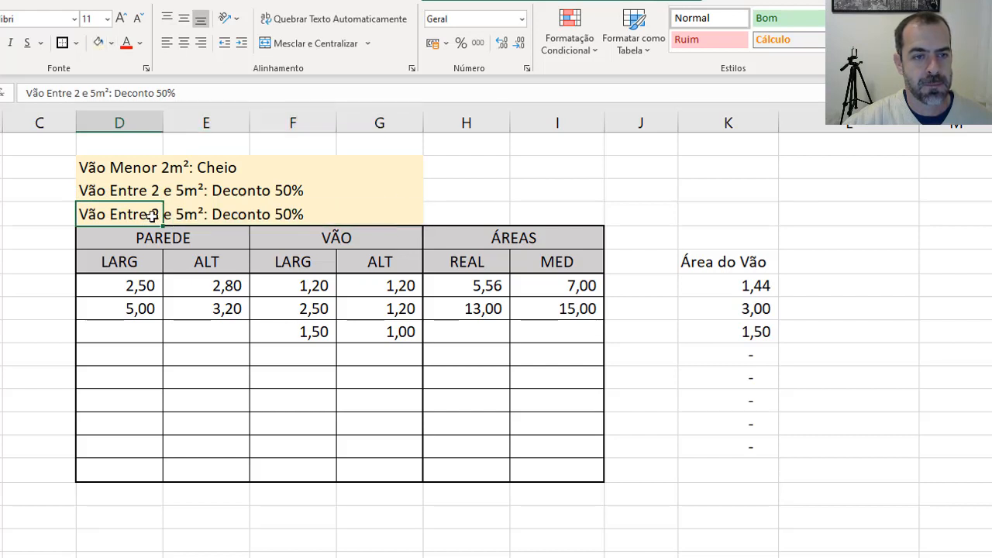
{"action": "left_click", "coordinate": [109, 214]}
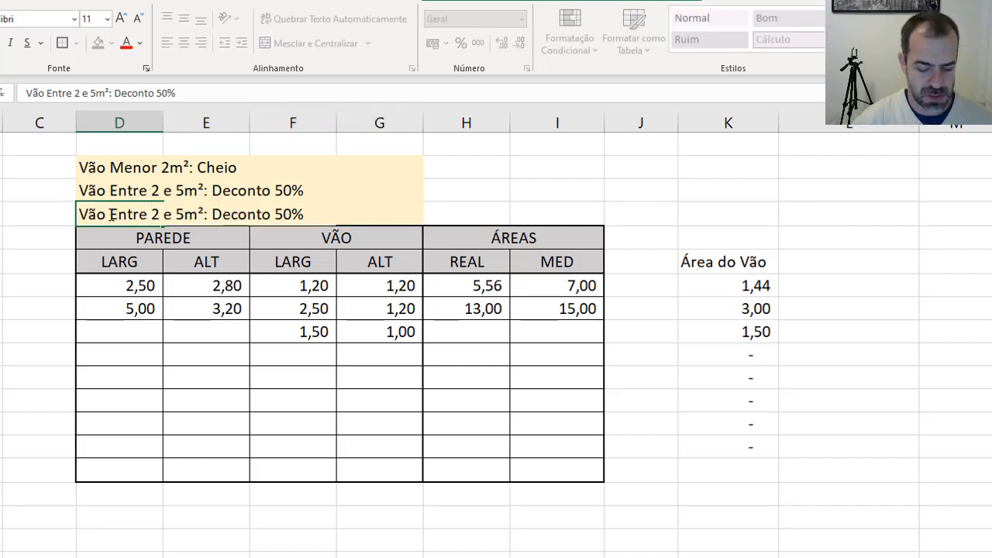
{"action": "type", "text": "Maior"}
{"action": "key", "text": "Delete"}
{"action": "key", "text": "Delete"}
{"action": "key", "text": "Delete"}
{"action": "key", "text": "Delete"}
{"action": "key", "text": "Delete"}
{"action": "key", "text": "Delete"}
{"action": "key", "text": "Delete"}
{"action": "key", "text": "Delete"}
{"action": "key", "text": "Delete"}
{"action": "key", "text": "Delete"}
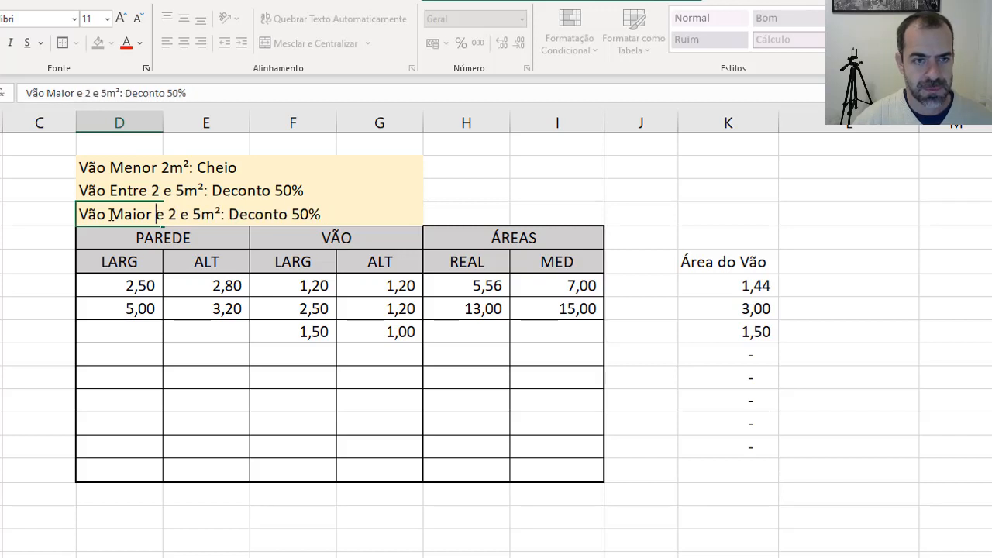
{"action": "key", "text": "Right"}
{"action": "key", "text": "Right"}
{"action": "key", "text": "Right"}
{"action": "key", "text": "Right"}
{"action": "key", "text": "Right"}
{"action": "key", "text": "Right"}
{"action": "key", "text": "Right"}
{"action": "key", "text": "Right"}
{"action": "key", "text": "Right"}
{"action": "key", "text": "Right"}
{"action": "key", "text": "Right"}
{"action": "key", "text": "Right"}
{"action": "key", "text": "Right"}
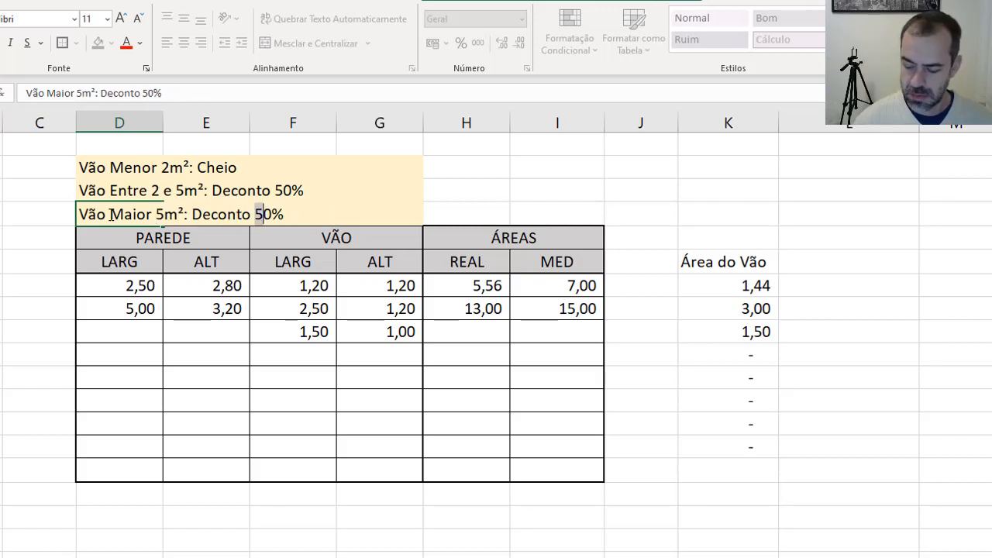
{"action": "key", "text": "Delete"}
{"action": "type", "text": "10"}
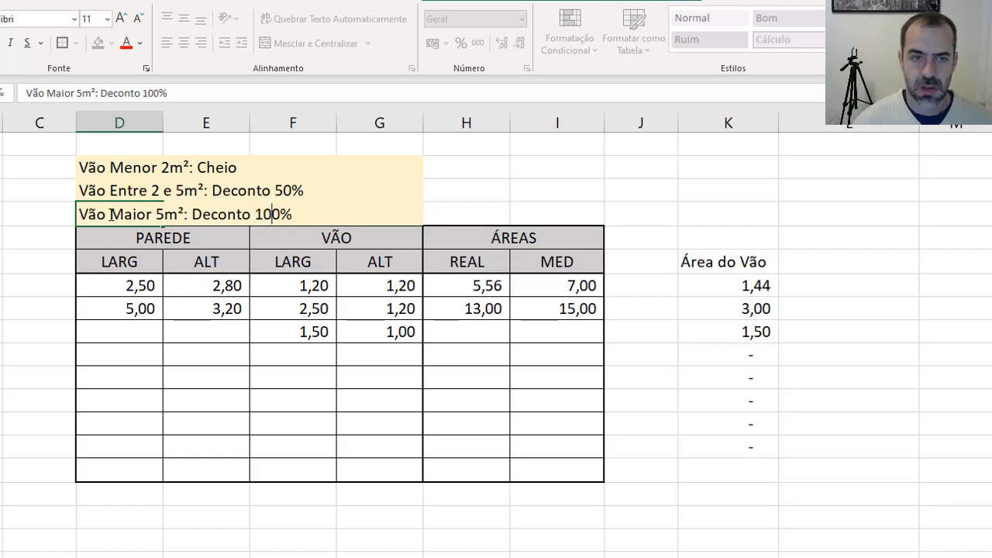
{"action": "key", "text": "Return"}
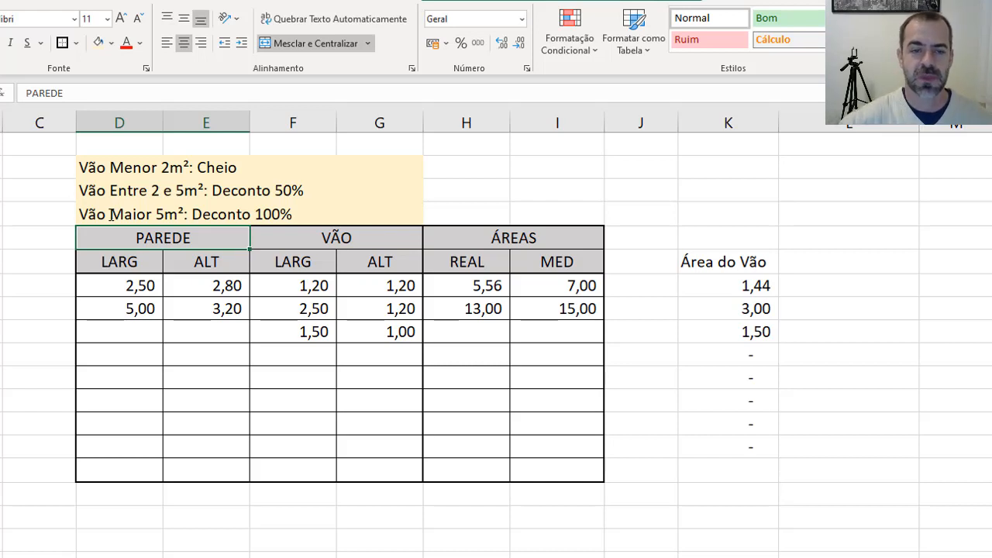
- Clear the opening dimensions in F10:G13 and the wall dimensions in D10:E11
{"action": "left_click_drag", "start_coordinate": [266, 281], "coordinate": [389, 352]}
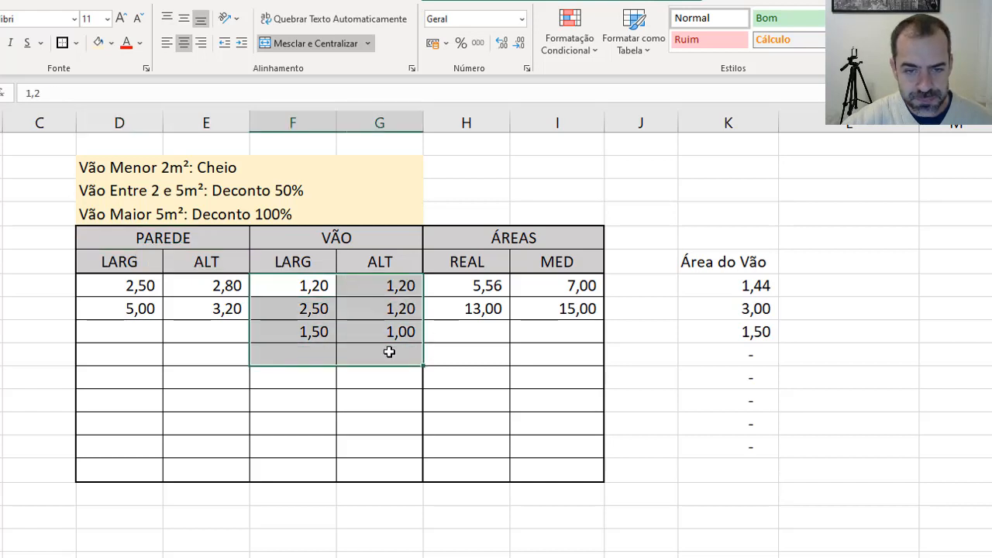
{"action": "key", "text": "ctrl+v"}
{"action": "key", "text": "Delete"}
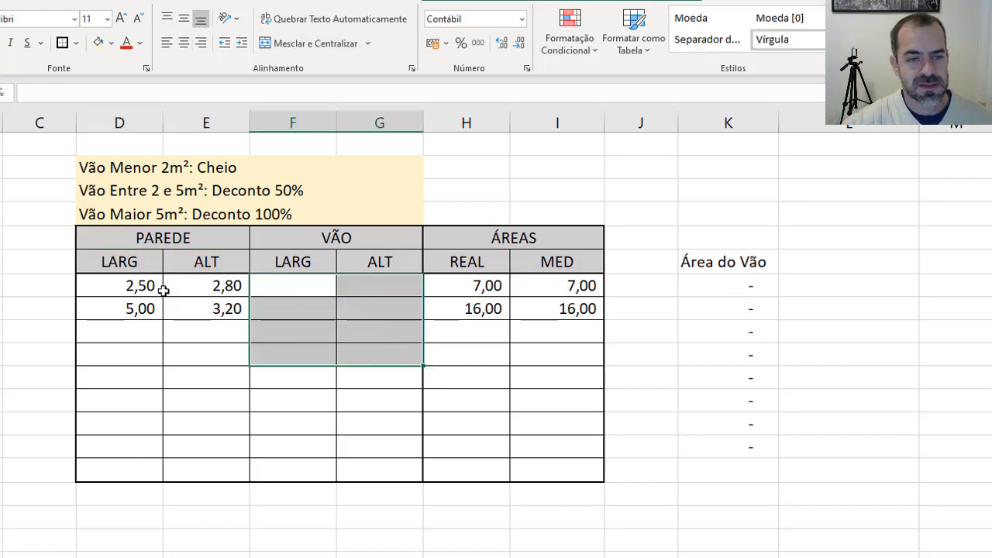
{"action": "left_click_drag", "start_coordinate": [146, 287], "coordinate": [233, 314]}
{"action": "key", "text": "Delete"}
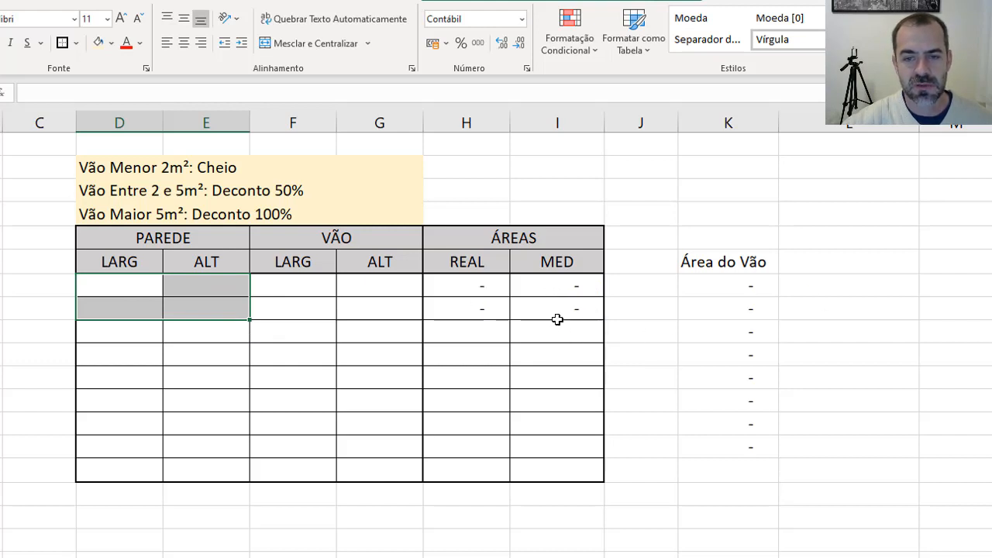
- Clear the MED area formulas in I10:I13
{"action": "left_click_drag", "start_coordinate": [558, 317], "coordinate": [561, 343]}
{"action": "key", "text": "Delete"}
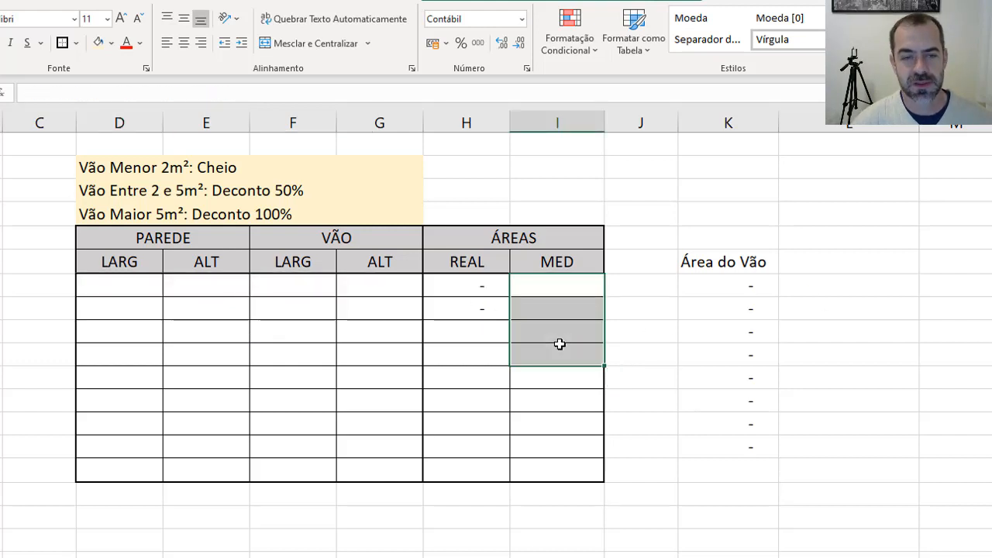
{"action": "key", "text": "Down"}
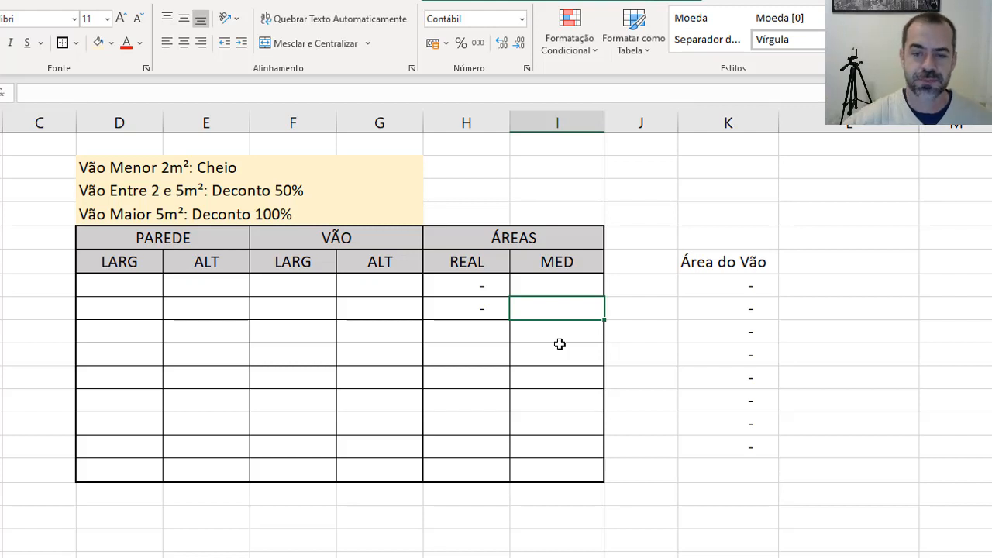
- Enter the first wall in row 10 with a width of 2,5 and a height of 2,8
{"action": "left_click", "coordinate": [151, 284]}
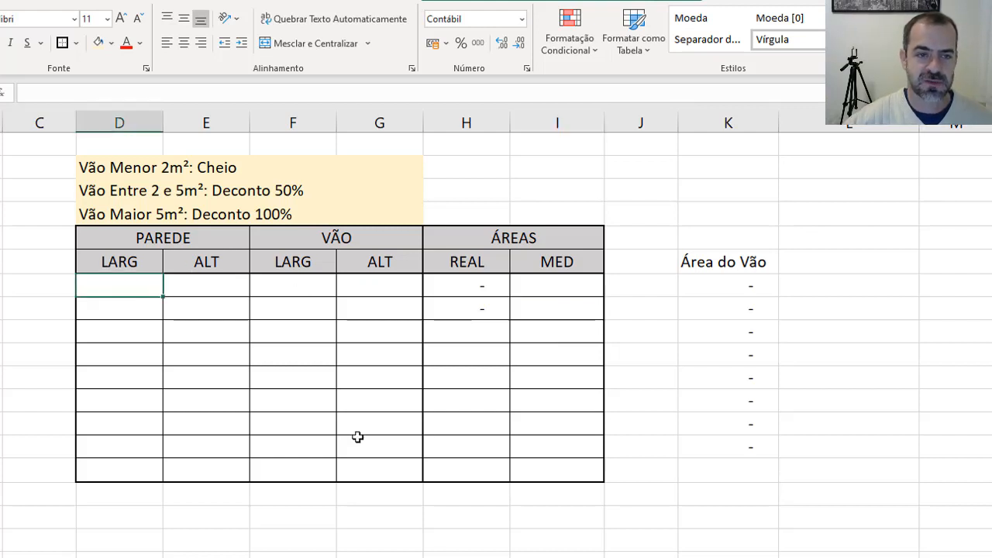
{"action": "type", "text": "2,5"}
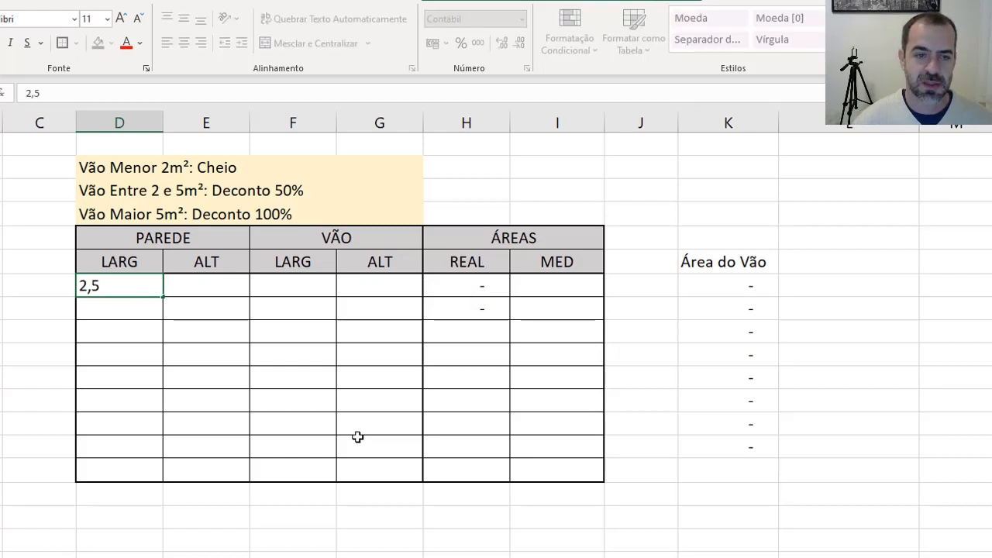
{"action": "key", "text": "Tab"}
{"action": "type", "text": "2,8"}
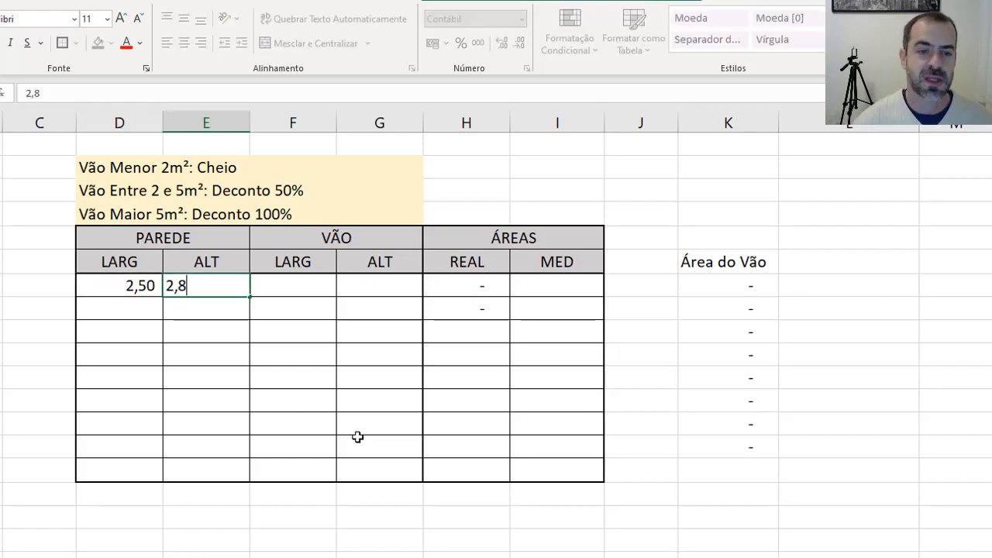
{"action": "key", "text": "Tab"}
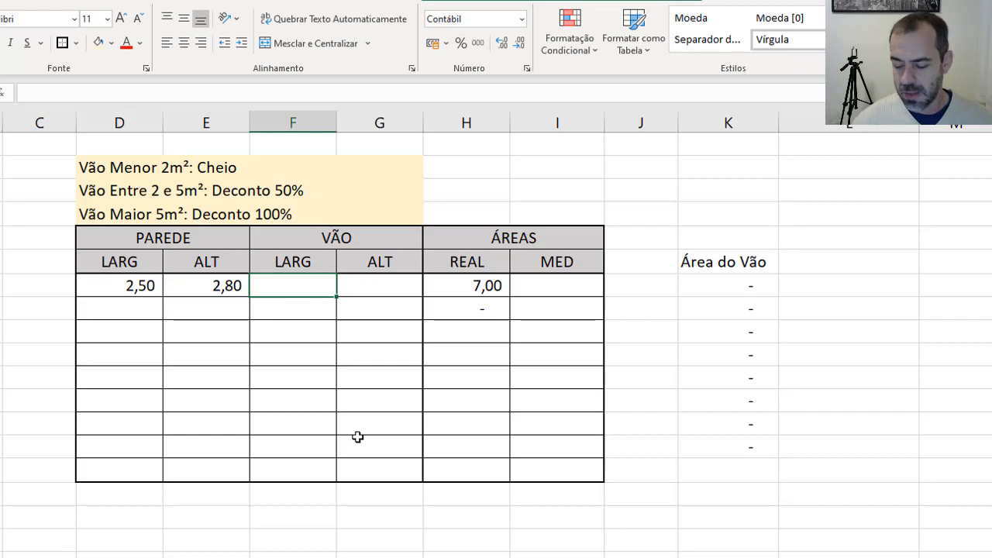
- Enter the row 10 opening with a width of 1,1 and a height of 1,1
{"action": "type", "text": "1,2"}
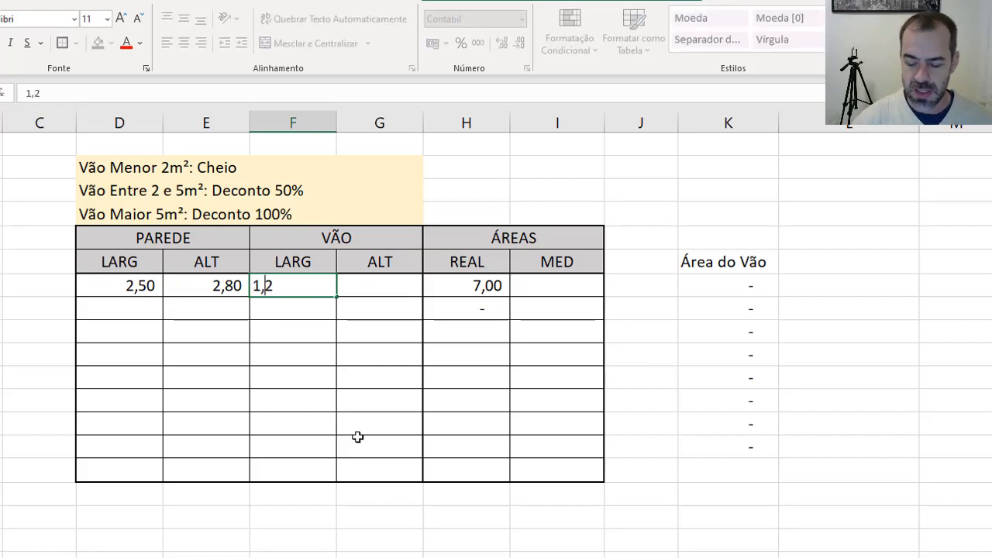
{"action": "key", "text": "BackSpace"}
{"action": "key", "text": "ctrl+Return"}
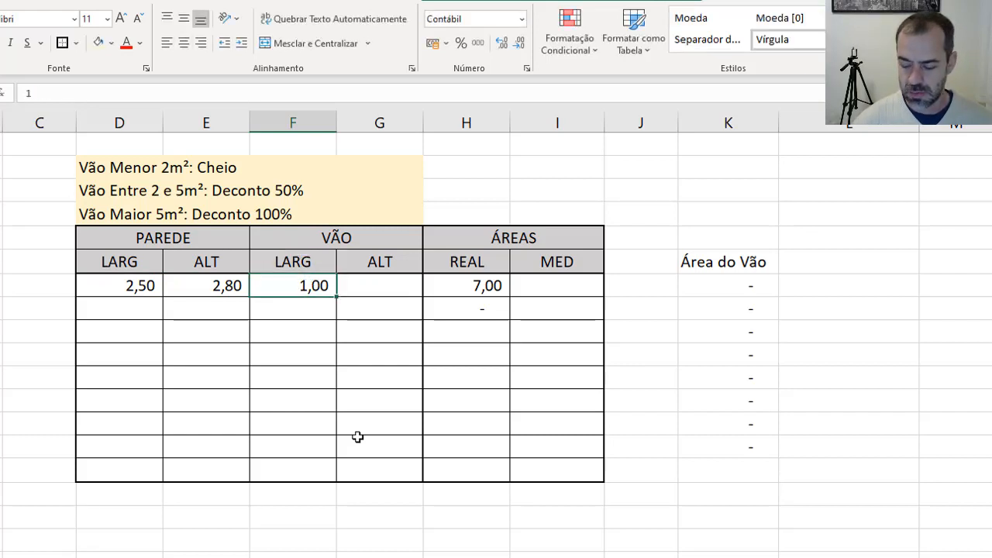
{"action": "type", "text": "1,1"}
{"action": "key", "text": "Tab"}
{"action": "type", "text": "1,1"}
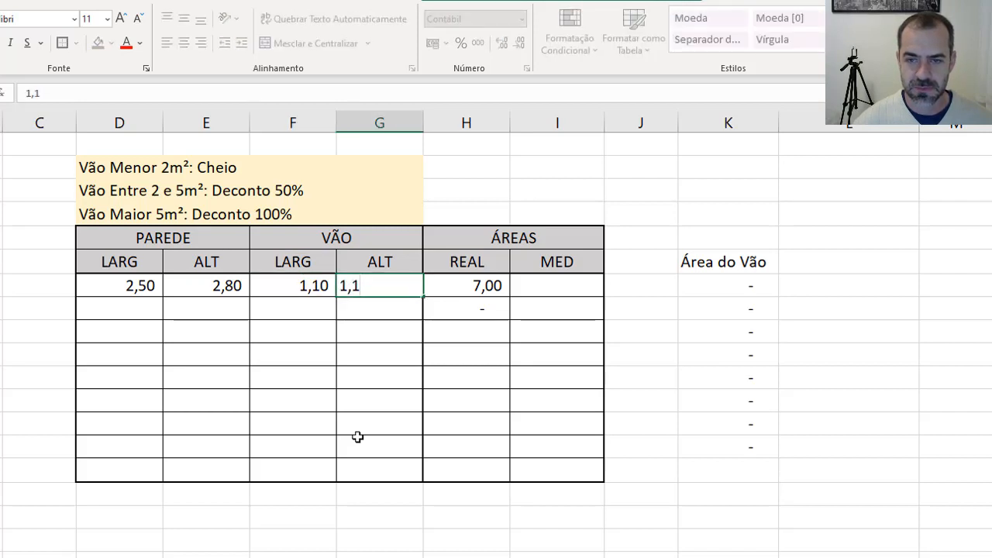
{"action": "key", "text": "Tab"}
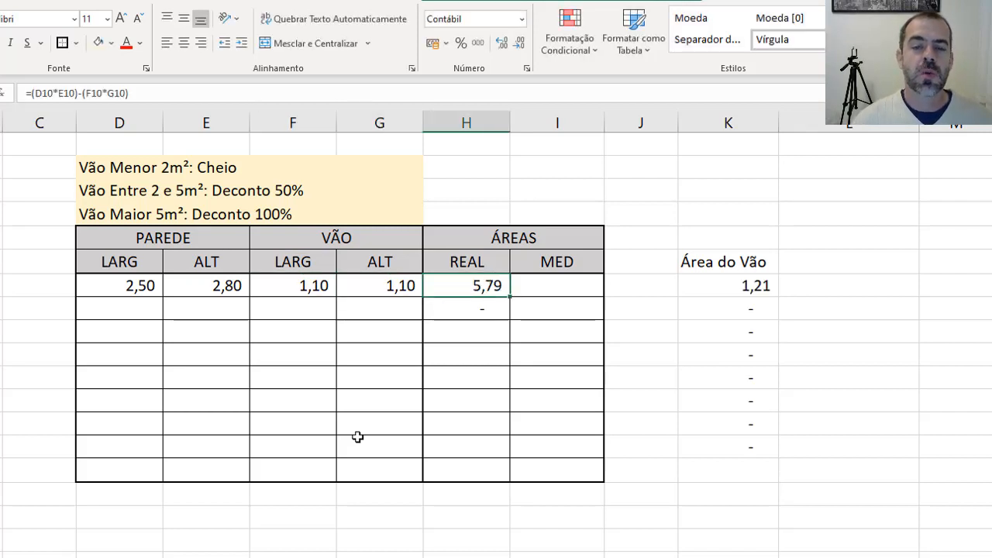
- Start the MED formula in I10 with the wall area minus a deduction, =(D10*E10)-
{"action": "key", "text": "Tab"}
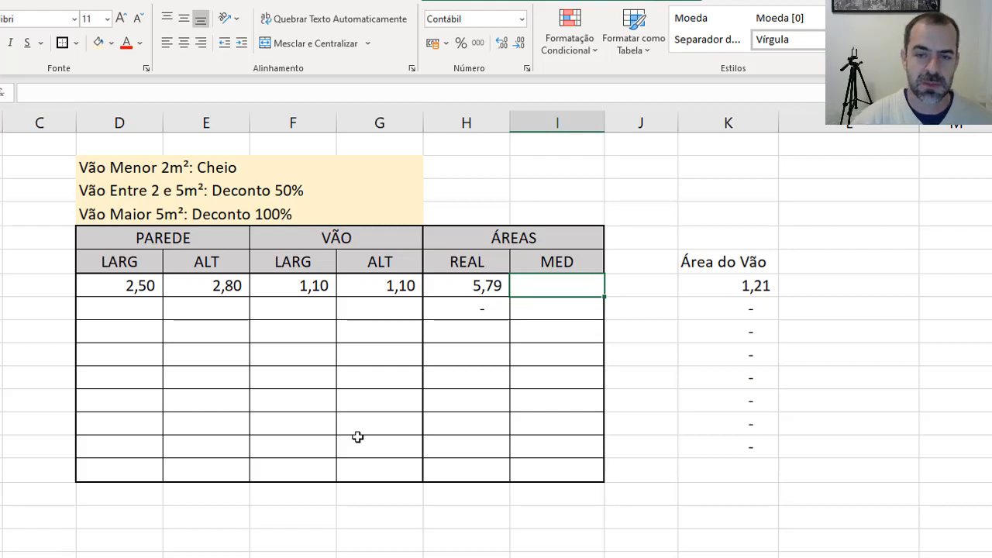
{"action": "type", "text": "=("}
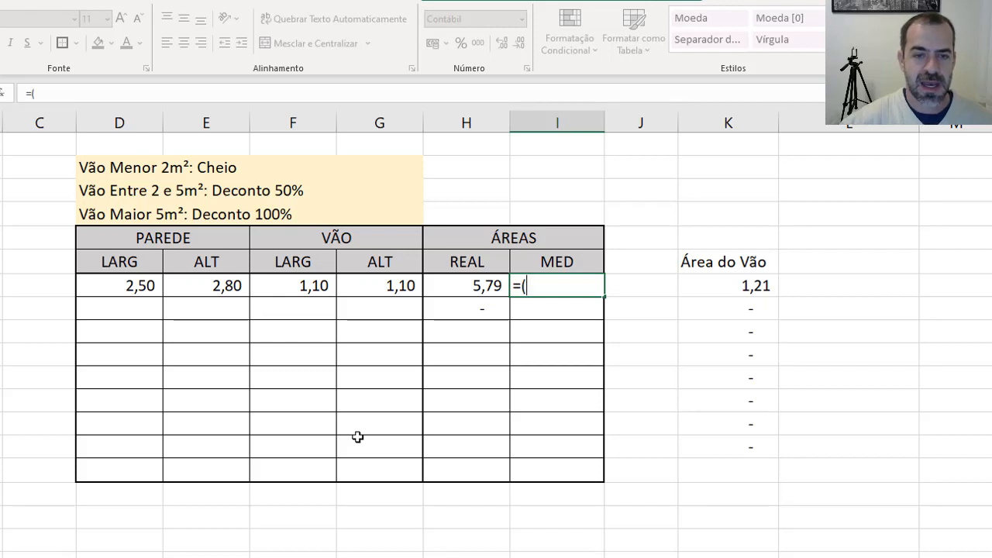
{"action": "left_click", "coordinate": [128, 285]}
{"action": "type", "text": "*"}
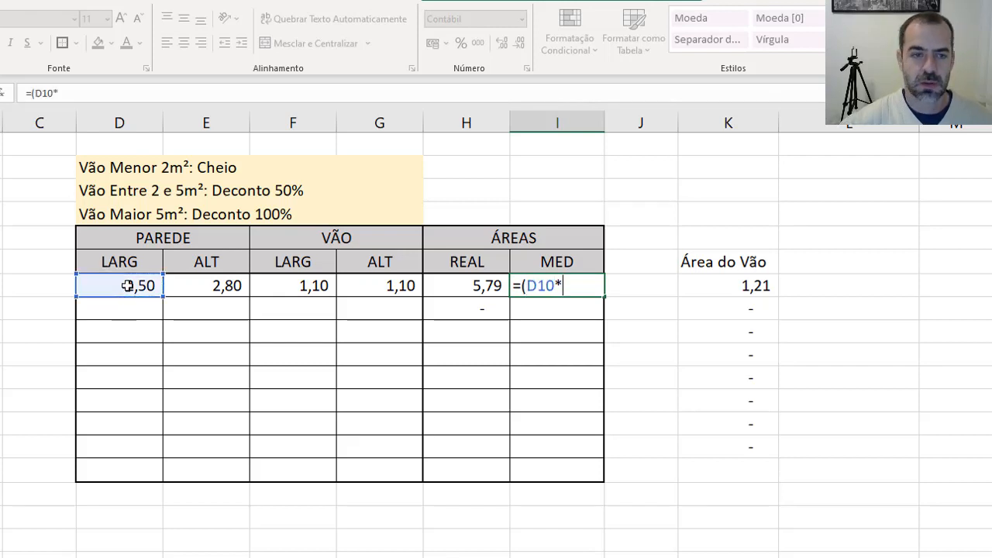
{"action": "left_click", "coordinate": [237, 285]}
{"action": "type", "text": ")-"}
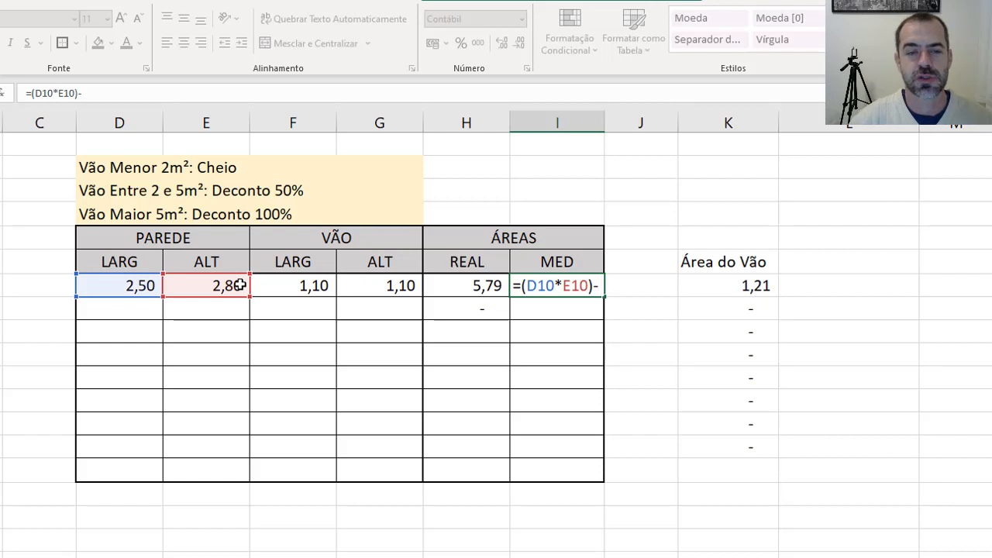
- Add an SE test to the I10 formula that deducts 0 when the opening area K10<=2
{"action": "type", "text": "se"}
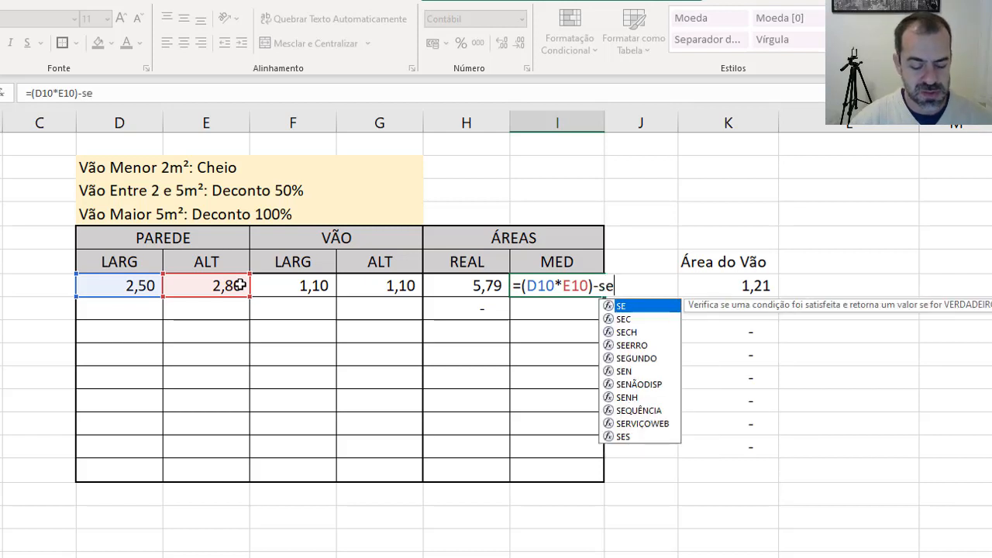
{"action": "type", "text": "("}
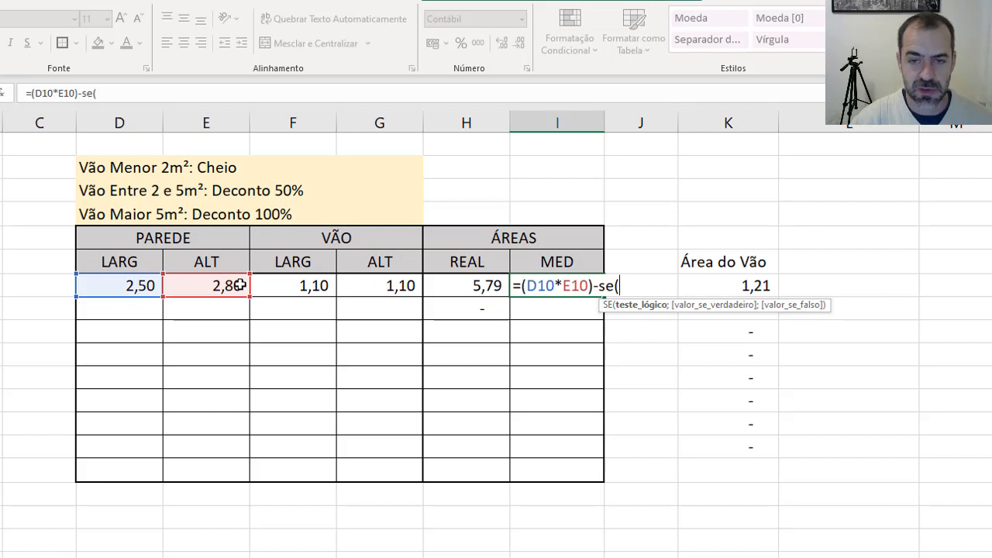
{"action": "type", "text": "("}
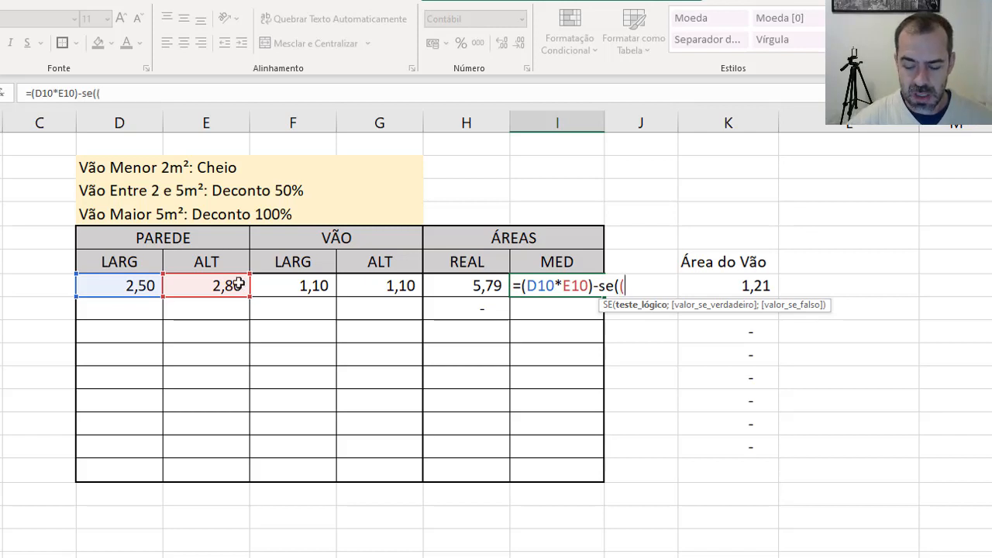
{"action": "key", "text": "BackSpace"}
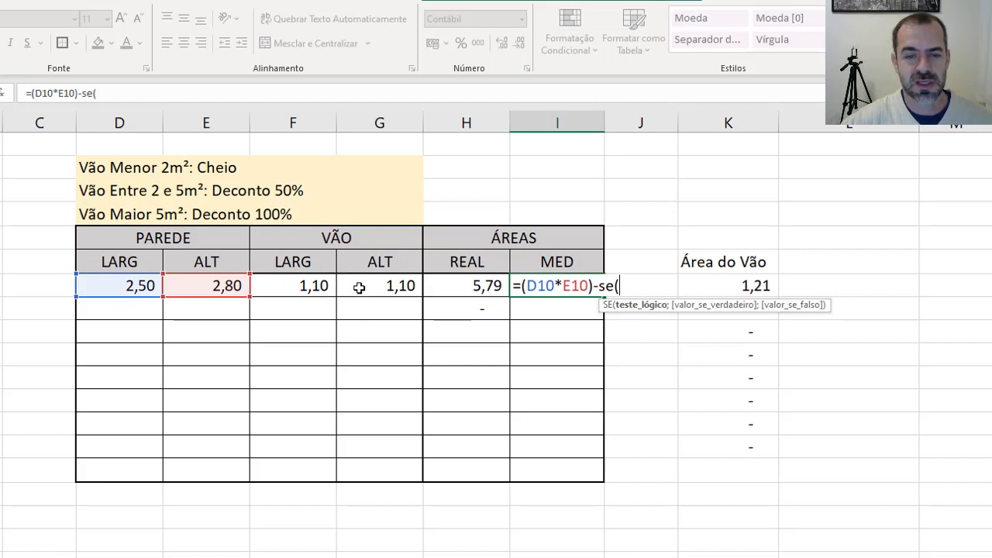
{"action": "left_click", "coordinate": [744, 287]}
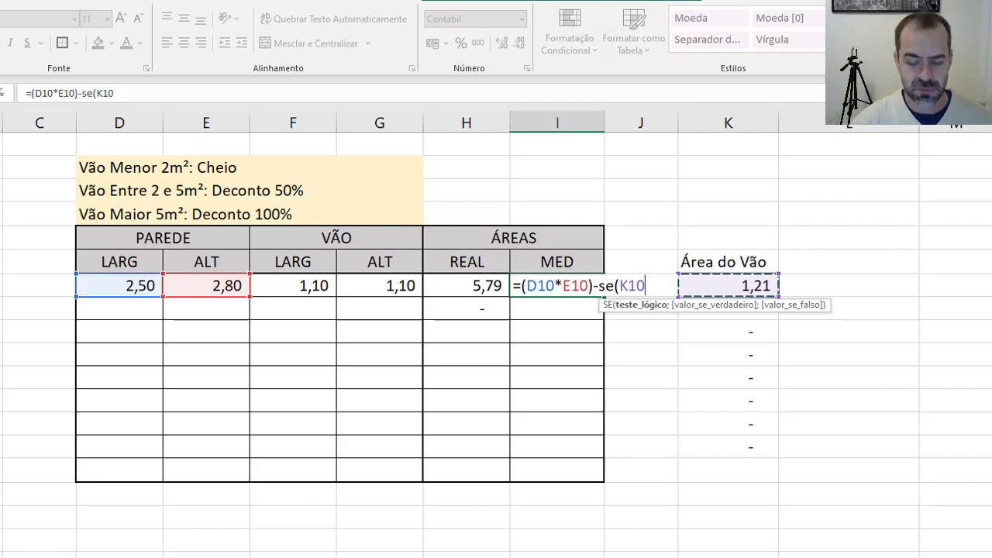
{"action": "type", "text": "<"}
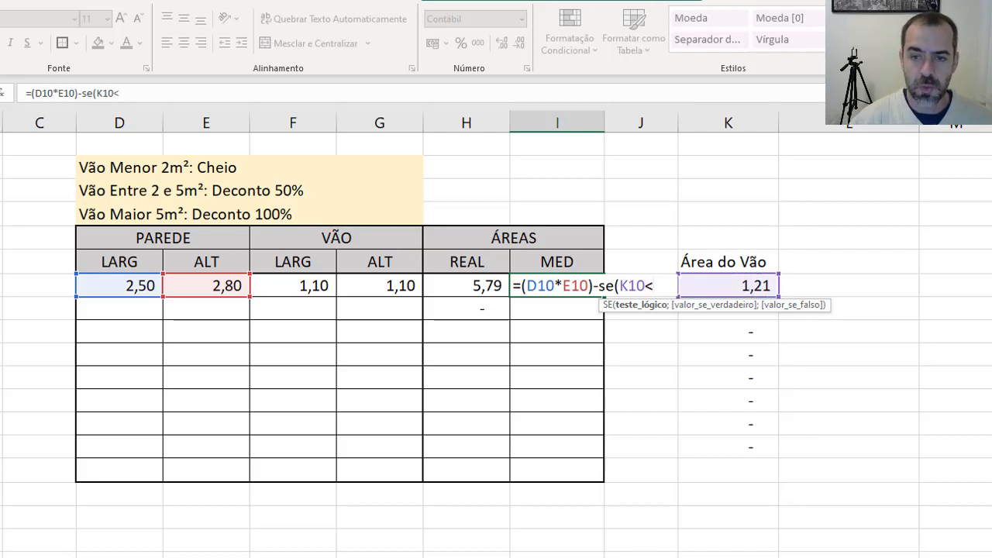
{"action": "type", "text": "=2"}
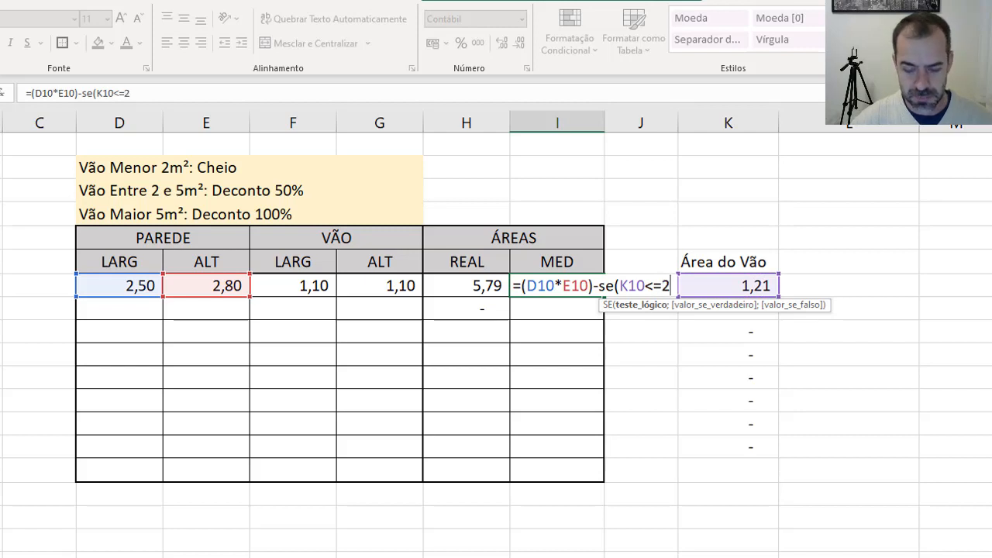
{"action": "type", "text": ";"}
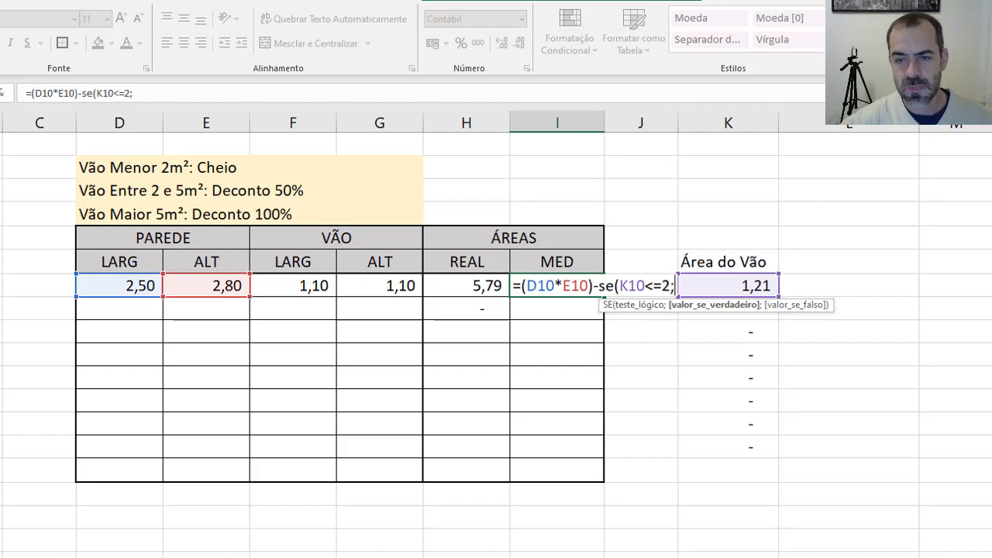
{"action": "scroll", "coordinate": [614, 518], "scroll_direction": "down", "scroll_amount": 2}
{"action": "scroll", "coordinate": [614, 519], "scroll_direction": "up", "scroll_amount": 2}
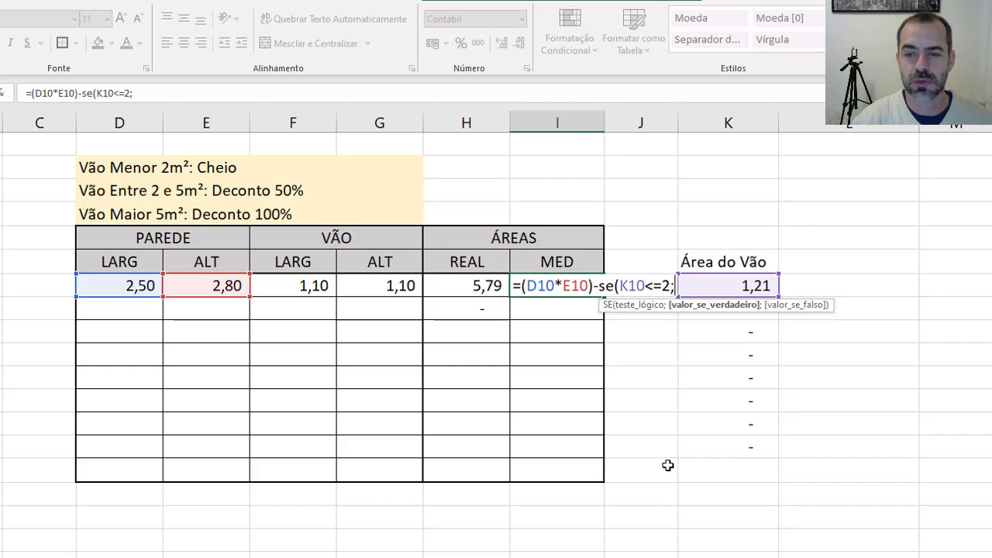
{"action": "type", "text": "0<=2"}
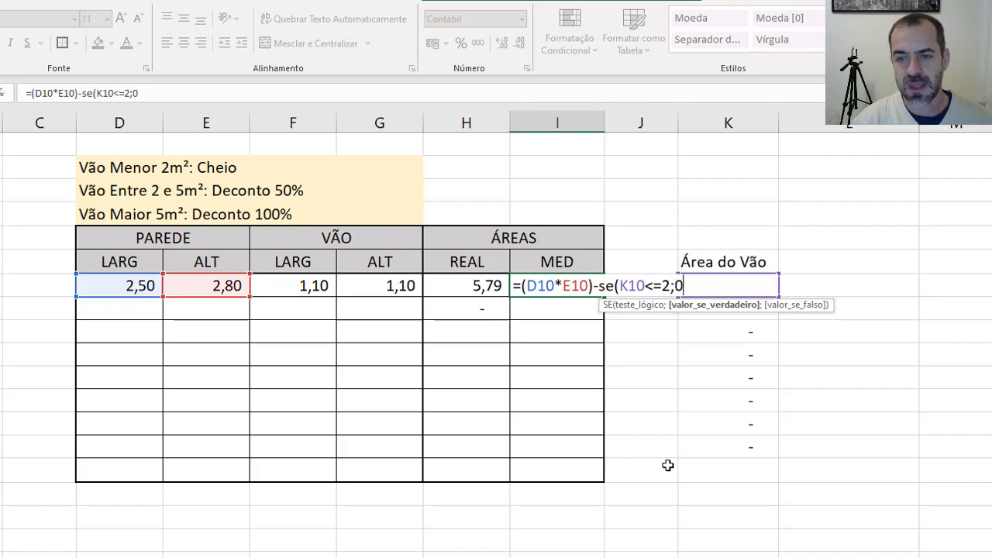
{"action": "type", "text": ";"}
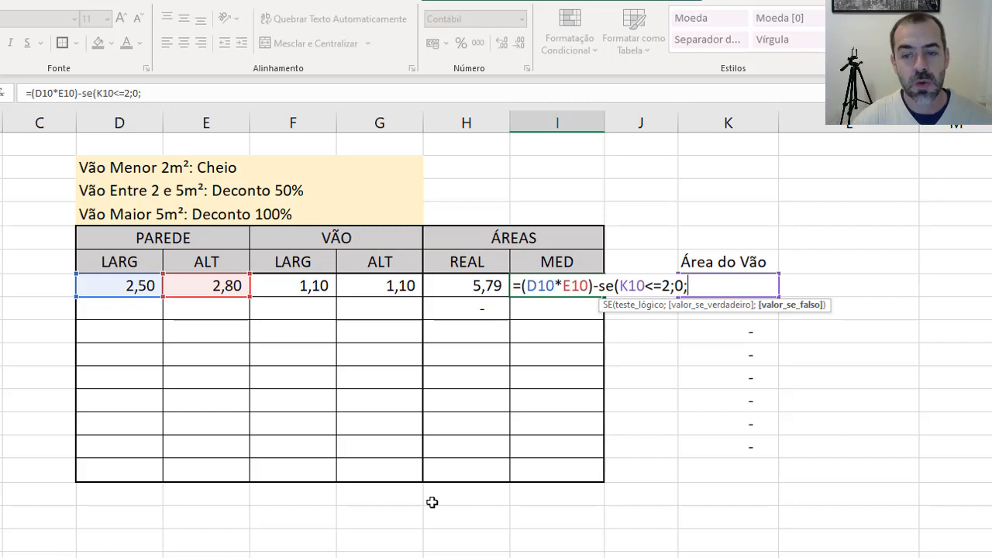
- Nest a second SE as the false case, deducting K10*0,5 when K10<=5
{"action": "type", "text": "se("}
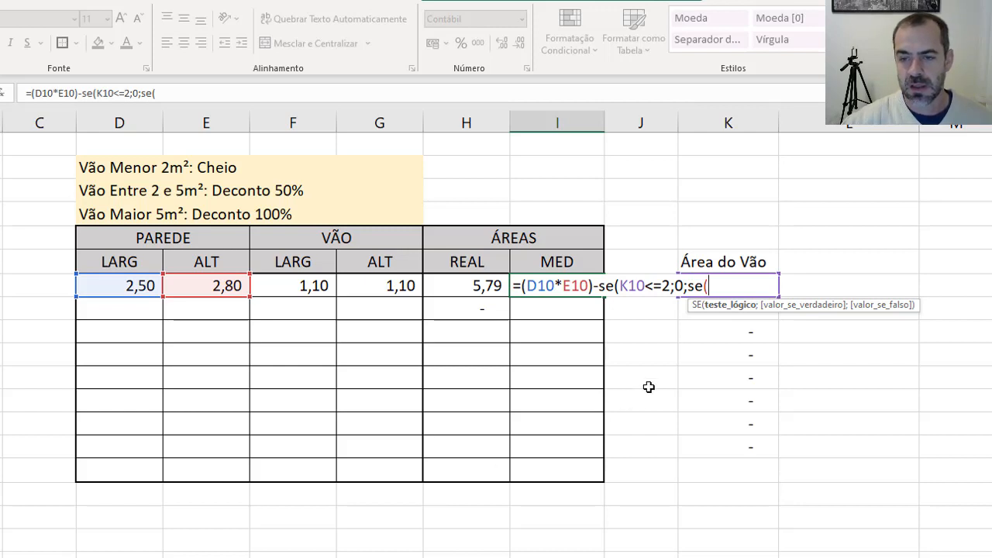
{"action": "left_click", "coordinate": [713, 338]}
{"action": "key", "text": "Up"}
{"action": "key", "text": "Up"}
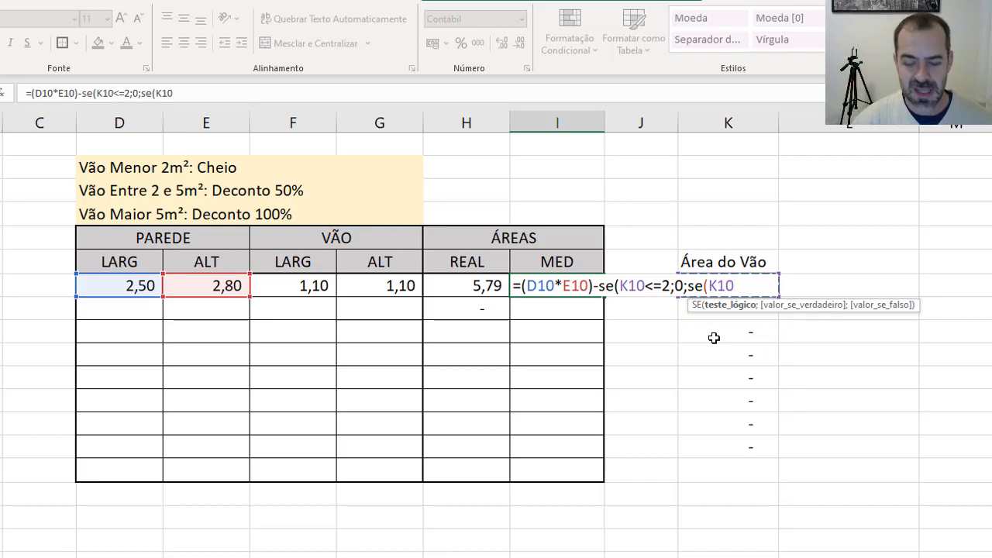
{"action": "type", "text": "<="}
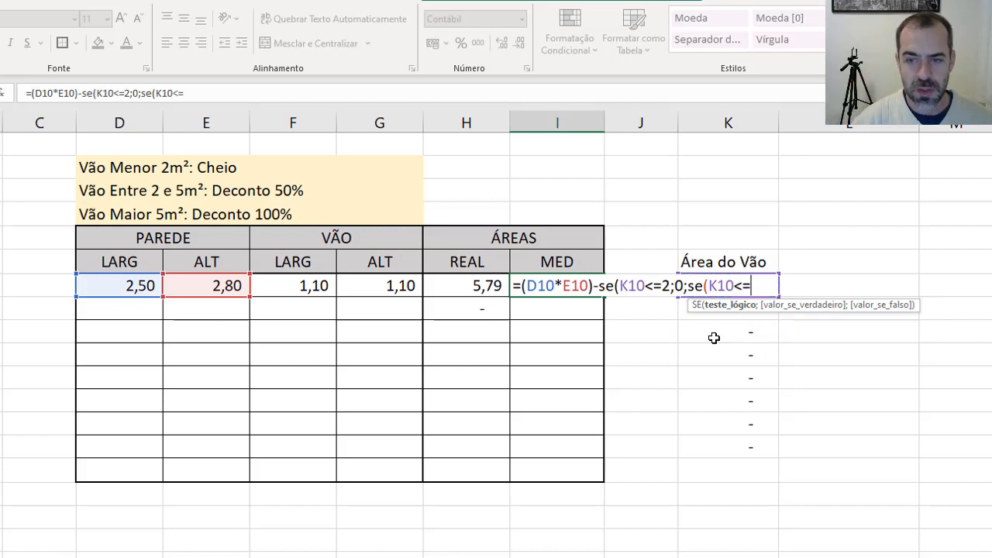
{"action": "type", "text": "5"}
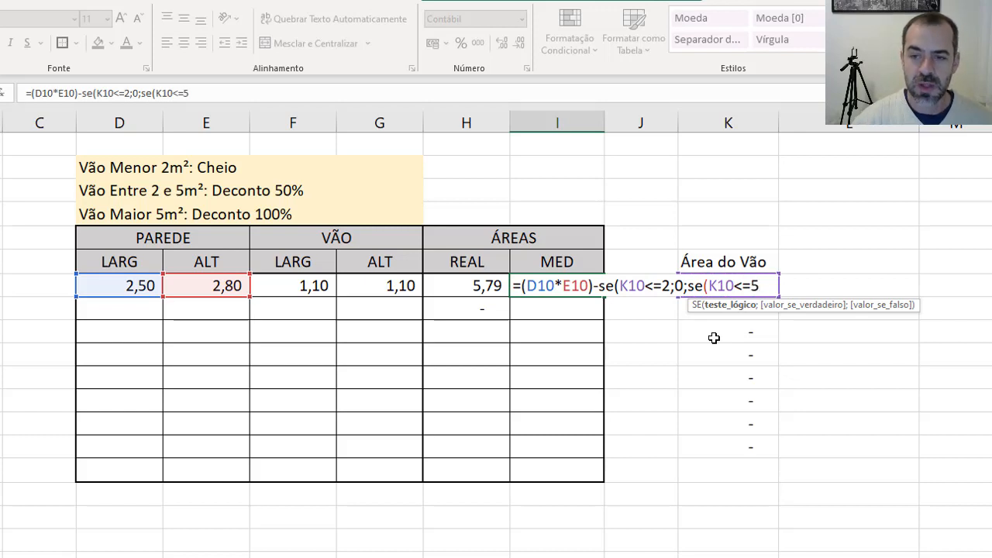
{"action": "type", "text": ";"}
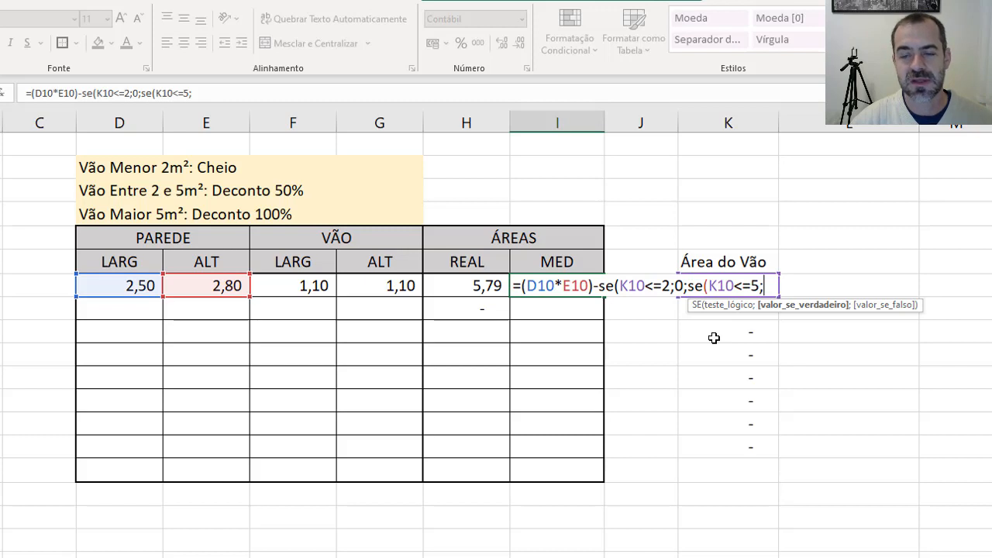
{"action": "type", "text": "k"}
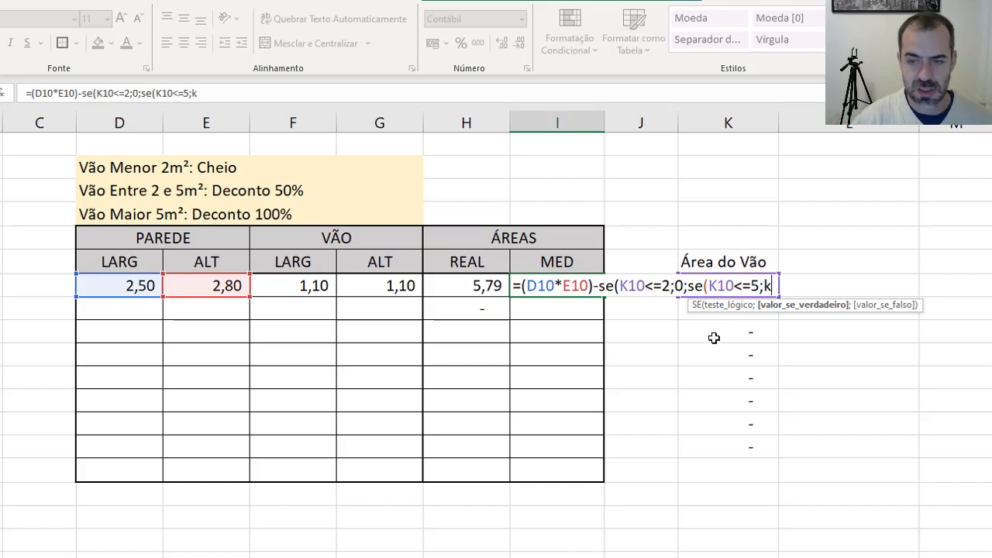
{"action": "type", "text": "10*0,"}
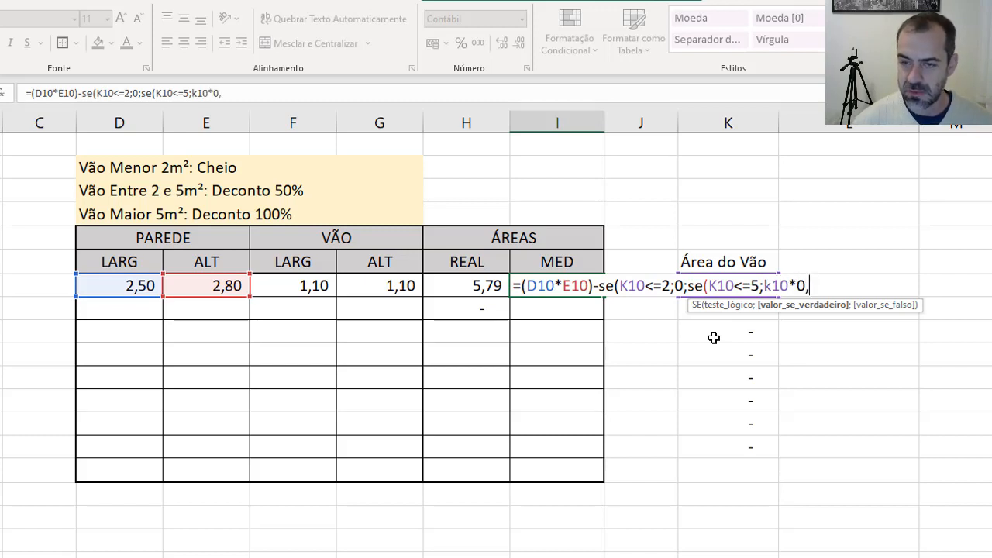
{"action": "type", "text": "5"}
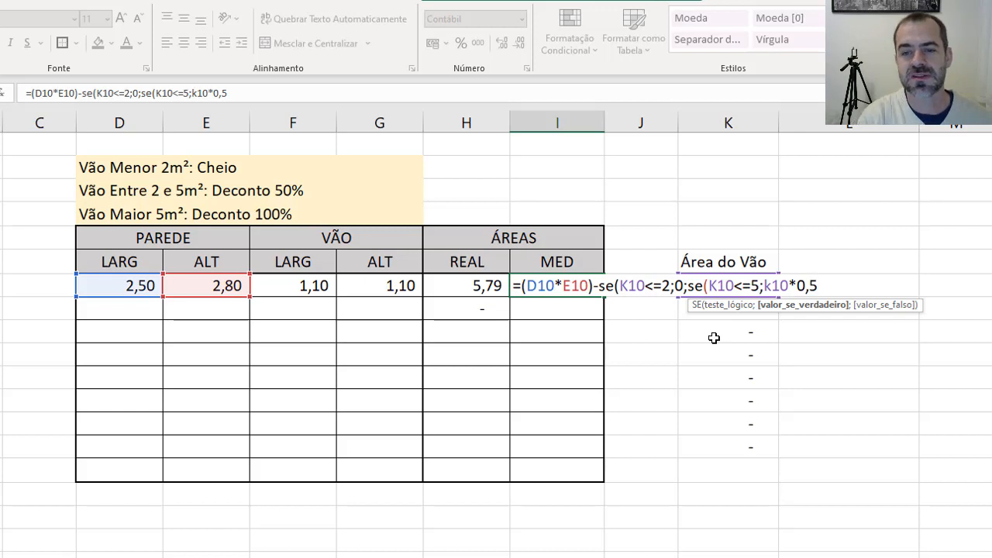
{"action": "type", "text": ";"}
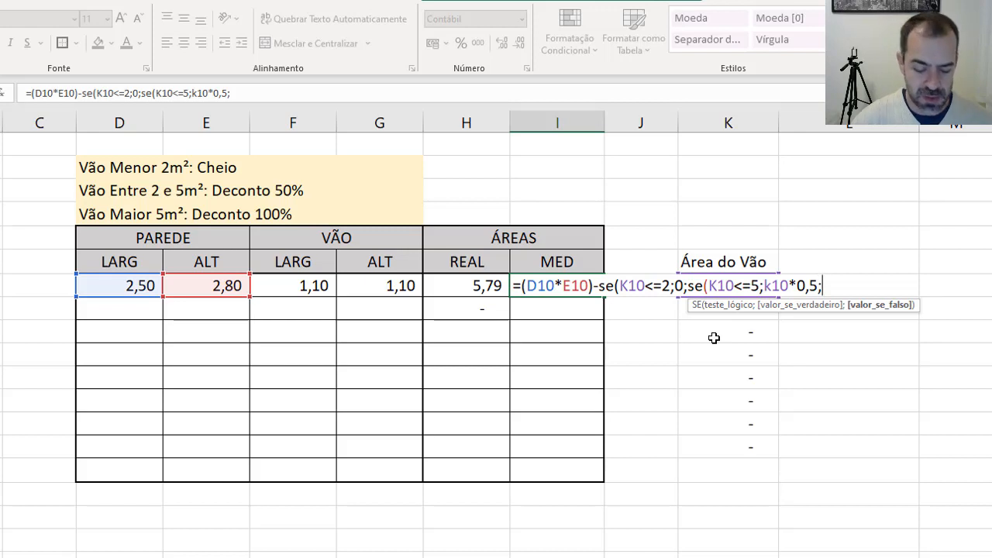
- Finish the I10 formula with K10 as the final false value and close both SE functions
{"action": "type", "text": "k10"}
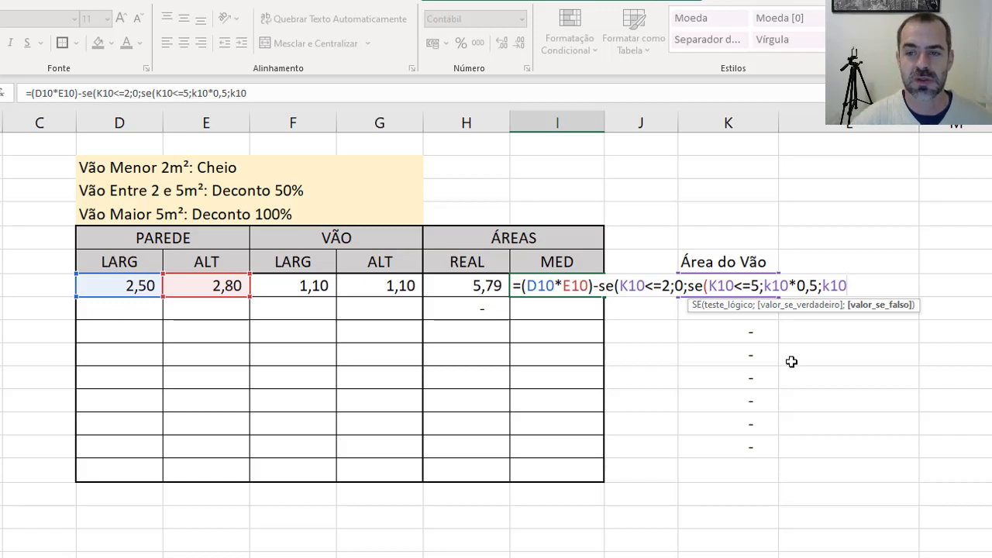
{"action": "type", "text": ")"}
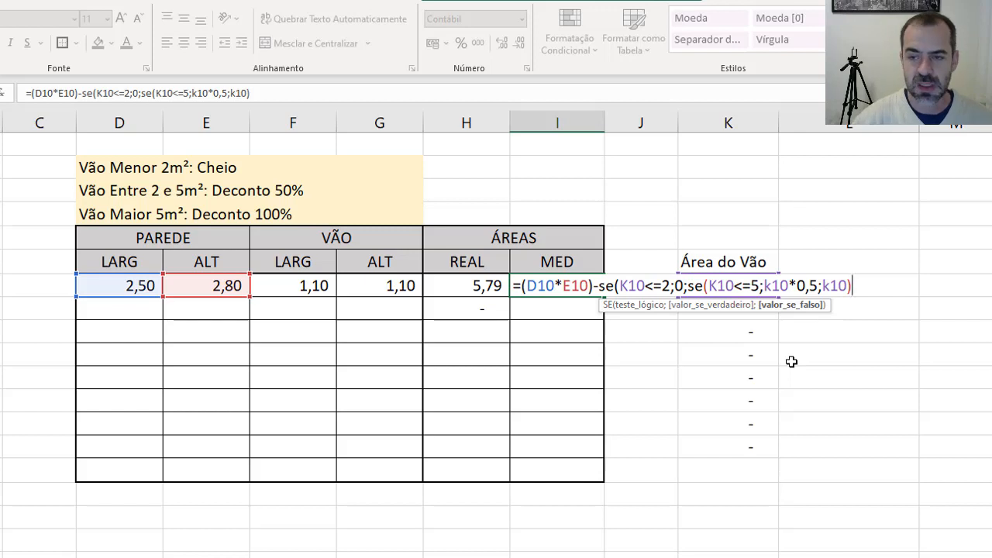
{"action": "type", "text": ")"}
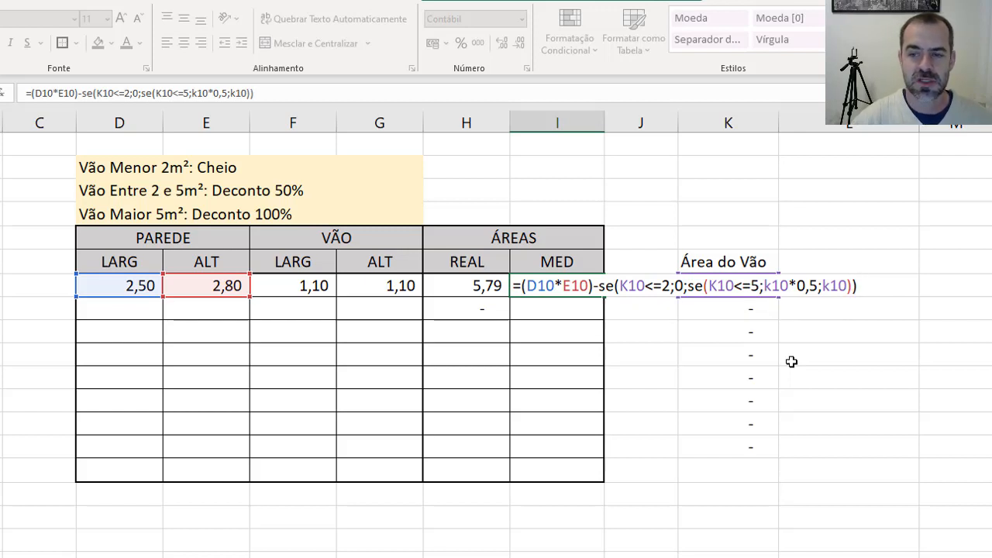
{"action": "key", "text": "Return"}
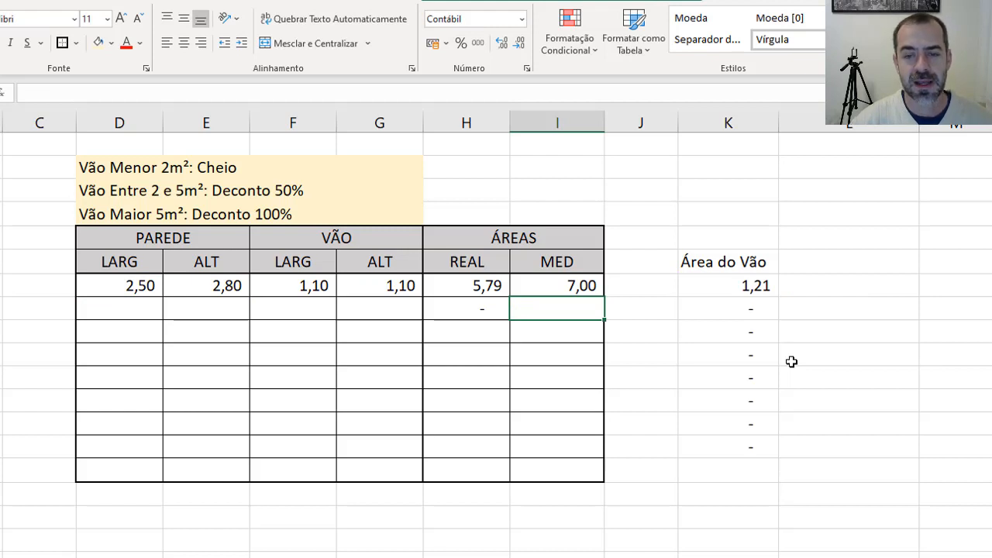
- Enter the heading "Area Parede" in L9, beside the Área do Vão heading, and select that cell
{"action": "key", "text": "Up"}
{"action": "key", "text": "Up"}
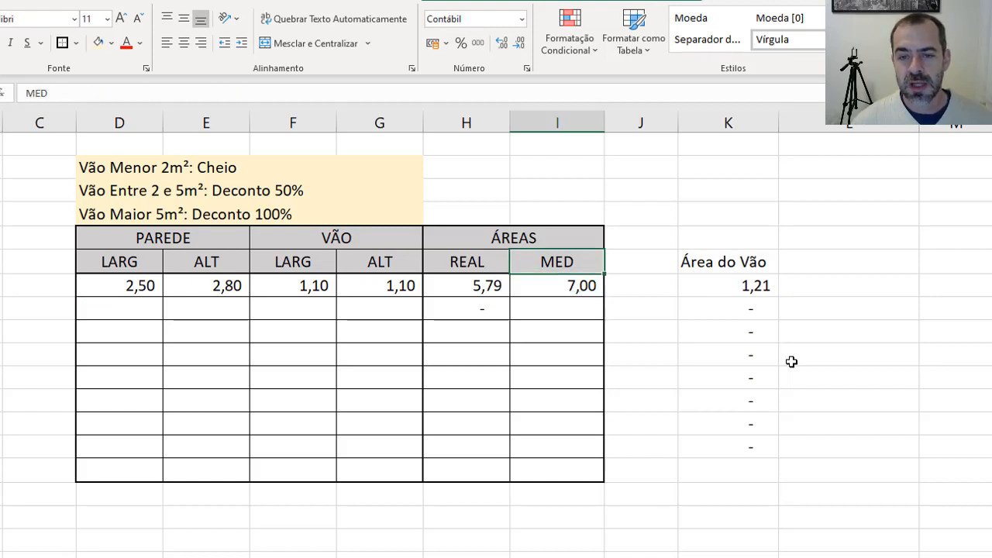
{"action": "key", "text": "Right"}
{"action": "key", "text": "Right"}
{"action": "key", "text": "Right"}
{"action": "type", "text": "A"}
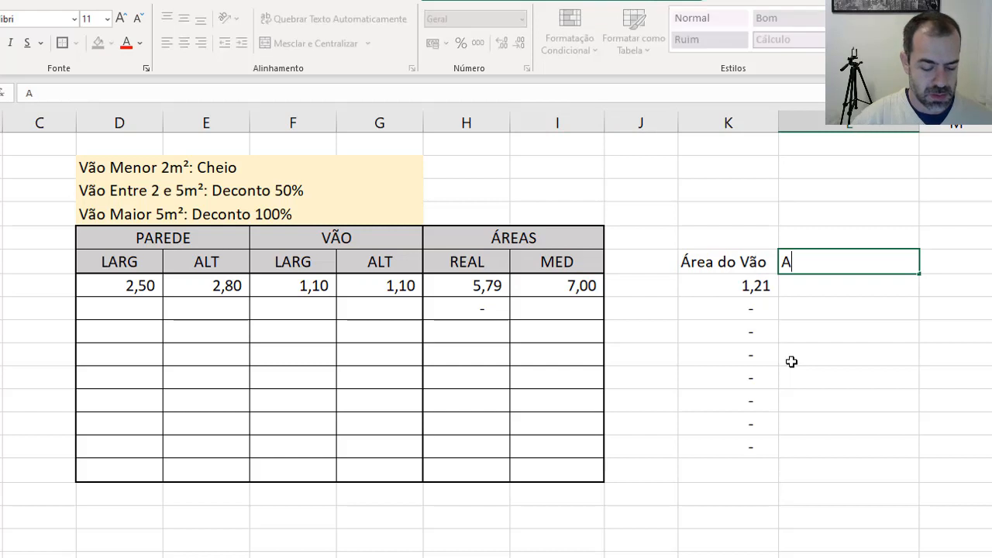
{"action": "type", "text": "rea Alve"}
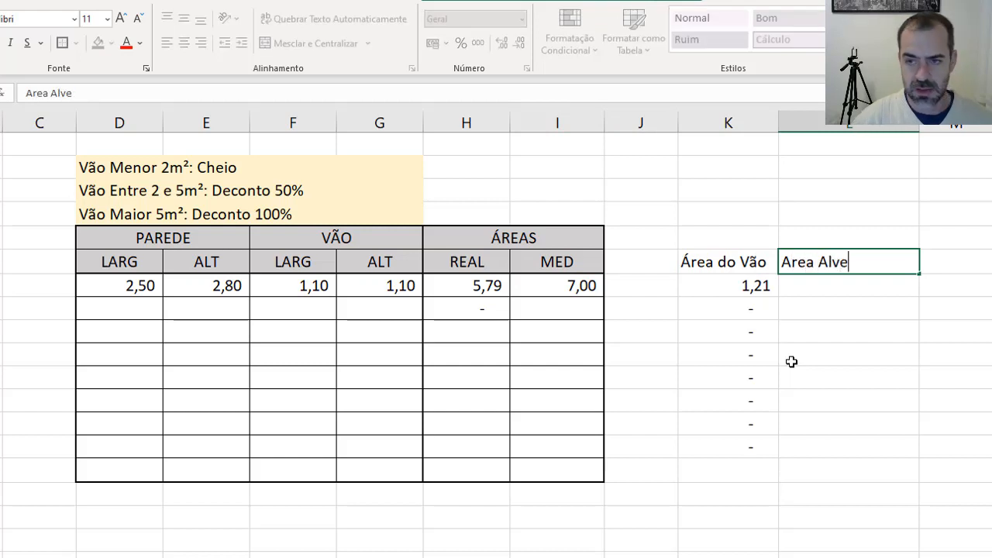
{"action": "key", "text": "ctrl+Return"}
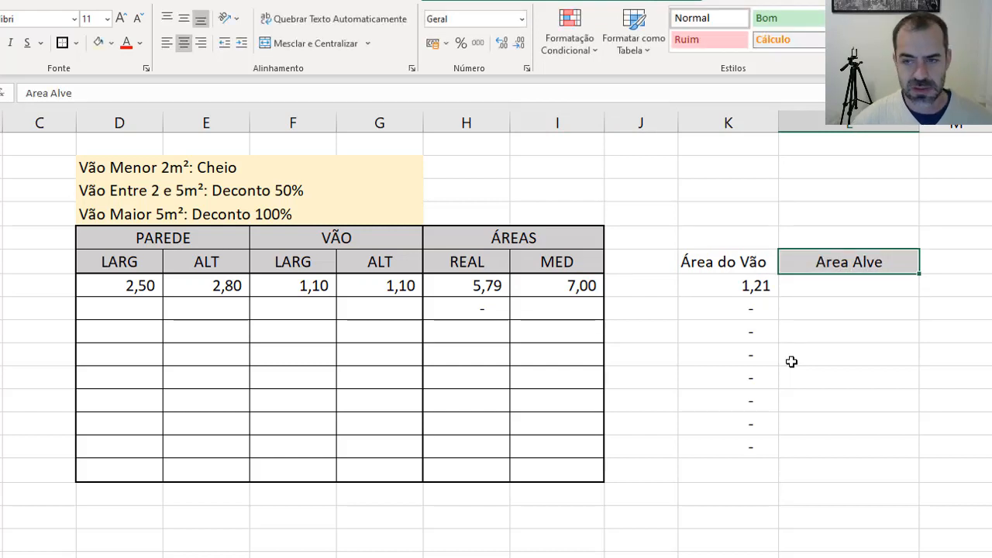
{"action": "type", "text": "Area "}
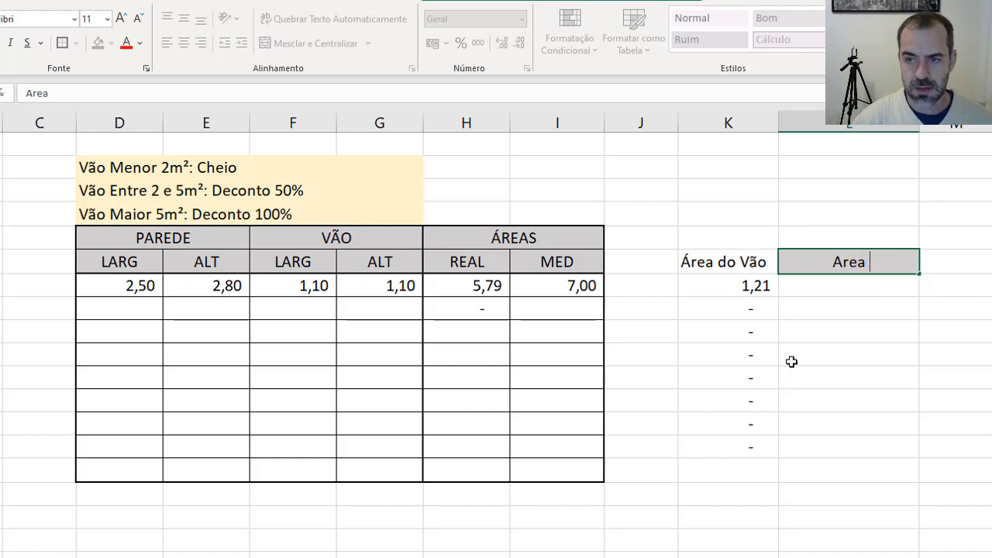
{"action": "type", "text": "Parede"}
{"action": "key", "text": "Return"}
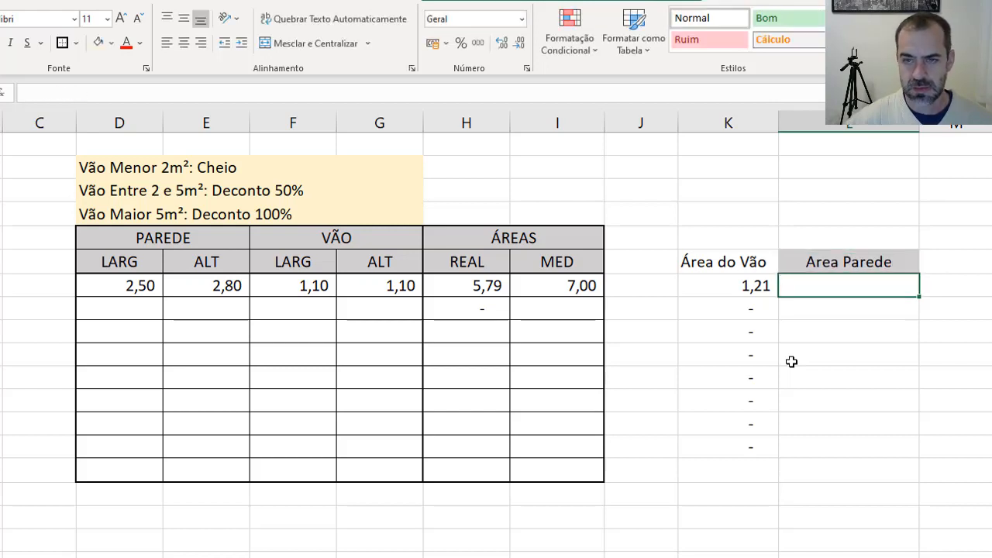
{"action": "left_click", "coordinate": [891, 262]}
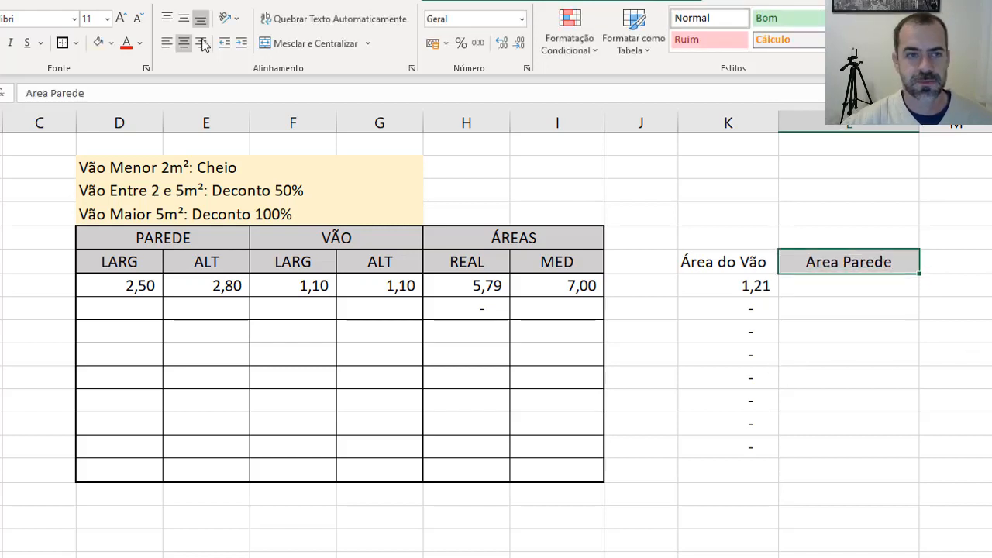
- Remove the fill colour from the "Area Parede" heading in L9
{"action": "left_click", "coordinate": [110, 43]}
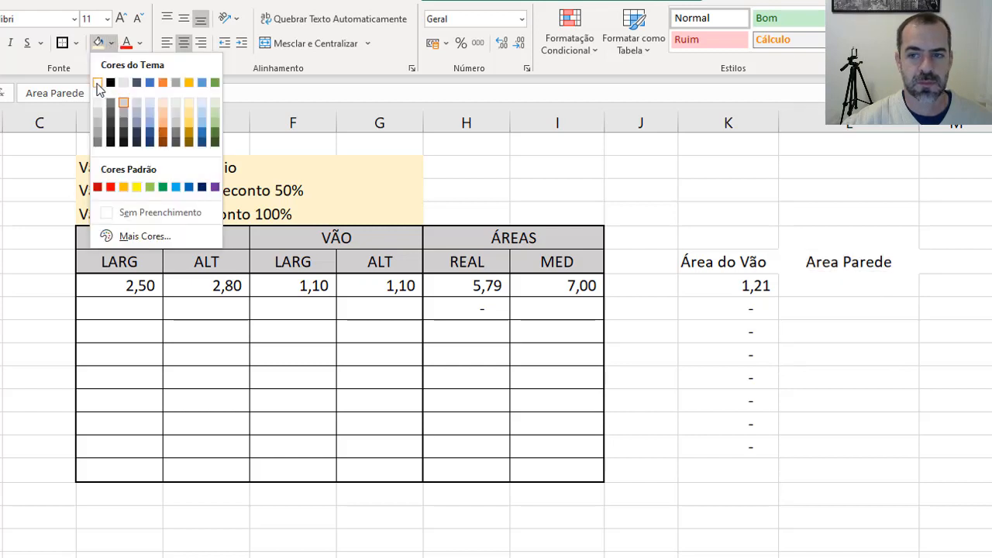
{"action": "left_click", "coordinate": [98, 83]}
{"action": "left_click", "coordinate": [111, 43]}
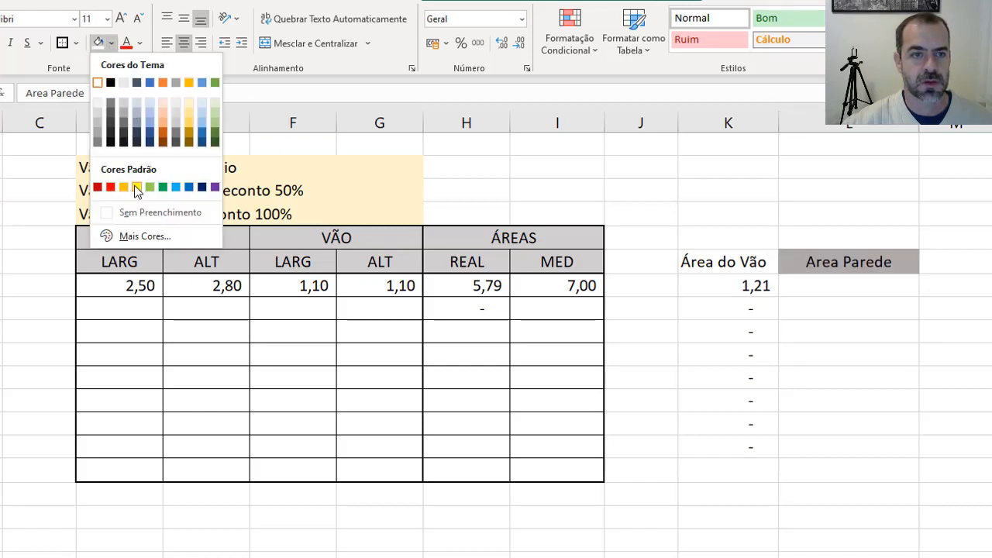
{"action": "left_click", "coordinate": [139, 214]}
{"action": "left_click", "coordinate": [849, 354]}
- Enter the wall area formula +D10*E10 in L10, under the Area Parede heading
{"action": "left_click", "coordinate": [841, 285]}
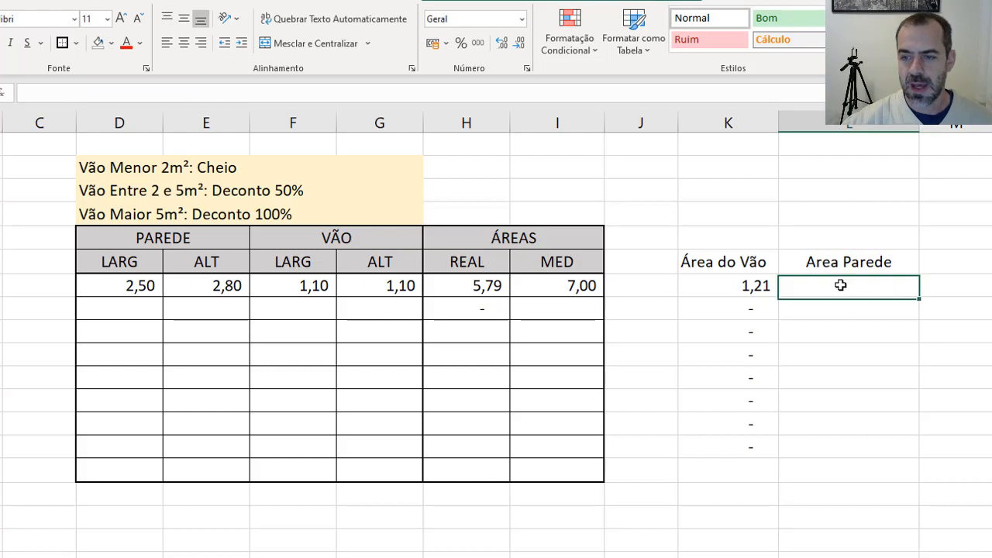
{"action": "type", "text": "+"}
{"action": "left_click", "coordinate": [143, 287]}
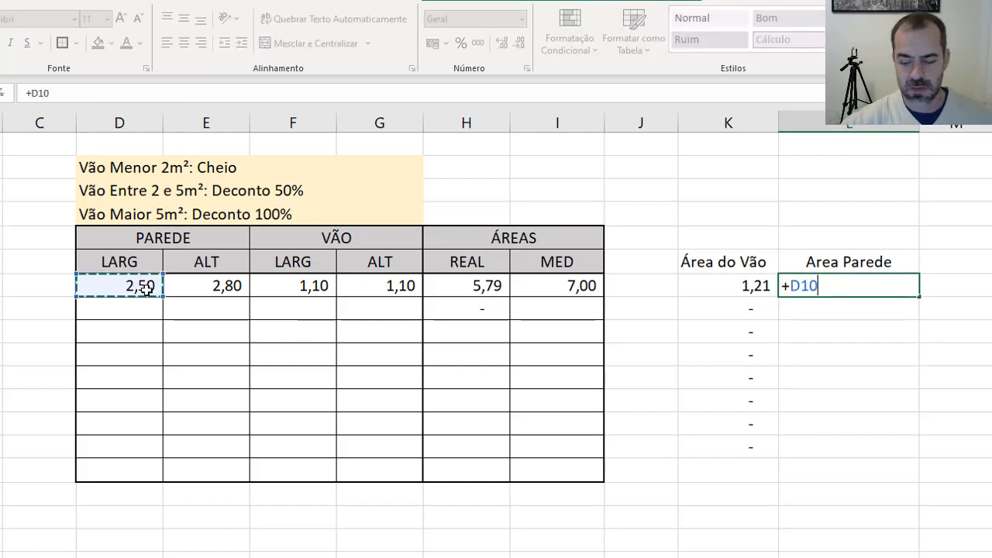
{"action": "type", "text": "*"}
{"action": "left_click", "coordinate": [202, 287]}
{"action": "key", "text": "Return"}
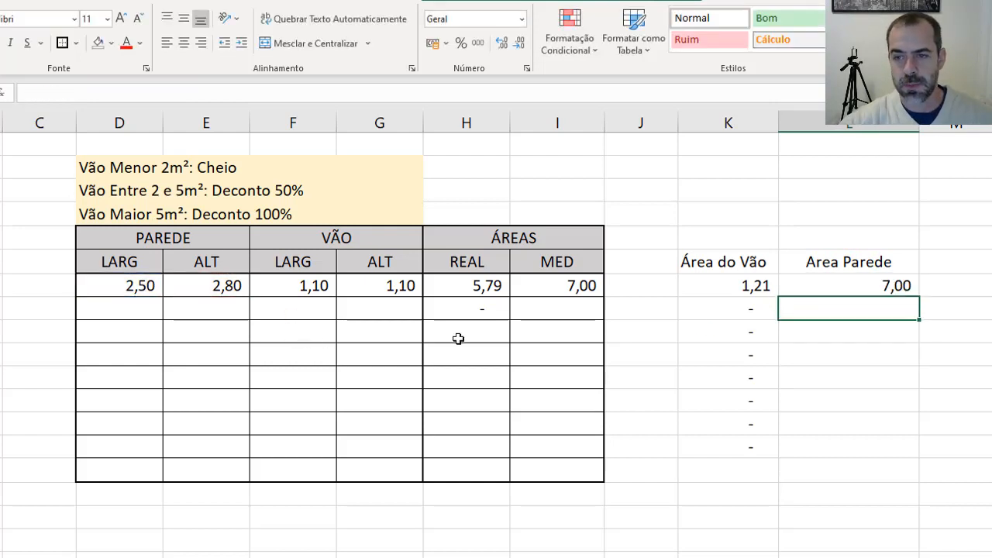
- Copy the Area Parede formula from L10 down to L17
{"action": "left_click", "coordinate": [857, 283]}
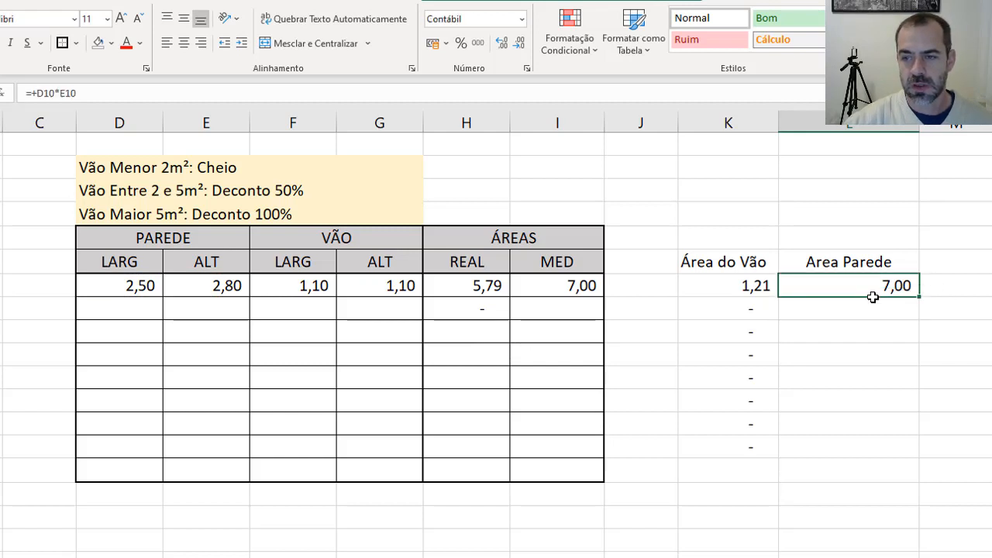
{"action": "left_click_drag", "start_coordinate": [921, 299], "coordinate": [927, 452]}
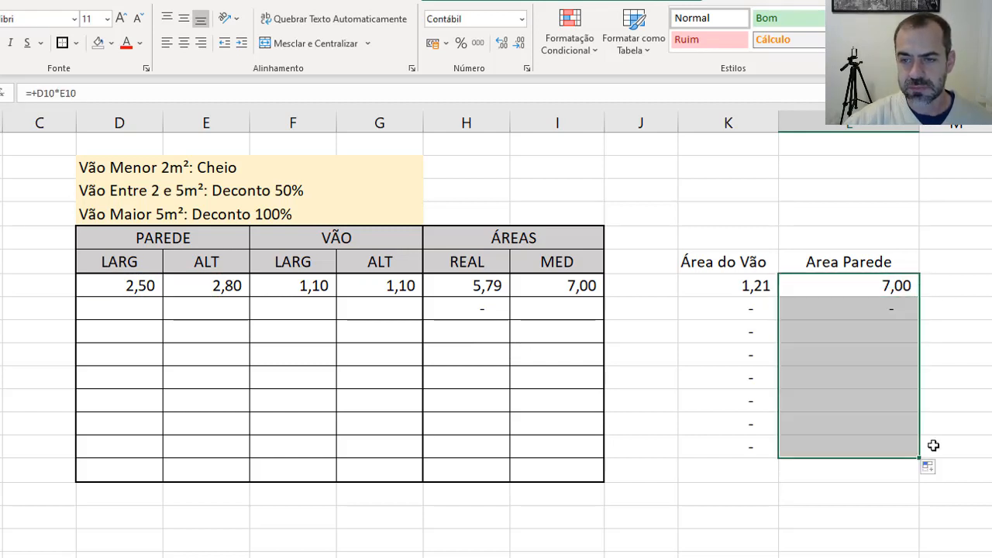
{"action": "left_click", "coordinate": [958, 356]}
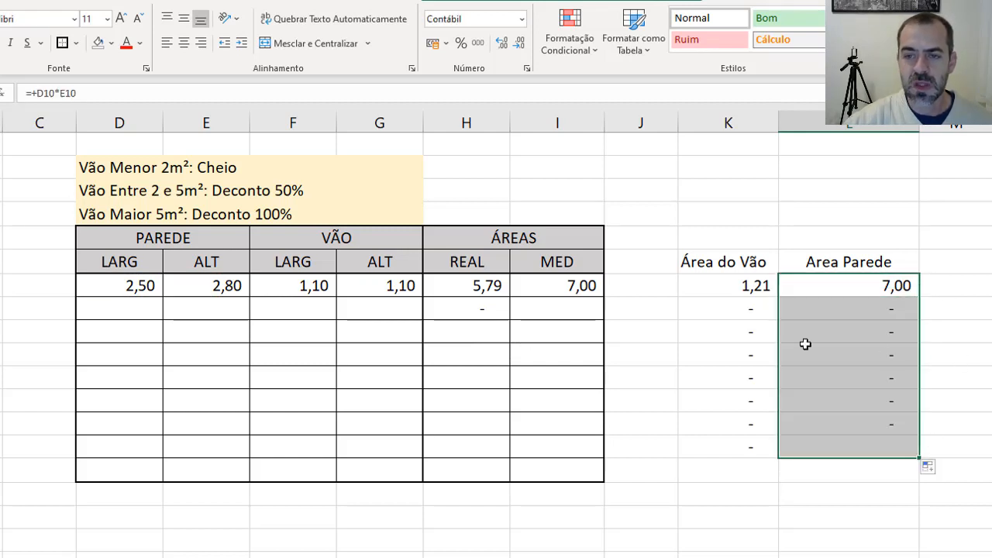
- Review the area formulas of row 10 and copy the MED formula from I10 down to I11
{"action": "left_click", "coordinate": [452, 293]}
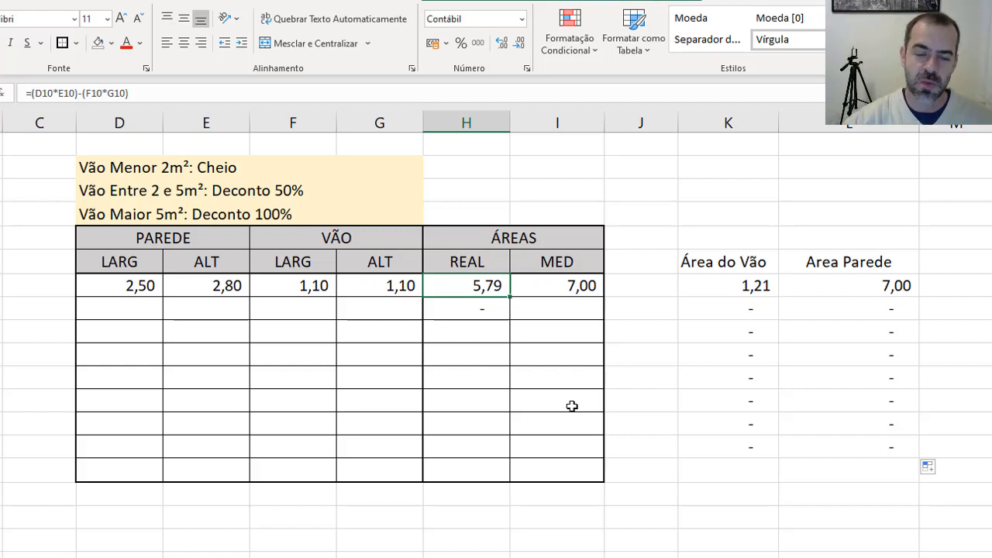
{"action": "left_click", "coordinate": [874, 288]}
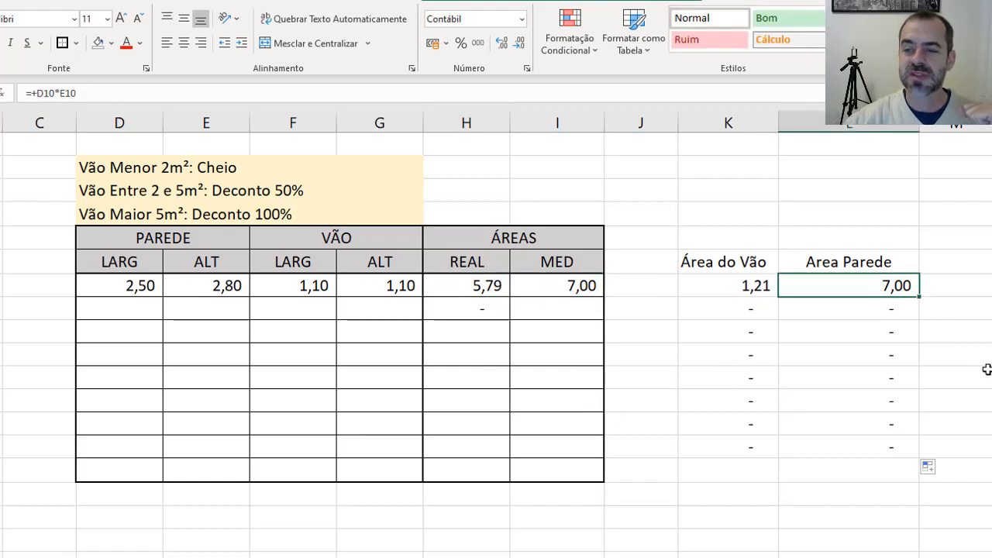
{"action": "left_click", "coordinate": [740, 292]}
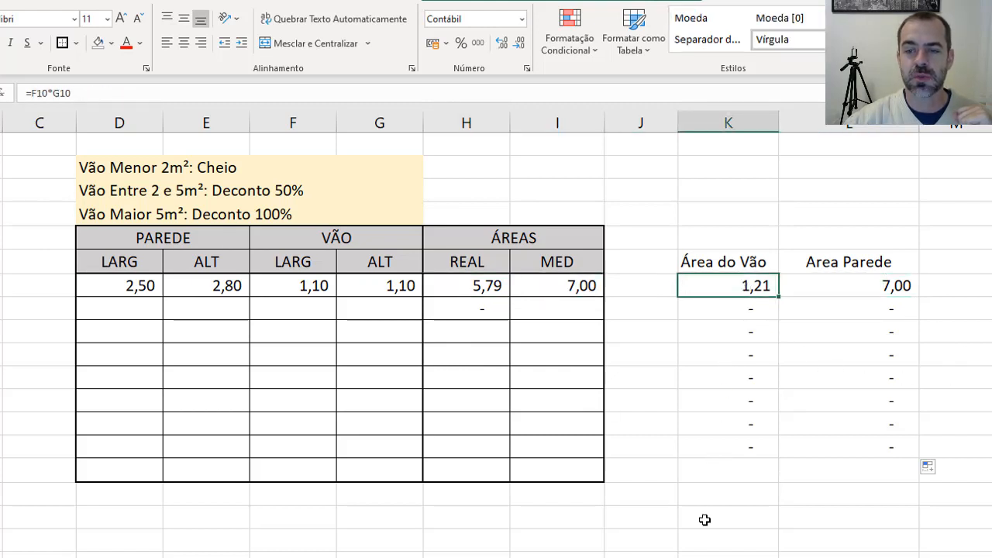
{"action": "left_click", "coordinate": [465, 292]}
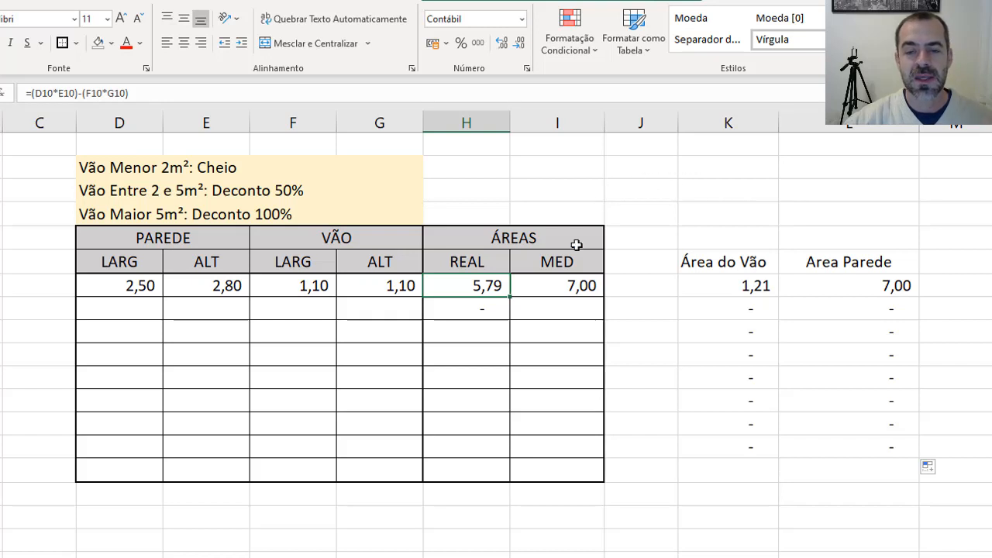
{"action": "left_click", "coordinate": [578, 285]}
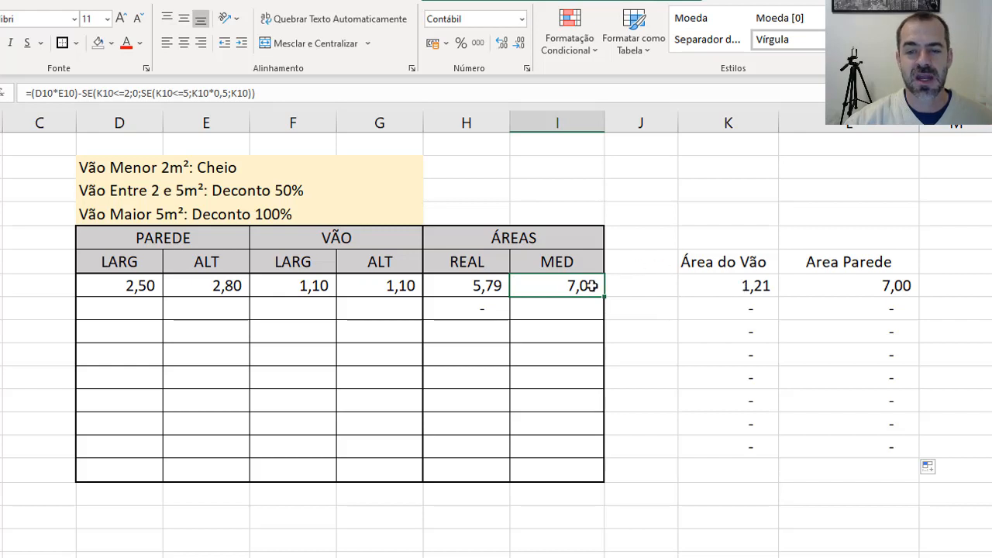
{"action": "left_click", "coordinate": [143, 314]}
{"action": "left_click", "coordinate": [561, 289]}
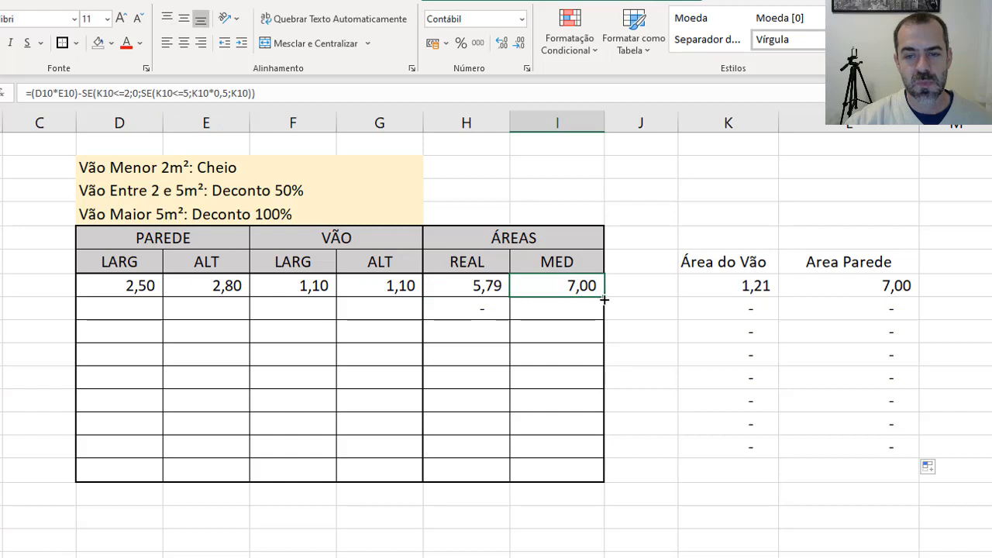
{"action": "left_click_drag", "start_coordinate": [604, 300], "coordinate": [602, 314]}
- Enter a second wall in row 11, 5 wide and 3,2 high, with an opening 2 wide and 1 high
{"action": "left_click", "coordinate": [148, 309]}
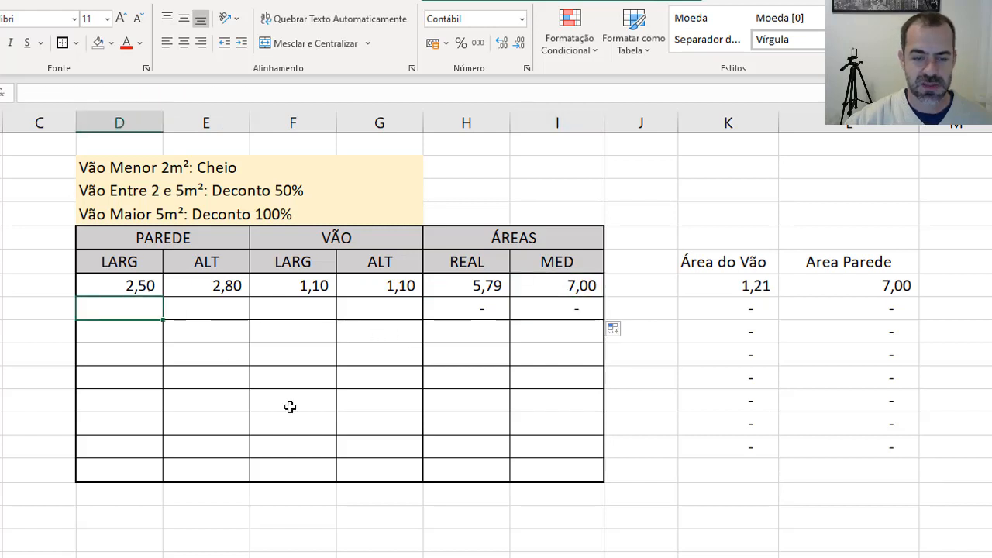
{"action": "type", "text": "5"}
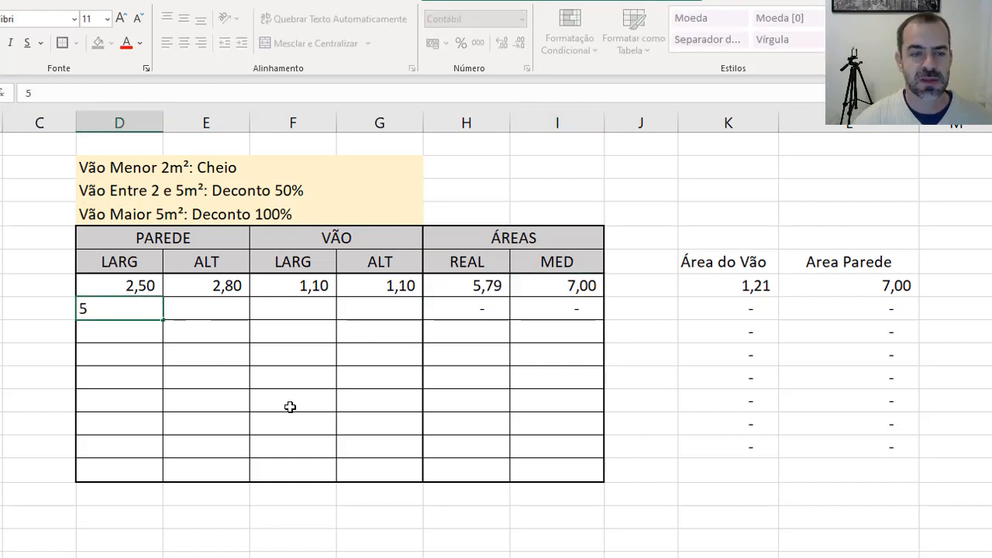
{"action": "key", "text": "Tab"}
{"action": "type", "text": "3,2"}
{"action": "key", "text": "Tab"}
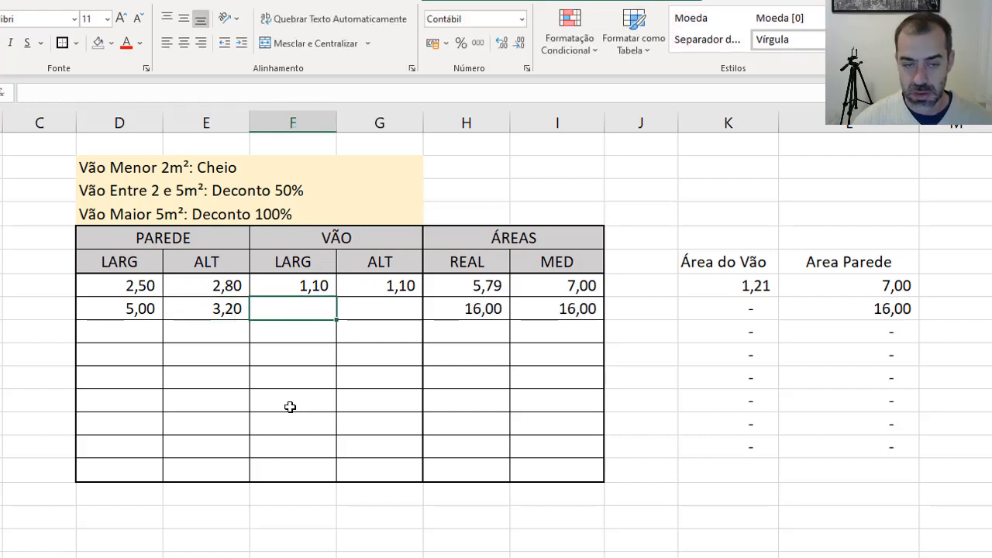
{"action": "type", "text": "2"}
{"action": "key", "text": "Tab"}
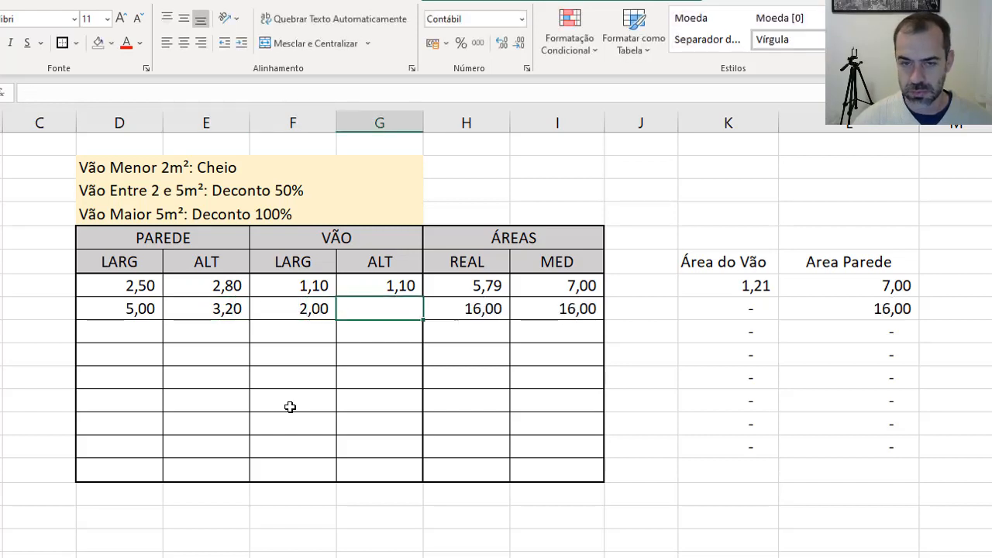
{"action": "type", "text": "1"}
{"action": "key", "text": "Return"}
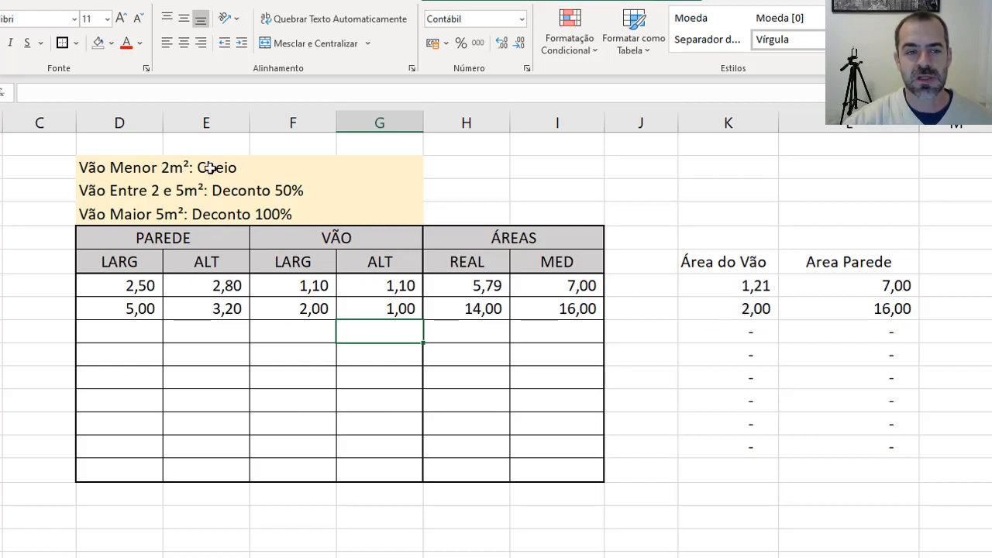
- Reword the first discount rule in D5 as "Vão Menor/Igual 2m²: Cheio"
{"action": "left_click", "coordinate": [158, 169]}
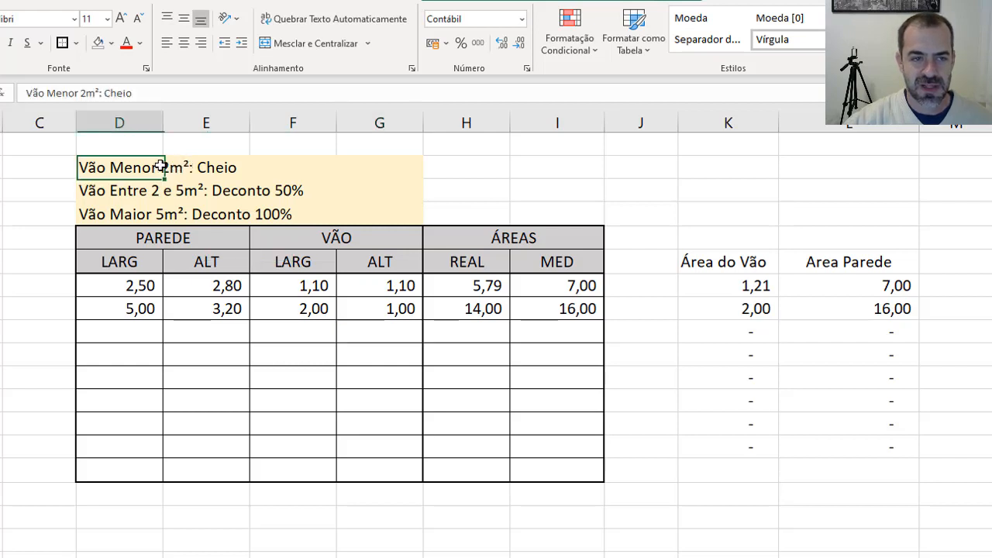
{"action": "left_click", "coordinate": [79, 93]}
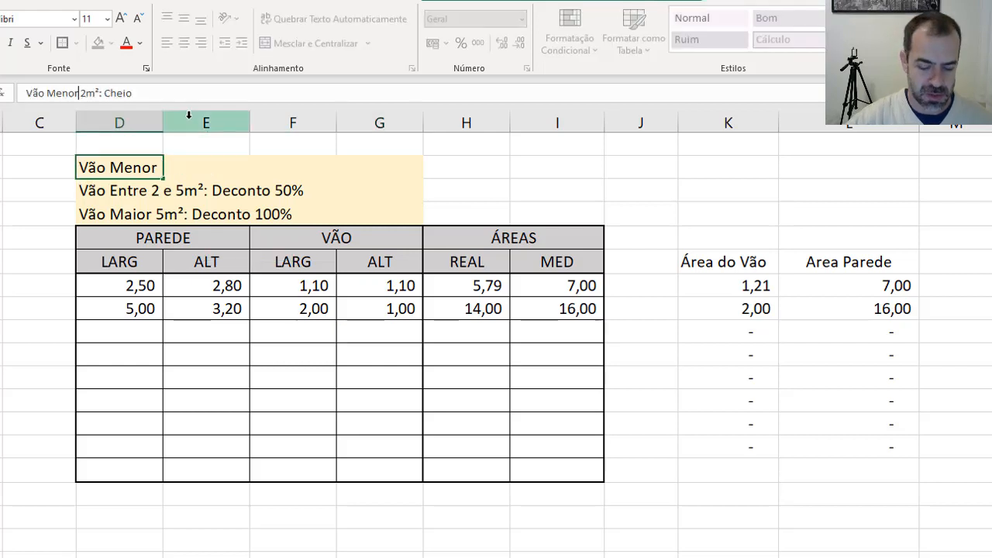
{"action": "type", "text": "/Igual"}
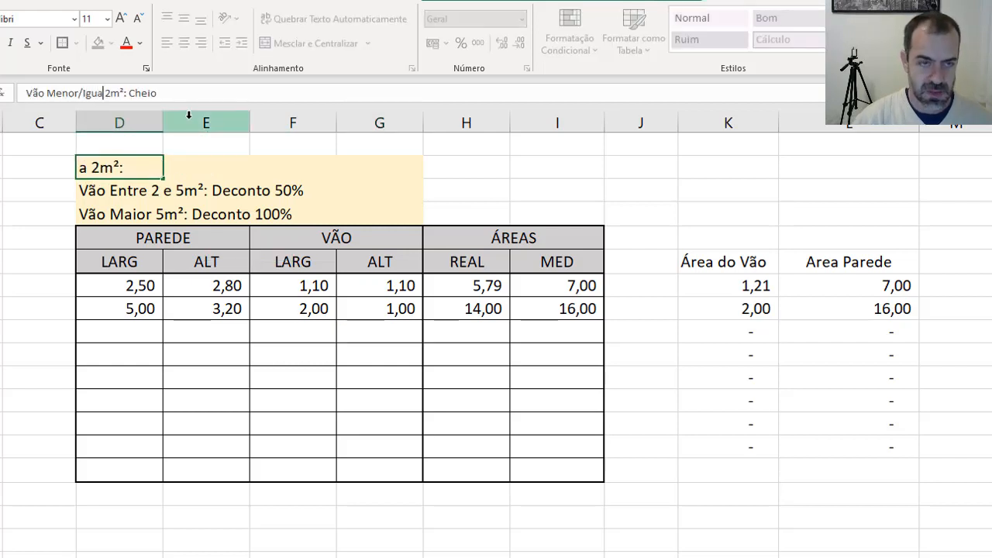
{"action": "key", "text": "Return"}
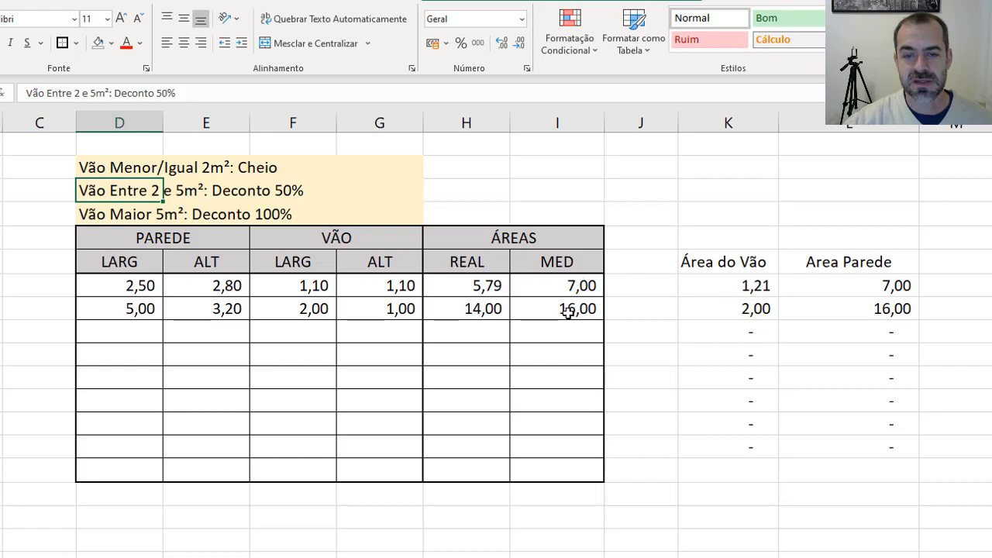
- Check the wall area of row 11 and set that row's opening height in G11 to 1,2
{"action": "left_click", "coordinate": [820, 310]}
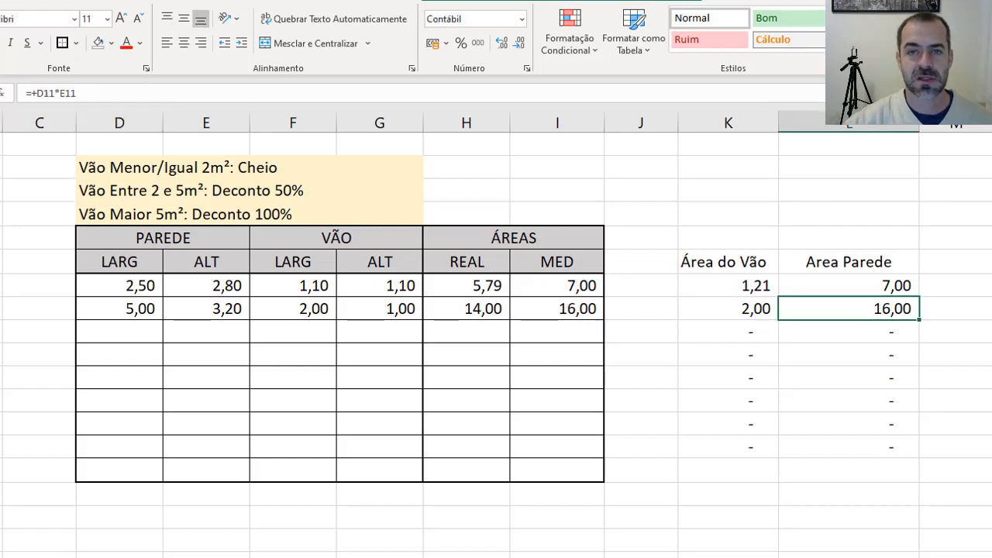
{"action": "left_click", "coordinate": [368, 310]}
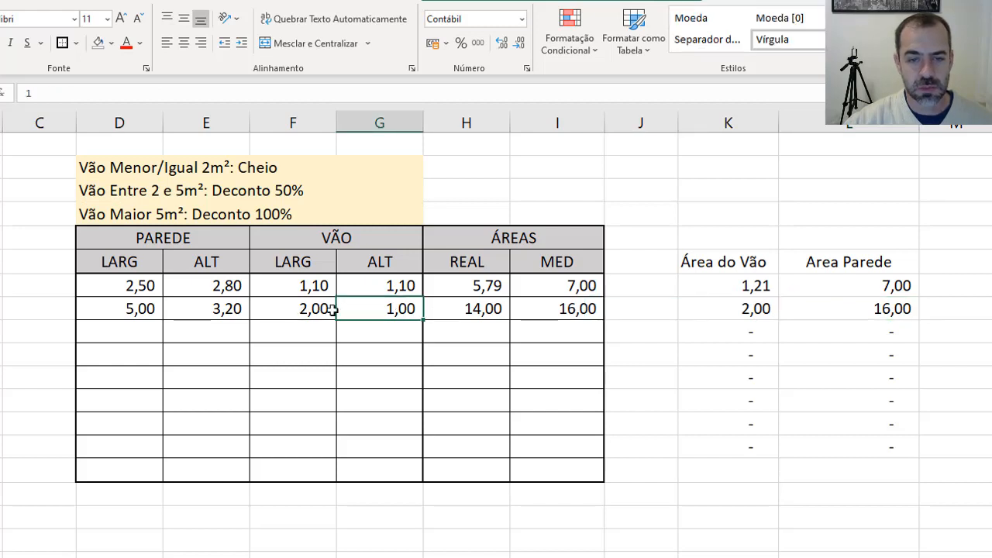
{"action": "key", "text": "F2"}
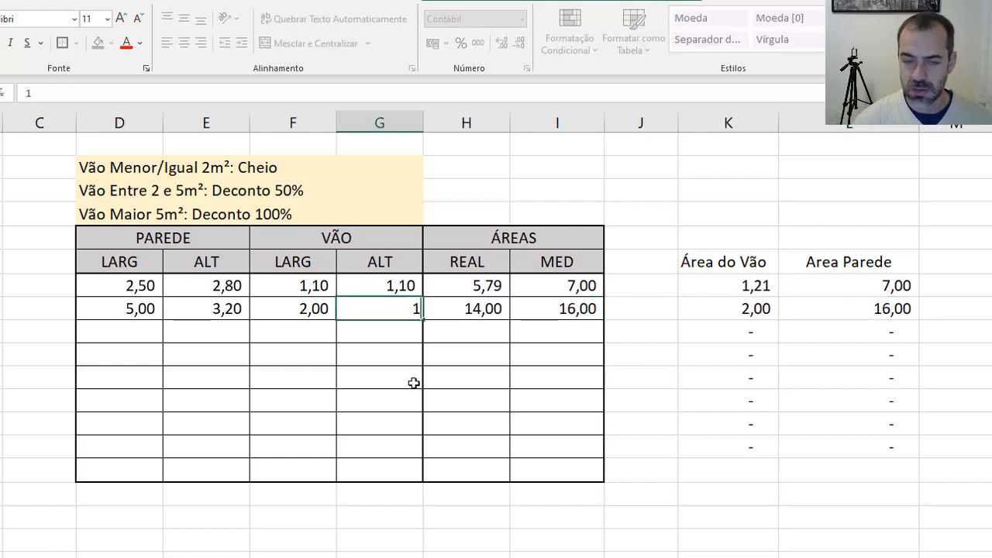
{"action": "type", "text": ",2"}
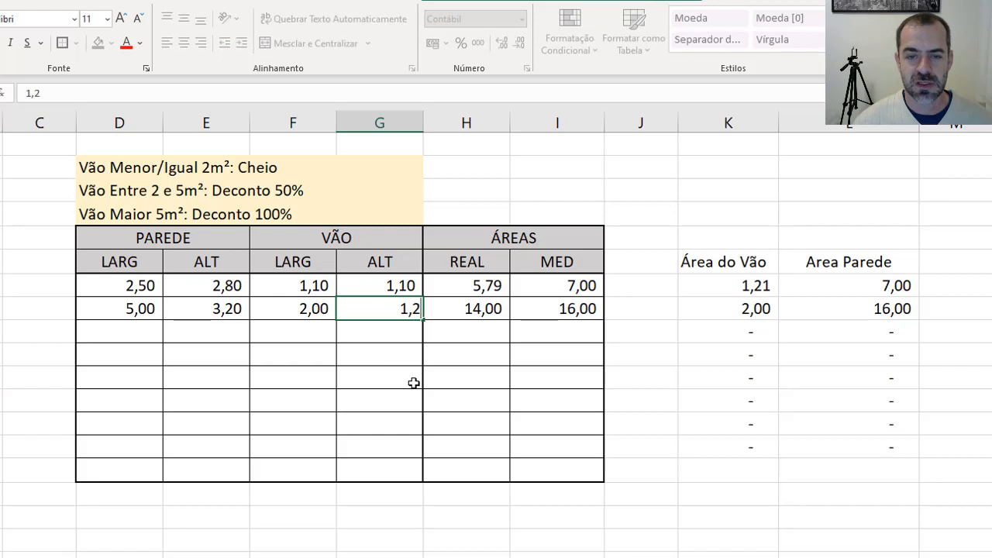
{"action": "key", "text": "Return"}
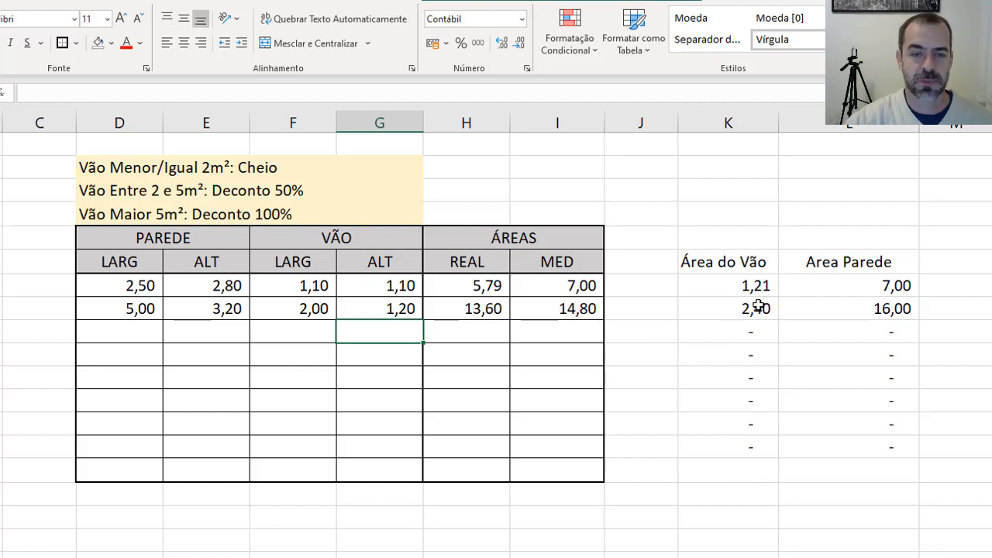
- Set the row 11 opening width in F11 to 5 and check the row's wall, opening, MED and REAL area formulas
{"action": "left_click", "coordinate": [329, 310]}
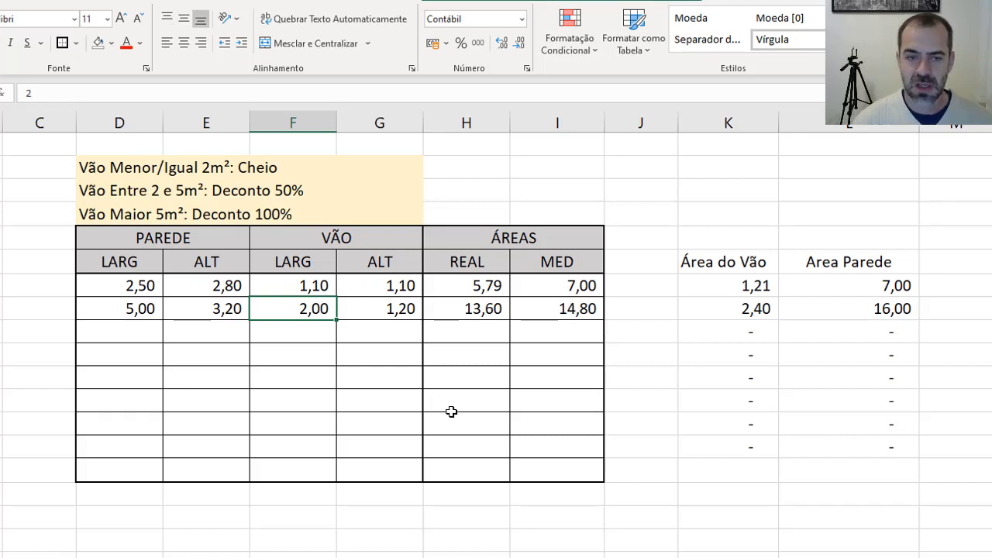
{"action": "type", "text": "5"}
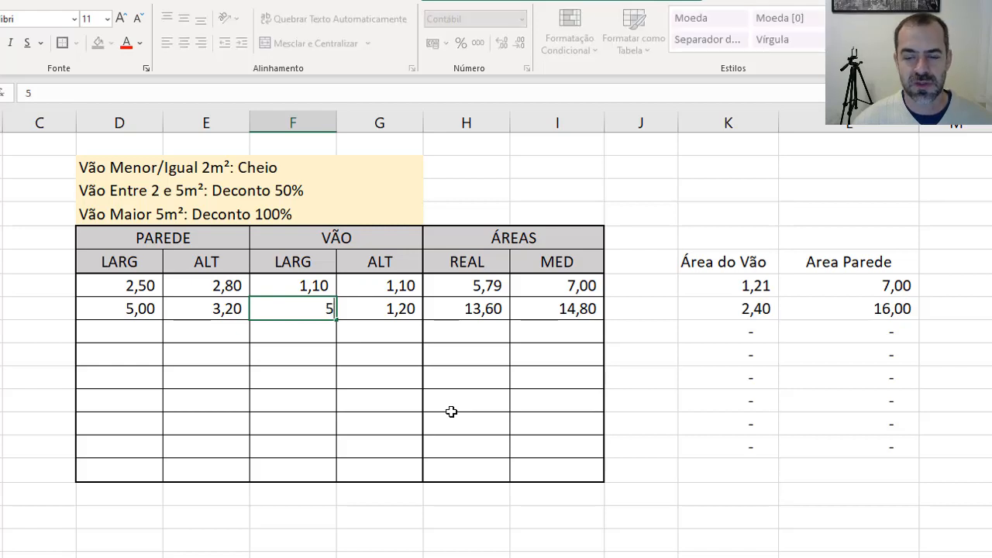
{"action": "key", "text": "Return"}
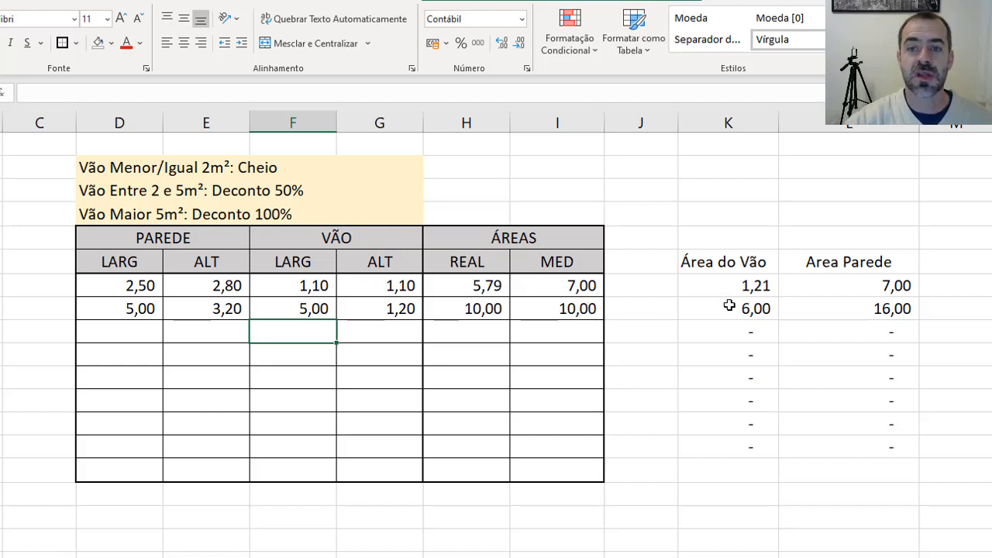
{"action": "left_click", "coordinate": [853, 310]}
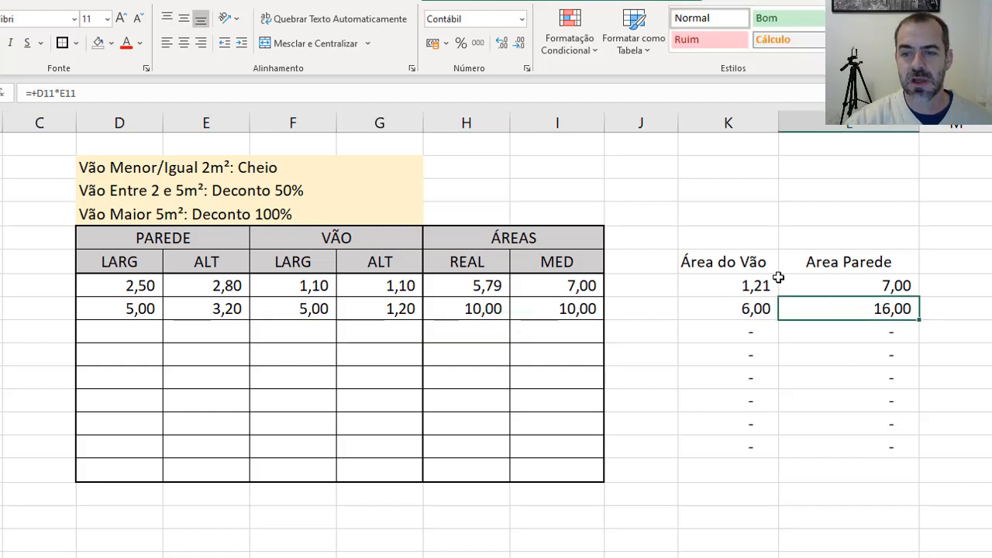
{"action": "left_click", "coordinate": [727, 308]}
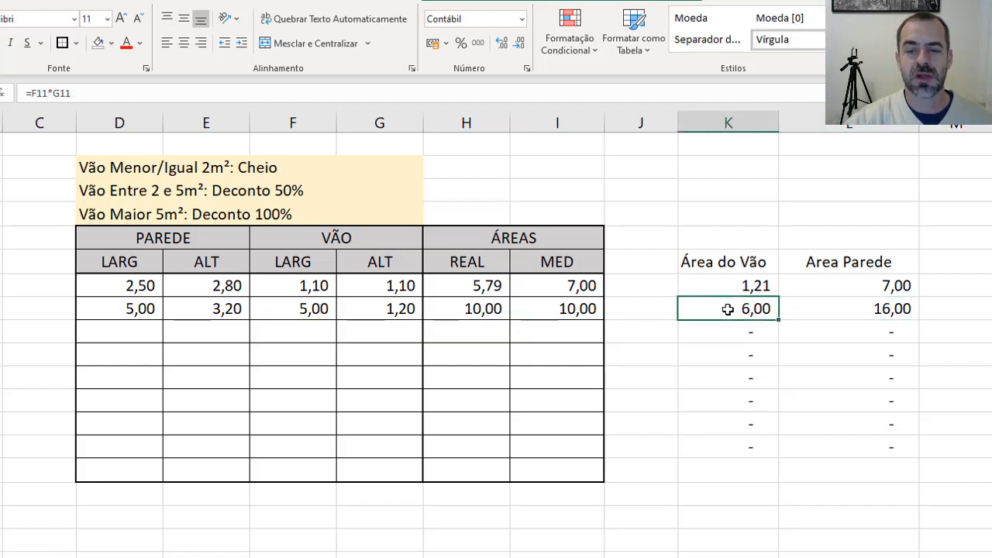
{"action": "left_click", "coordinate": [582, 306]}
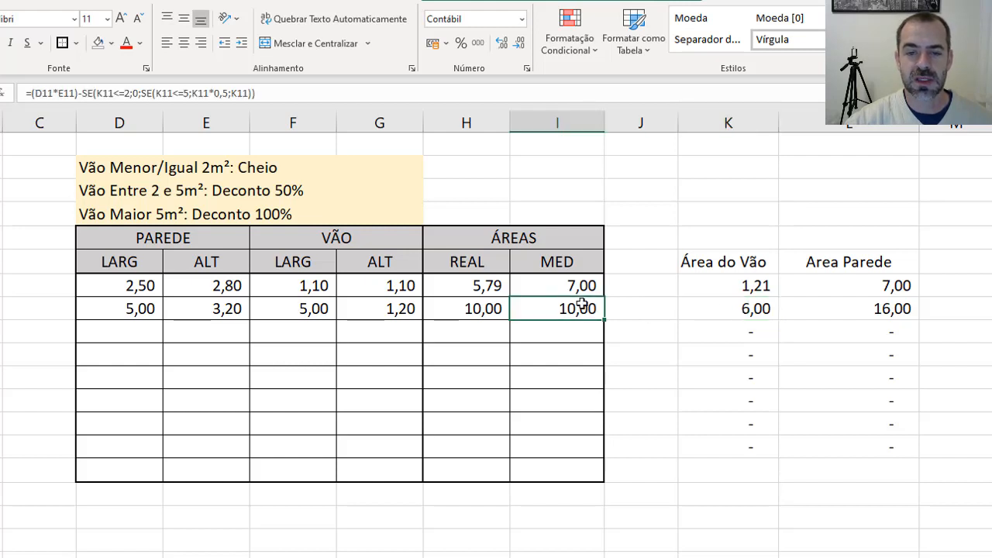
{"action": "left_click", "coordinate": [479, 308]}
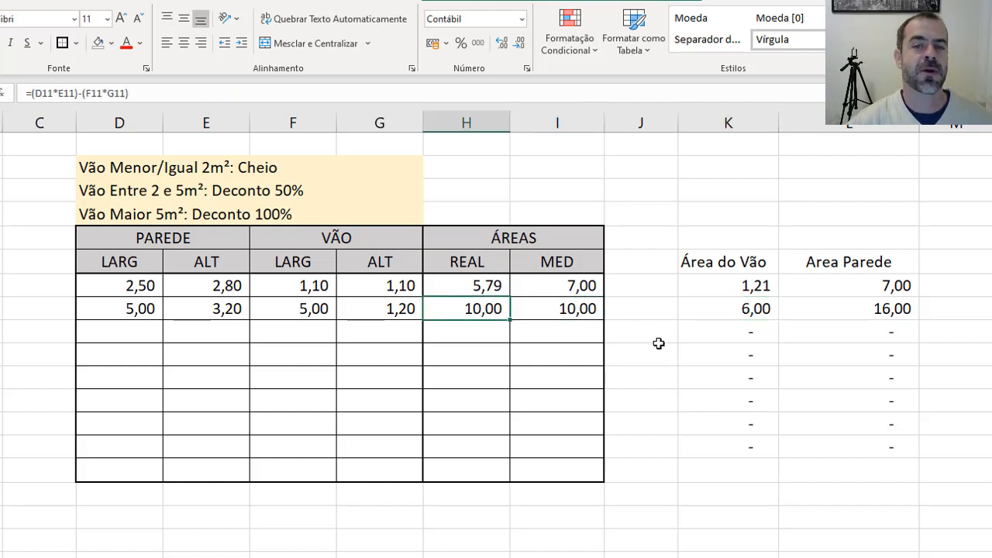
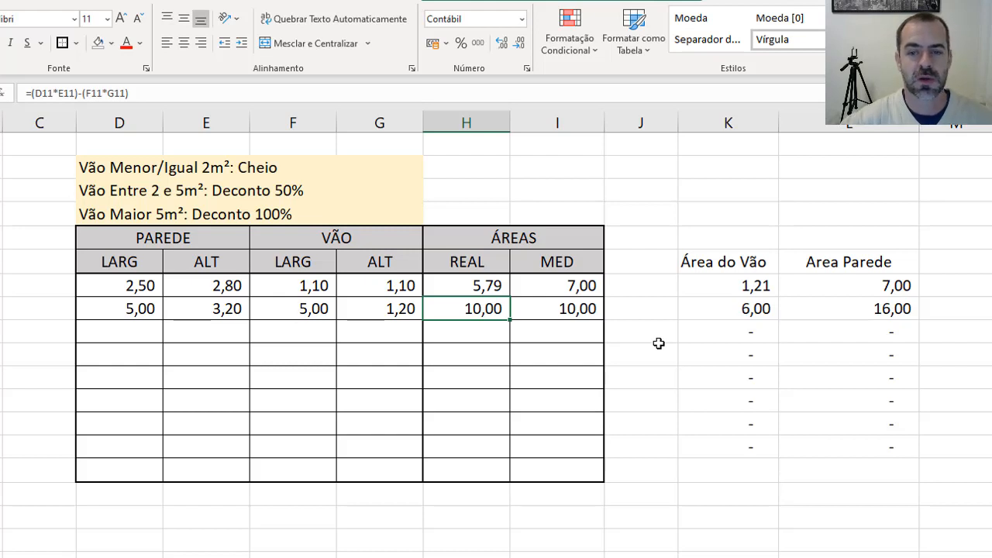
- Open the MED formula in I11 in an enlarged formula bar and insert a line break after the first SE(
{"action": "left_click", "coordinate": [600, 308]}
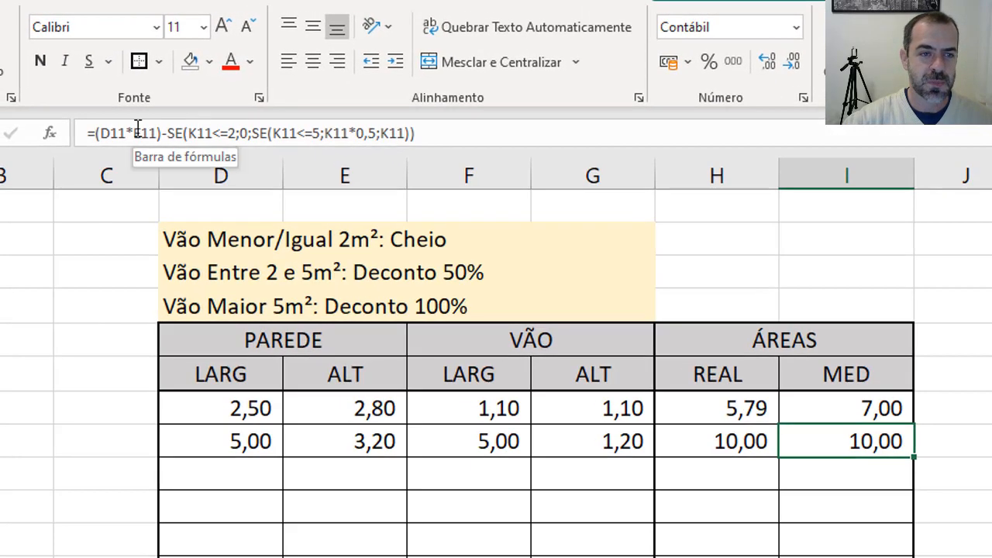
{"action": "left_click", "coordinate": [468, 133]}
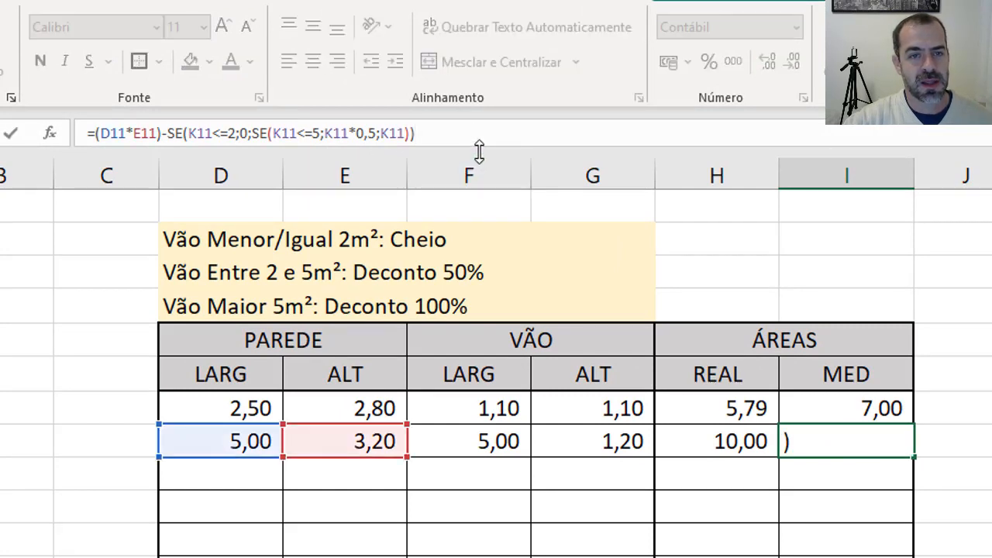
{"action": "left_click_drag", "start_coordinate": [479, 152], "coordinate": [454, 295]}
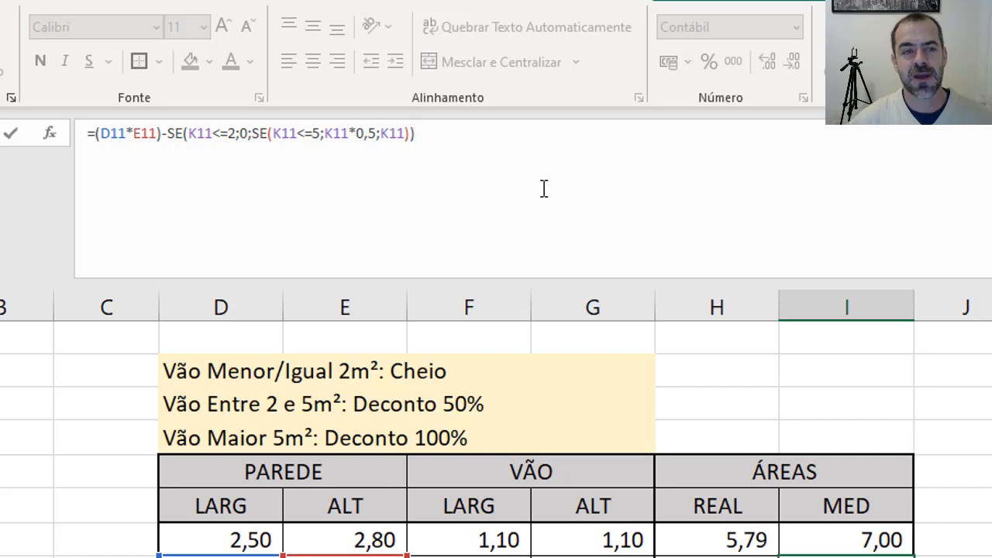
{"action": "left_click", "coordinate": [189, 134]}
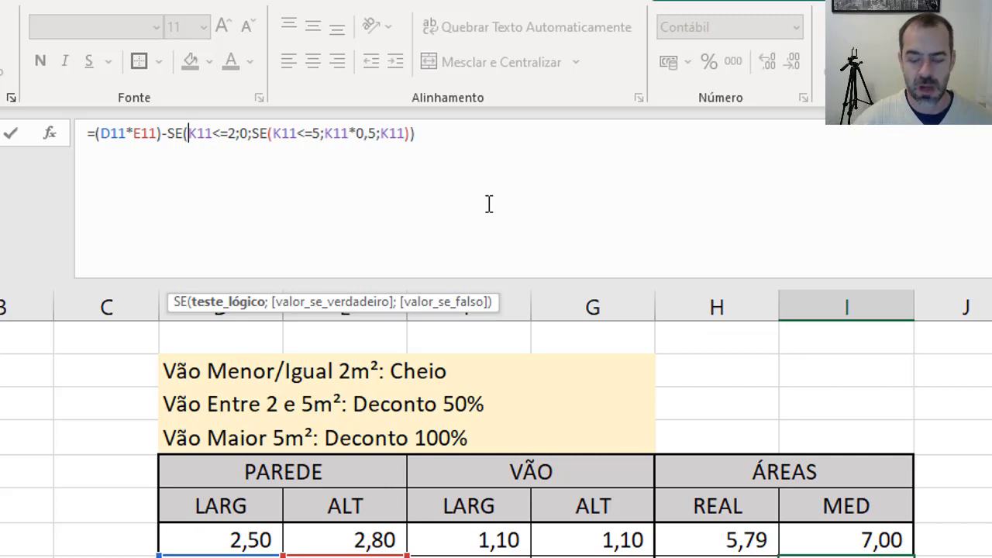
{"action": "key", "text": "alt+Return"}
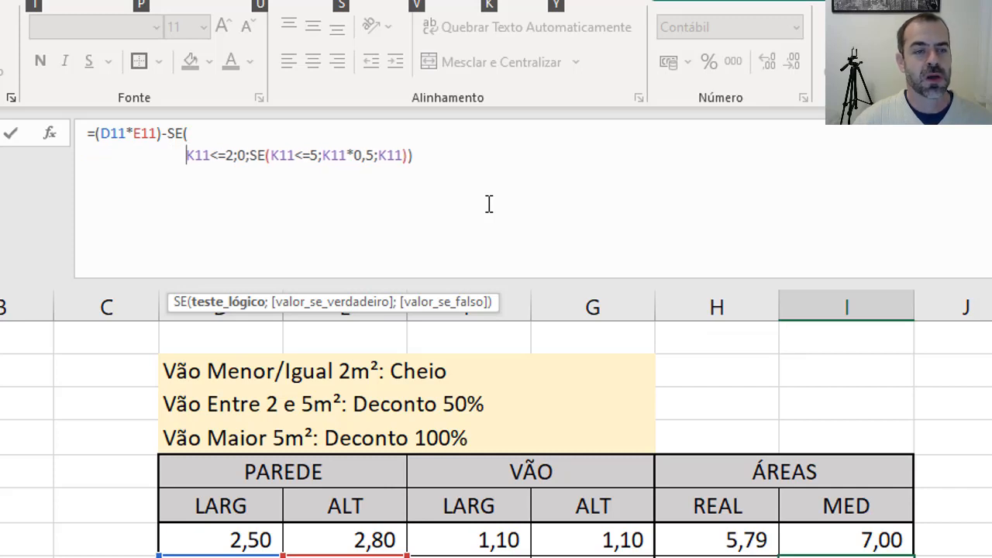
- Put the K11<=2; test on its own line in the I11 formula
{"action": "key", "text": "Right"}
{"action": "key", "text": "Right"}
{"action": "key", "text": "Right"}
{"action": "key", "text": "Right"}
{"action": "key", "text": "Right"}
{"action": "key", "text": "Right"}
{"action": "key", "text": "Right"}
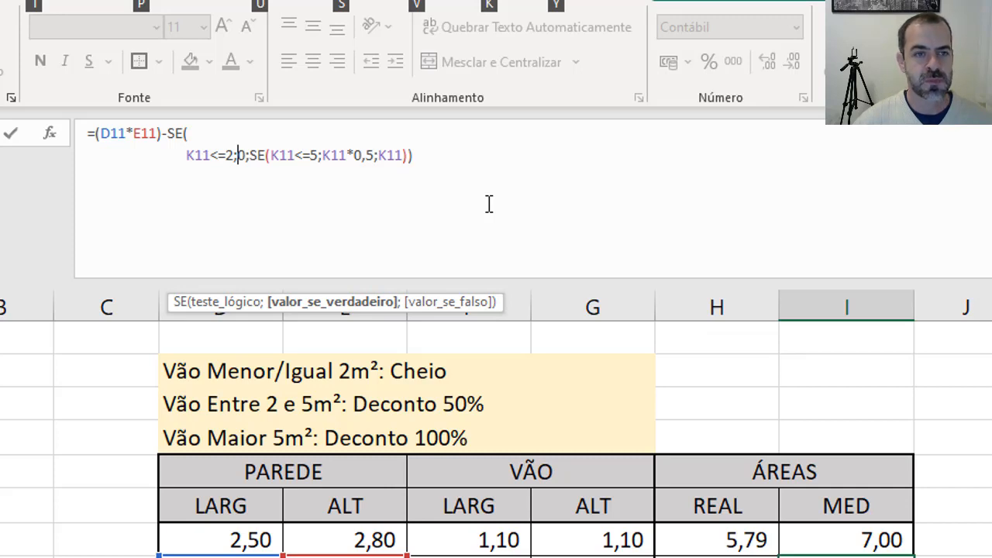
{"action": "key", "text": "alt+Return"}
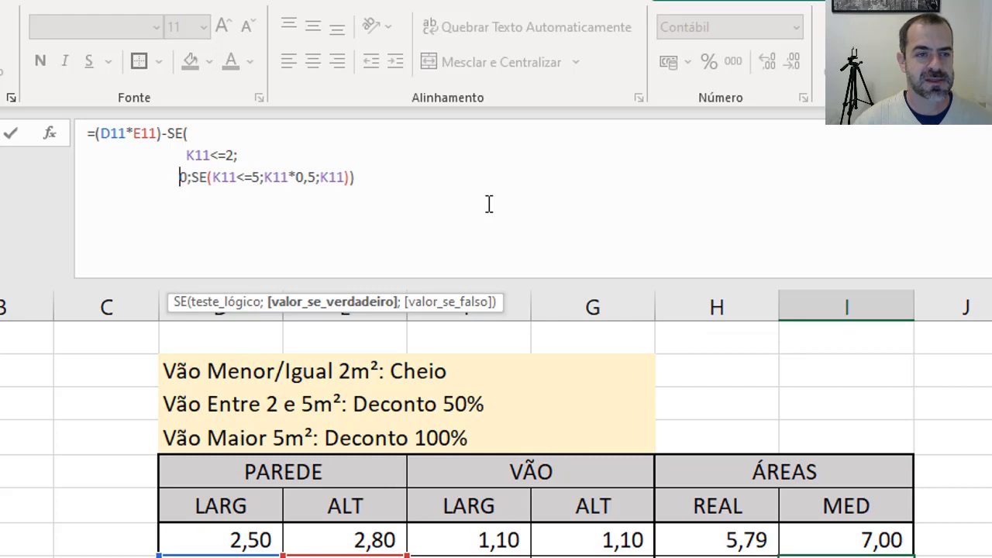
- Put the 0; argument on its own indented line in the I11 formula and move the nested SE to a new line
{"action": "key", "text": "Right"}
{"action": "key", "text": "Right"}
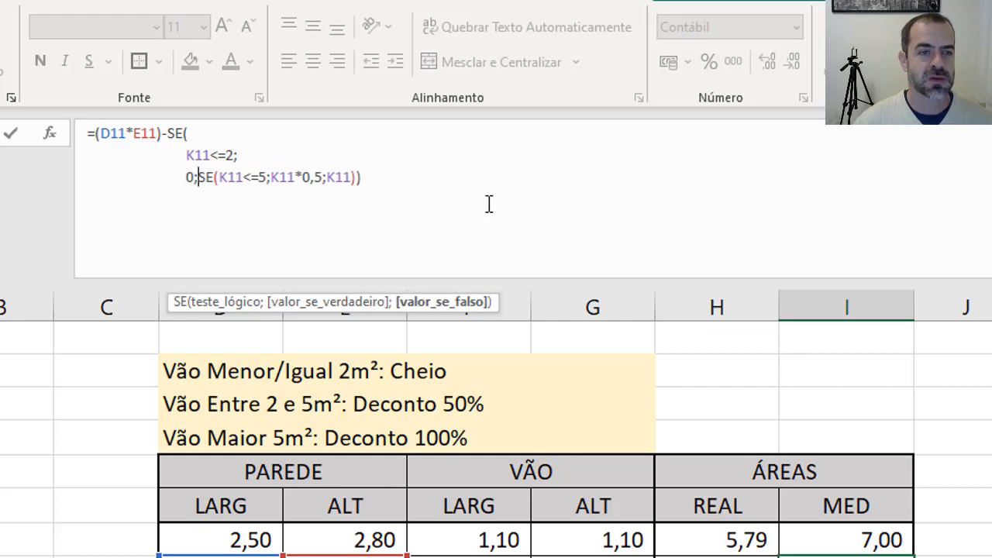
{"action": "key", "text": "shift+Return"}
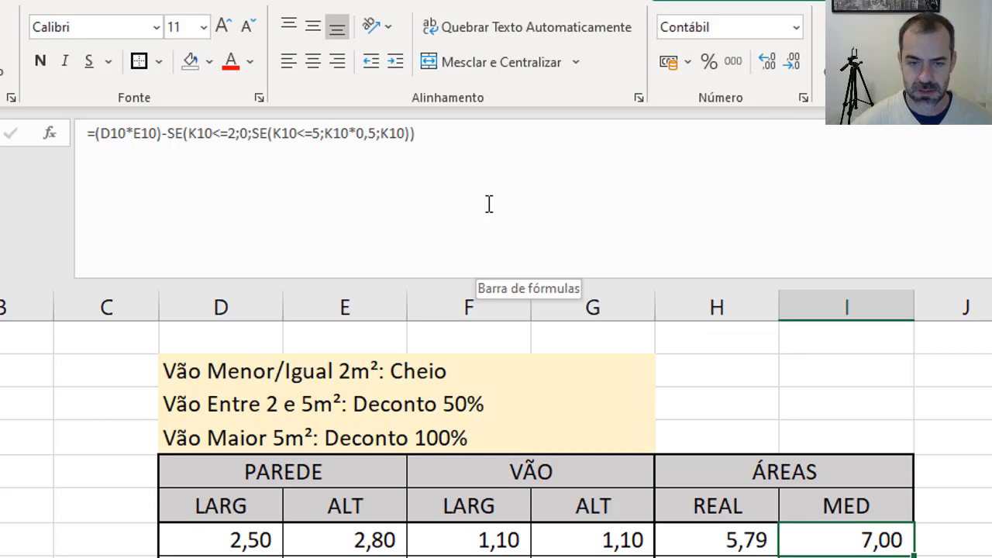
{"action": "key", "text": "Down"}
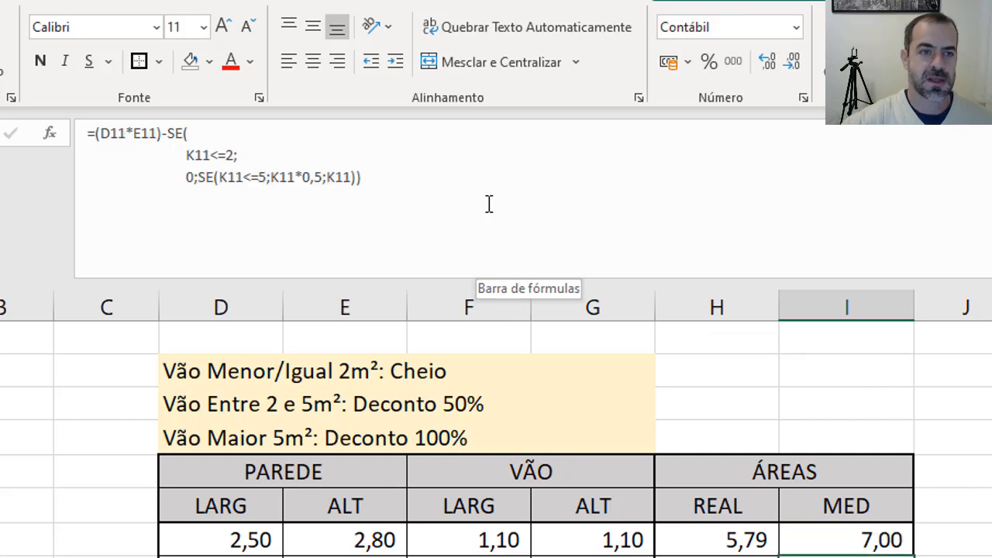
{"action": "left_click", "coordinate": [198, 176]}
{"action": "key", "text": "alt+Return"}
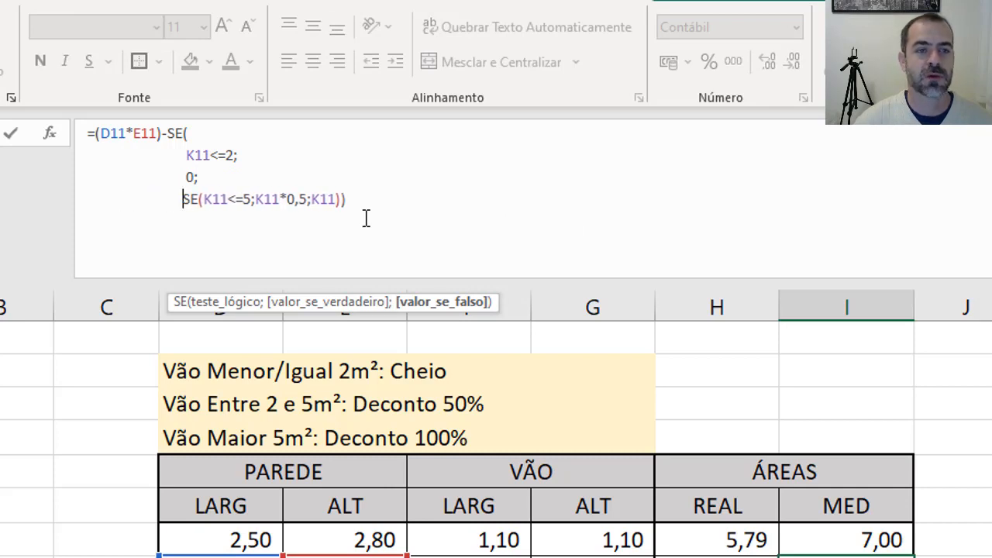
- Indent the nested SE( under the first arguments and move its own arguments to a further indented line
{"action": "key", "text": "Right"}
{"action": "key", "text": "Right"}
{"action": "key", "text": "Right"}
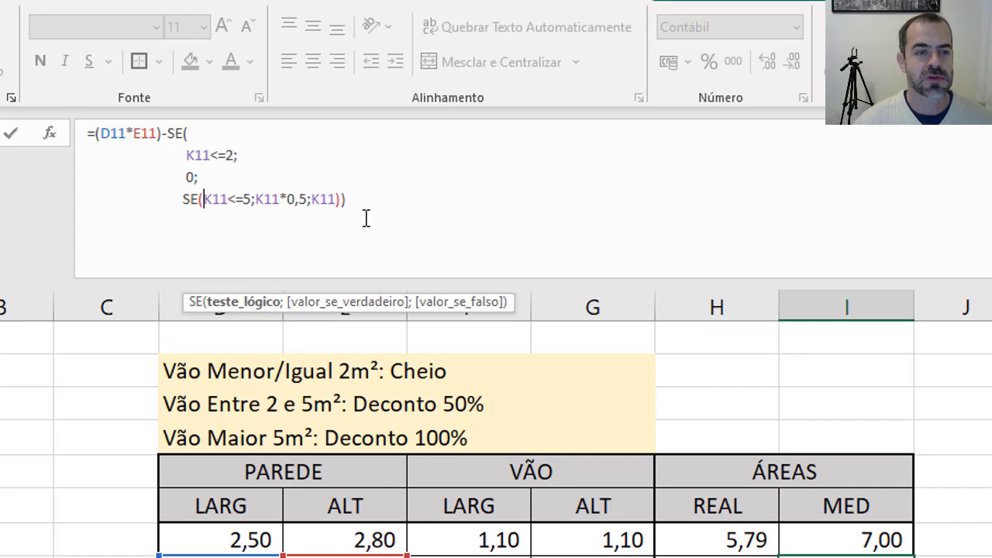
{"action": "key", "text": "alt+Return"}
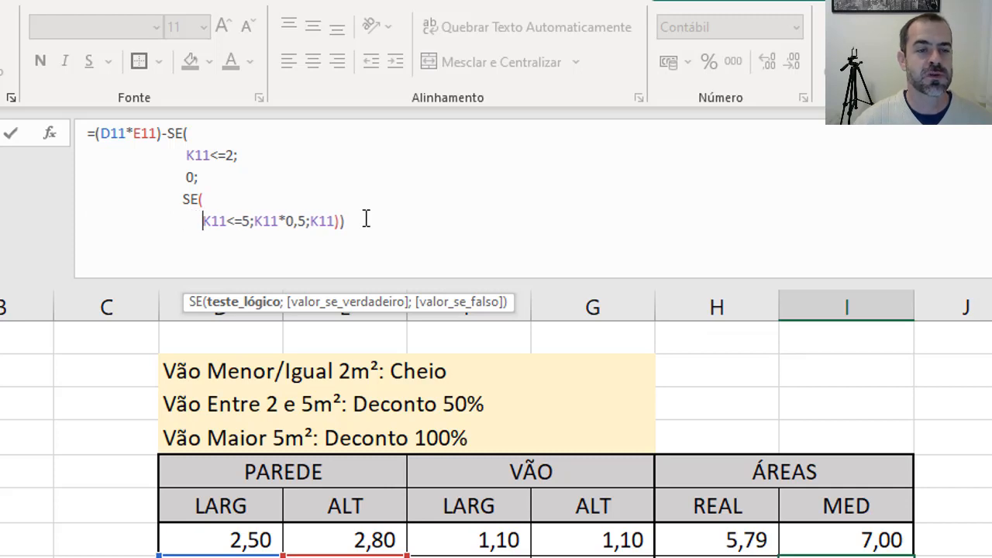
- Put the nested SE's K11<=5; test on its own line
{"action": "key", "text": "Right"}
{"action": "key", "text": "Right"}
{"action": "key", "text": "Right"}
{"action": "key", "text": "Right"}
{"action": "key", "text": "Right"}
{"action": "key", "text": "Right"}
{"action": "key", "text": "Right"}
{"action": "key", "text": "alt+Return"}
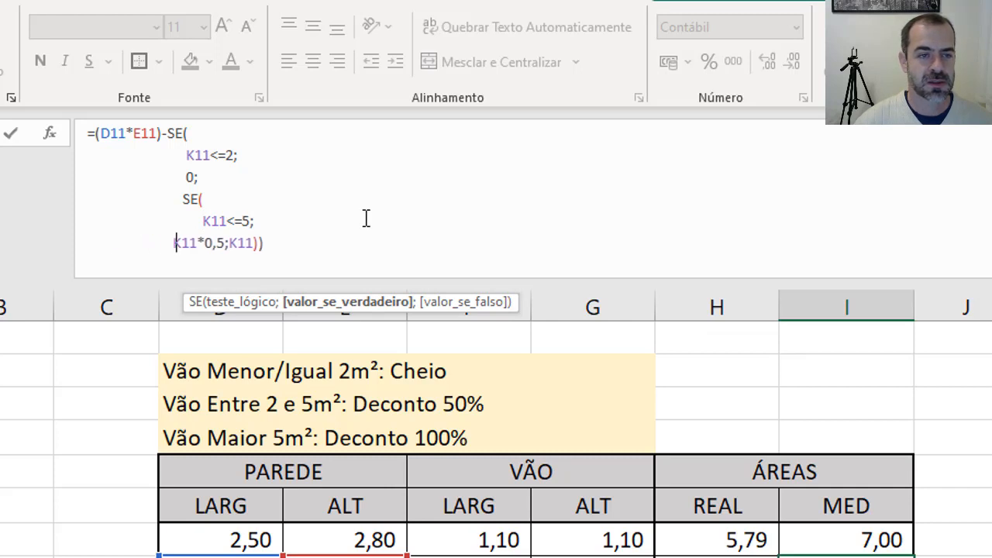
- Align K11*0,5; under the K11<=5; test and insert a line break after it
{"action": "key", "text": "Right"}
{"action": "key", "text": "Right"}
{"action": "key", "text": "Right"}
{"action": "key", "text": "Right"}
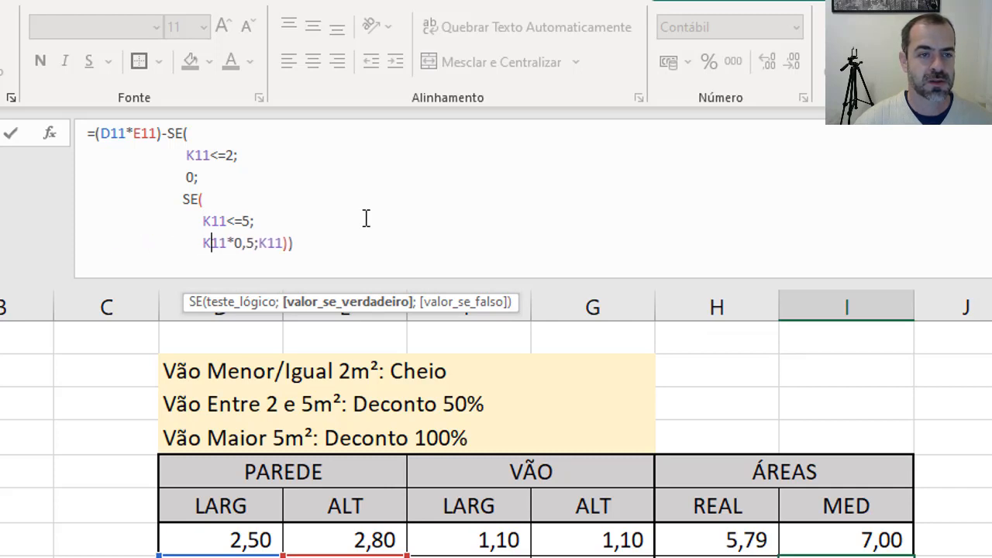
{"action": "key", "text": "Right"}
{"action": "key", "text": "Right"}
{"action": "key", "text": "Right"}
{"action": "key", "text": "Right"}
{"action": "key", "text": "alt+Return"}
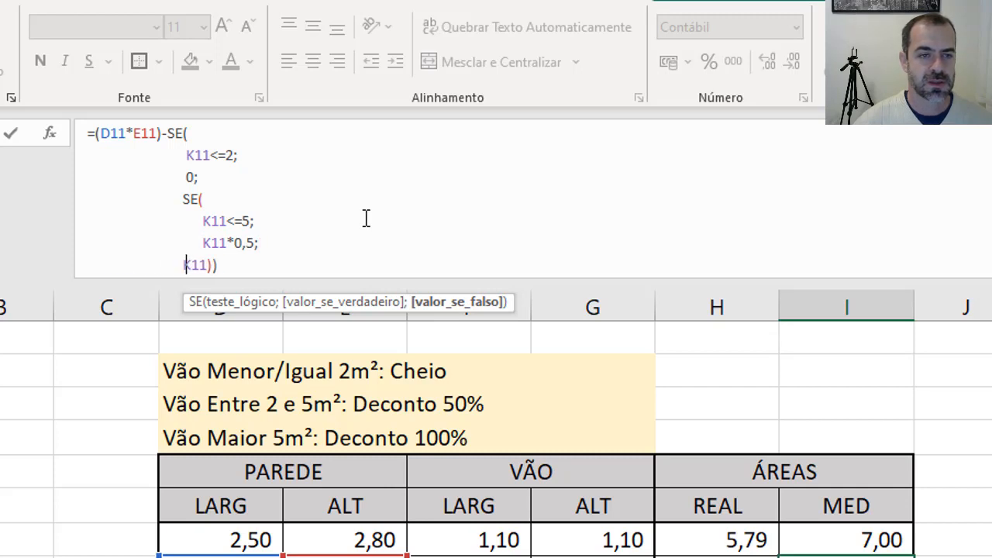
- Align the last K11 argument with the nested arguments and put each of the two closing parentheses on its own line
{"action": "key", "text": "BackSpace"}
{"action": "key", "text": "Right"}
{"action": "key", "text": "Right"}
{"action": "key", "text": "Right"}
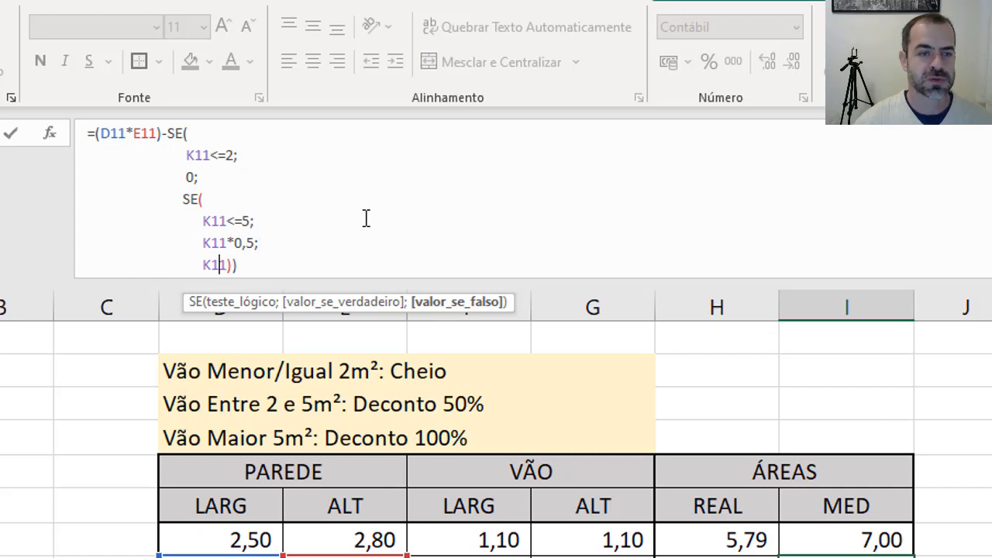
{"action": "key", "text": "alt+Return"}
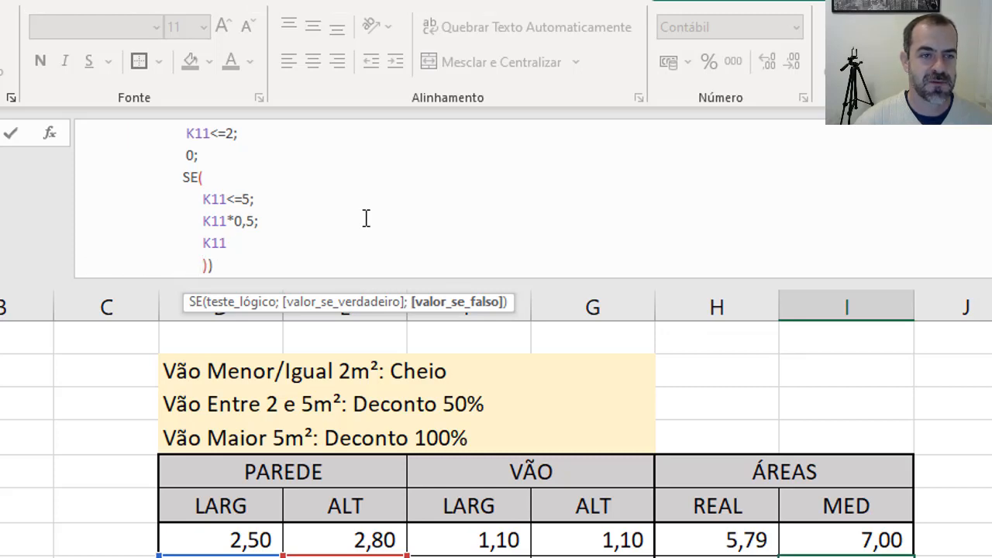
{"action": "key", "text": "Right"}
{"action": "key", "text": "alt+Return"}
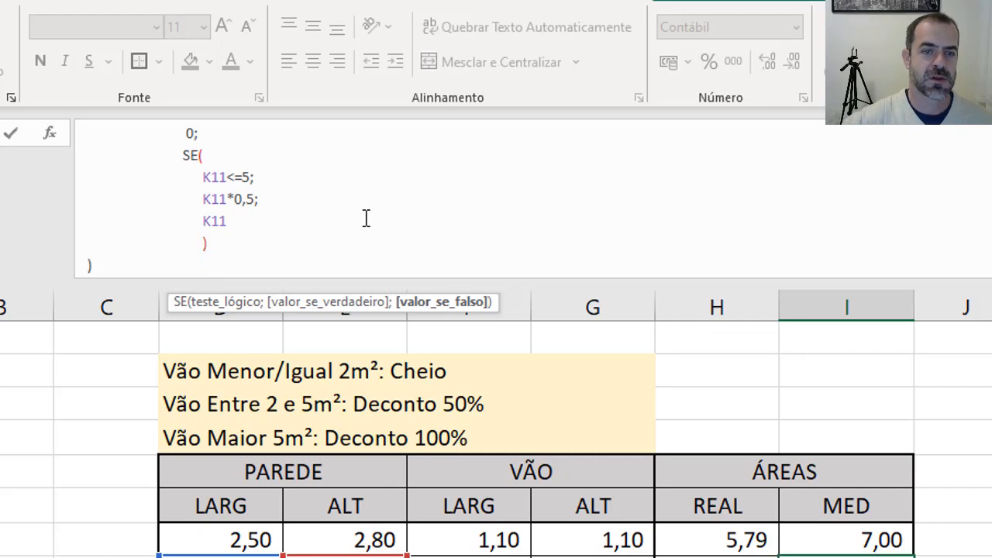
- Align the outer closing parenthesis with the first SE's arguments, fit the formula bar to the whole formula, and commit I11
{"action": "left_click_drag", "start_coordinate": [398, 279], "coordinate": [386, 366]}
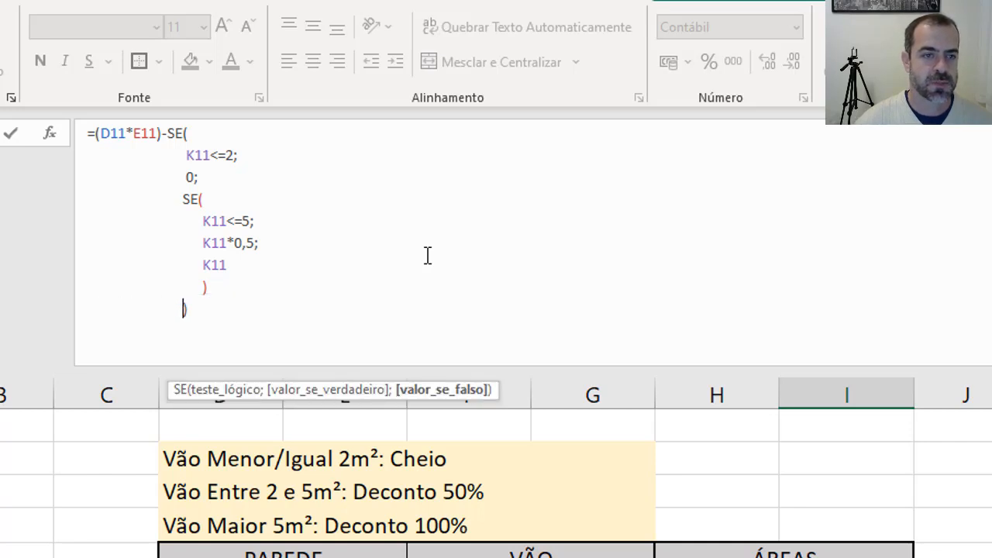
{"action": "key", "text": "Right"}
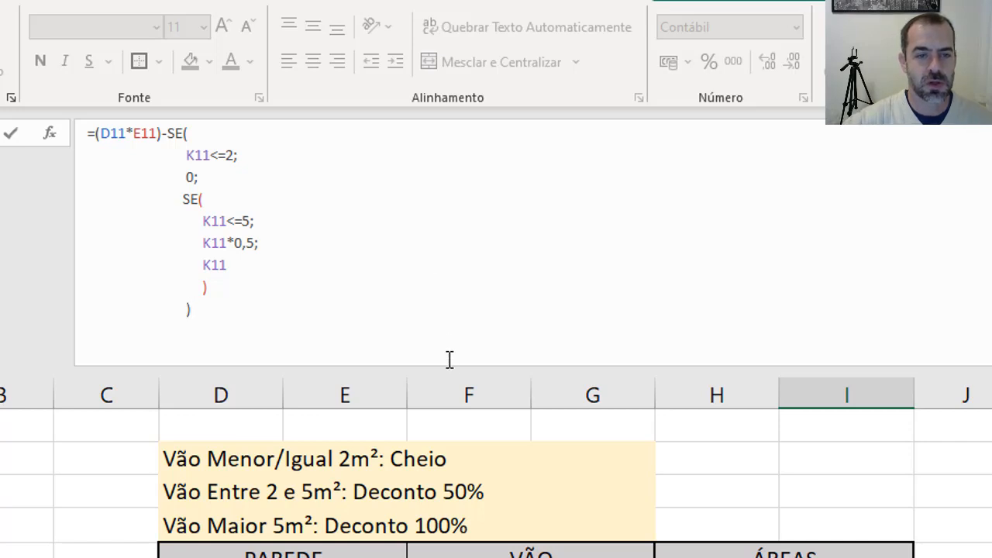
{"action": "left_click_drag", "start_coordinate": [448, 370], "coordinate": [450, 324]}
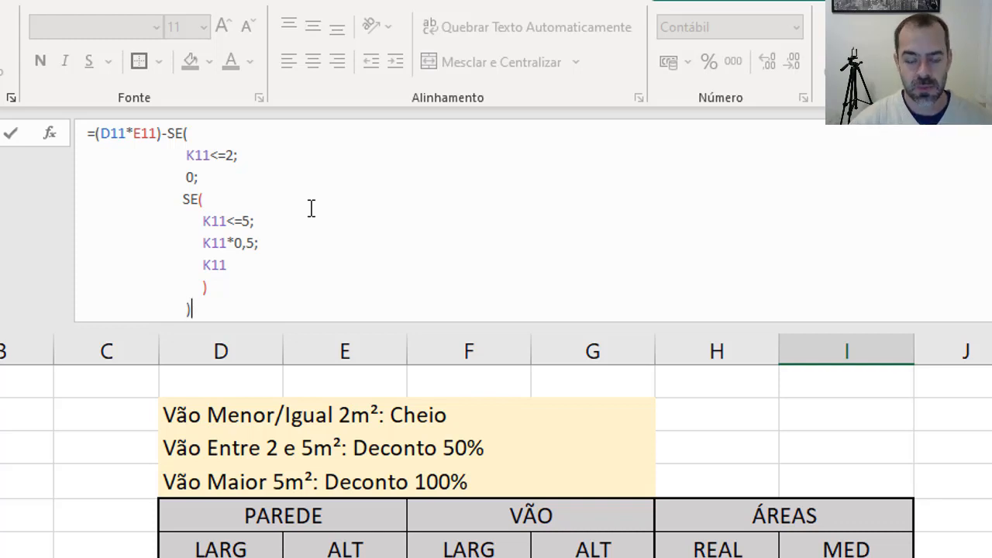
{"action": "key", "text": "Return"}
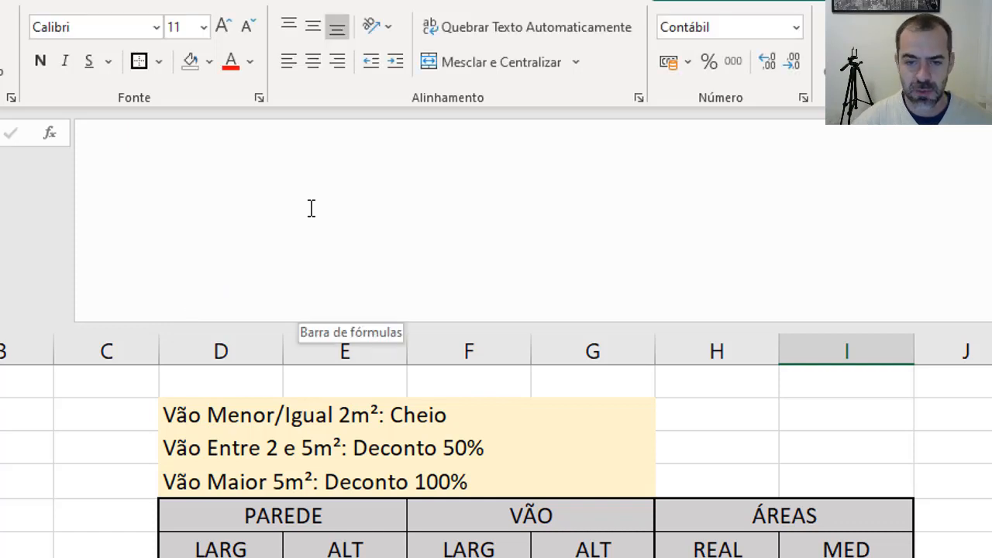
{"action": "key", "text": "Up"}
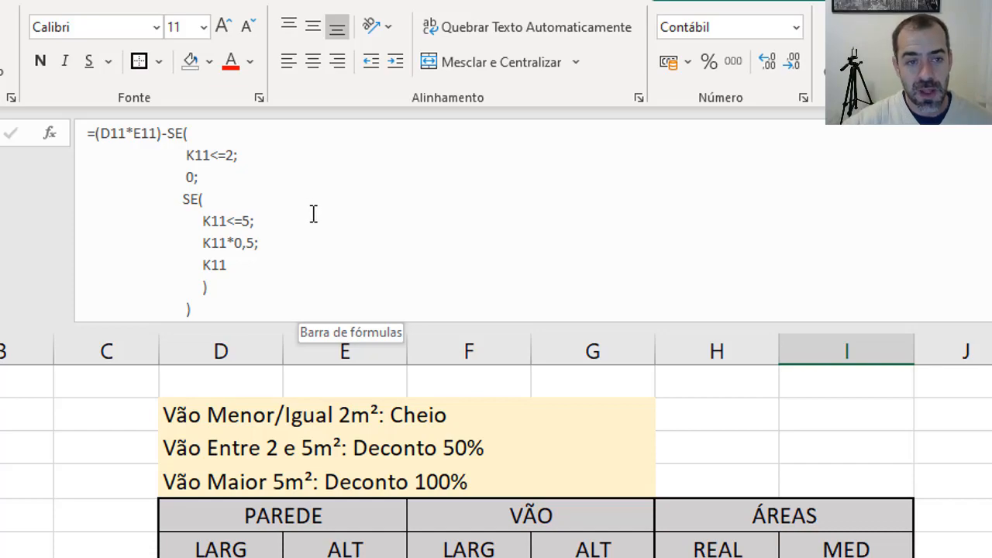
- Select an empty cell outside the table and shrink the formula bar back to a single line
{"action": "left_click", "coordinate": [676, 420]}
{"action": "left_click", "coordinate": [703, 450]}
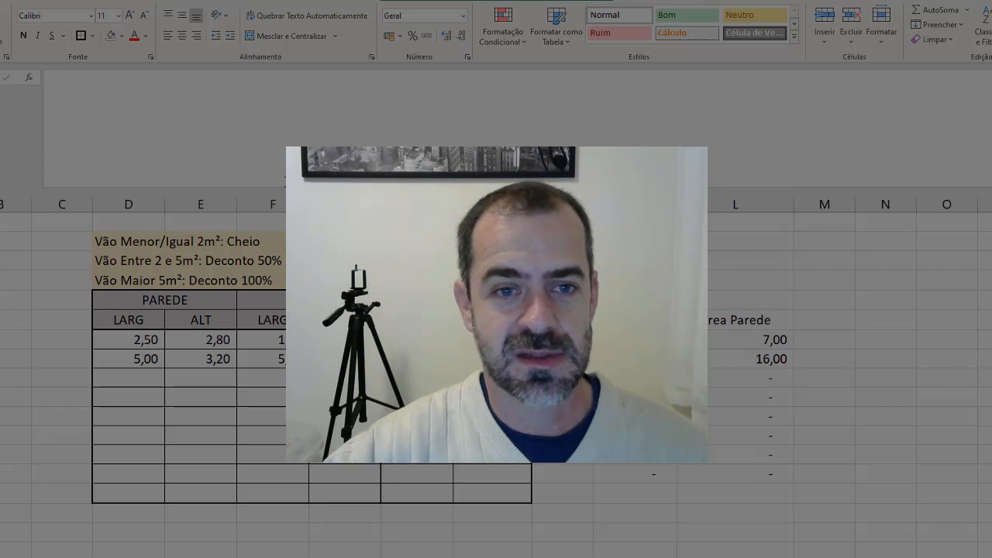
{"action": "left_click_drag", "start_coordinate": [281, 185], "coordinate": [283, 94]}
{"action": "scroll", "coordinate": [496, 310], "scroll_direction": "up", "scroll_amount": 1}
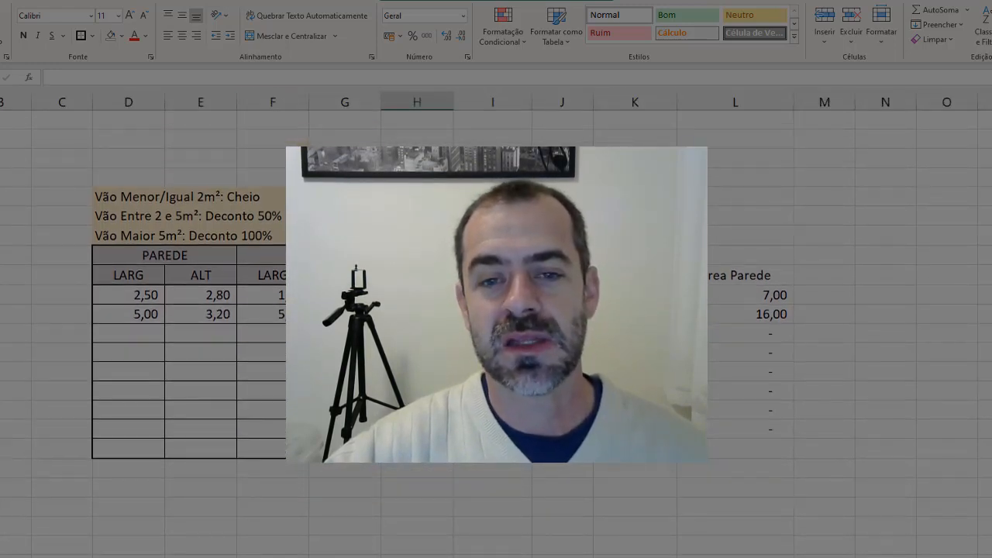